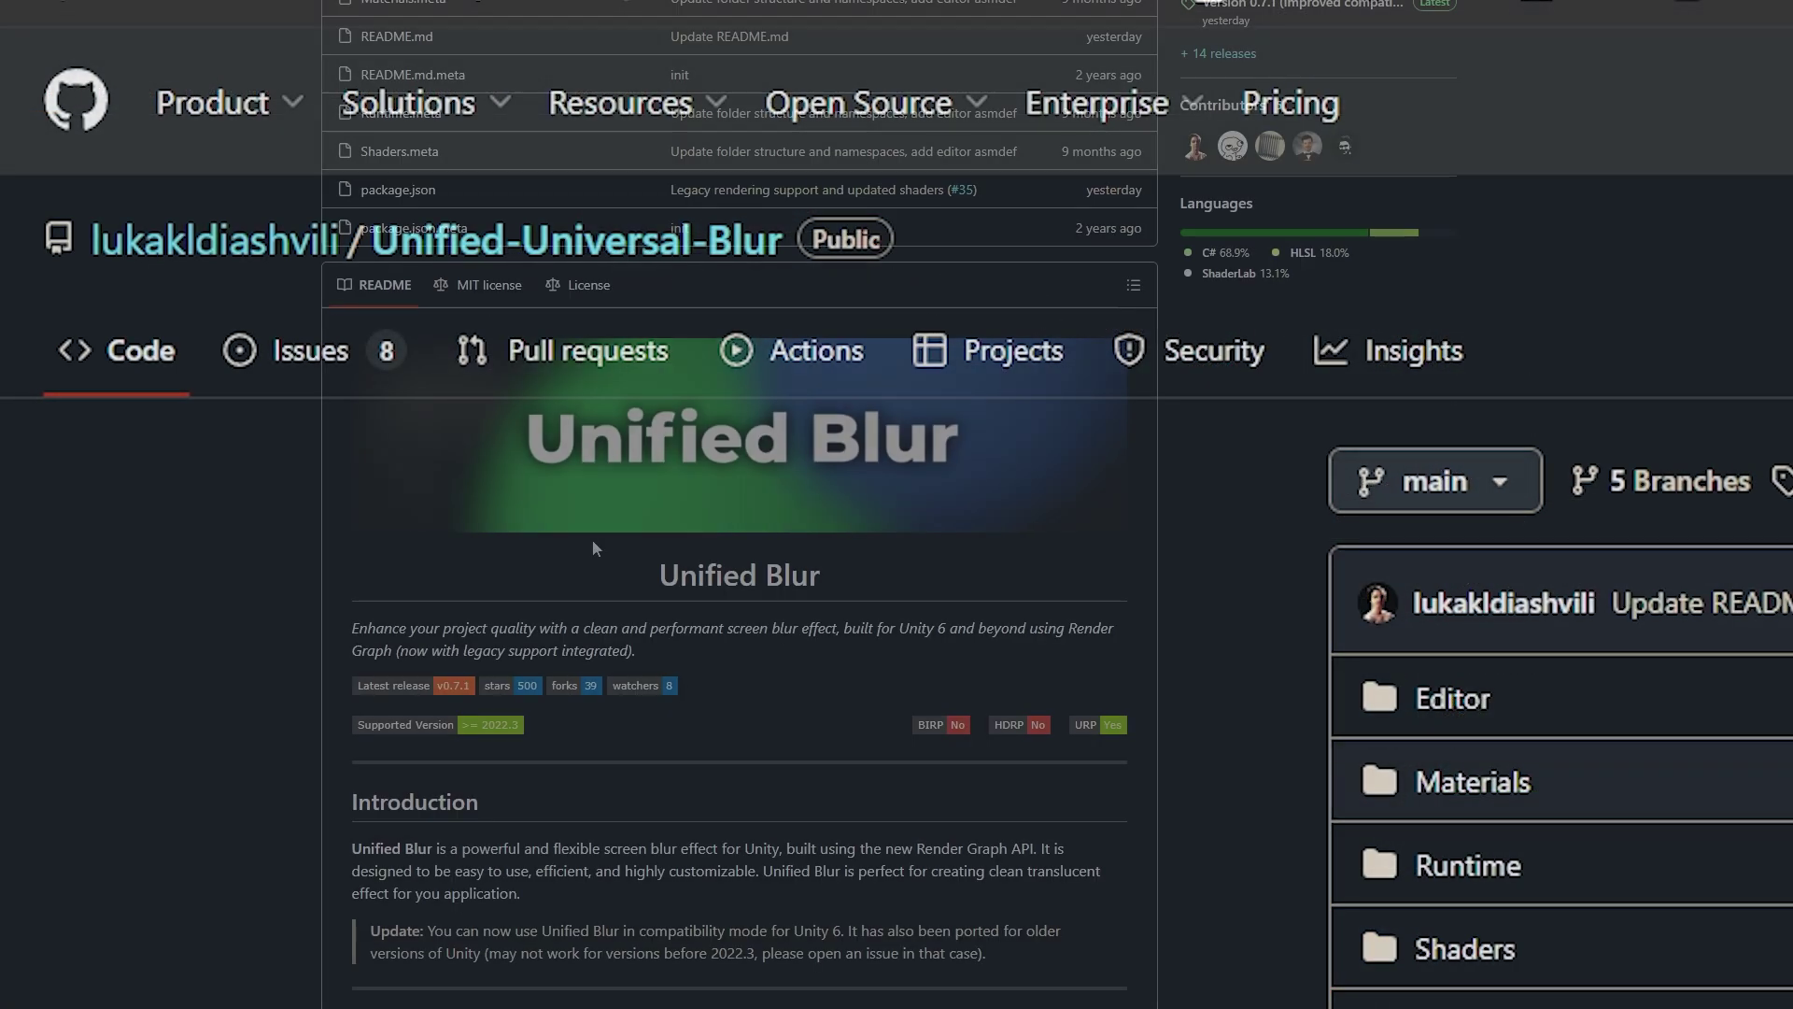
Step: After reading the README, copy the Unified-Universal-Blur repository's HTTPS clone URL from the Code menu
scroll(342, 373, down, 4)
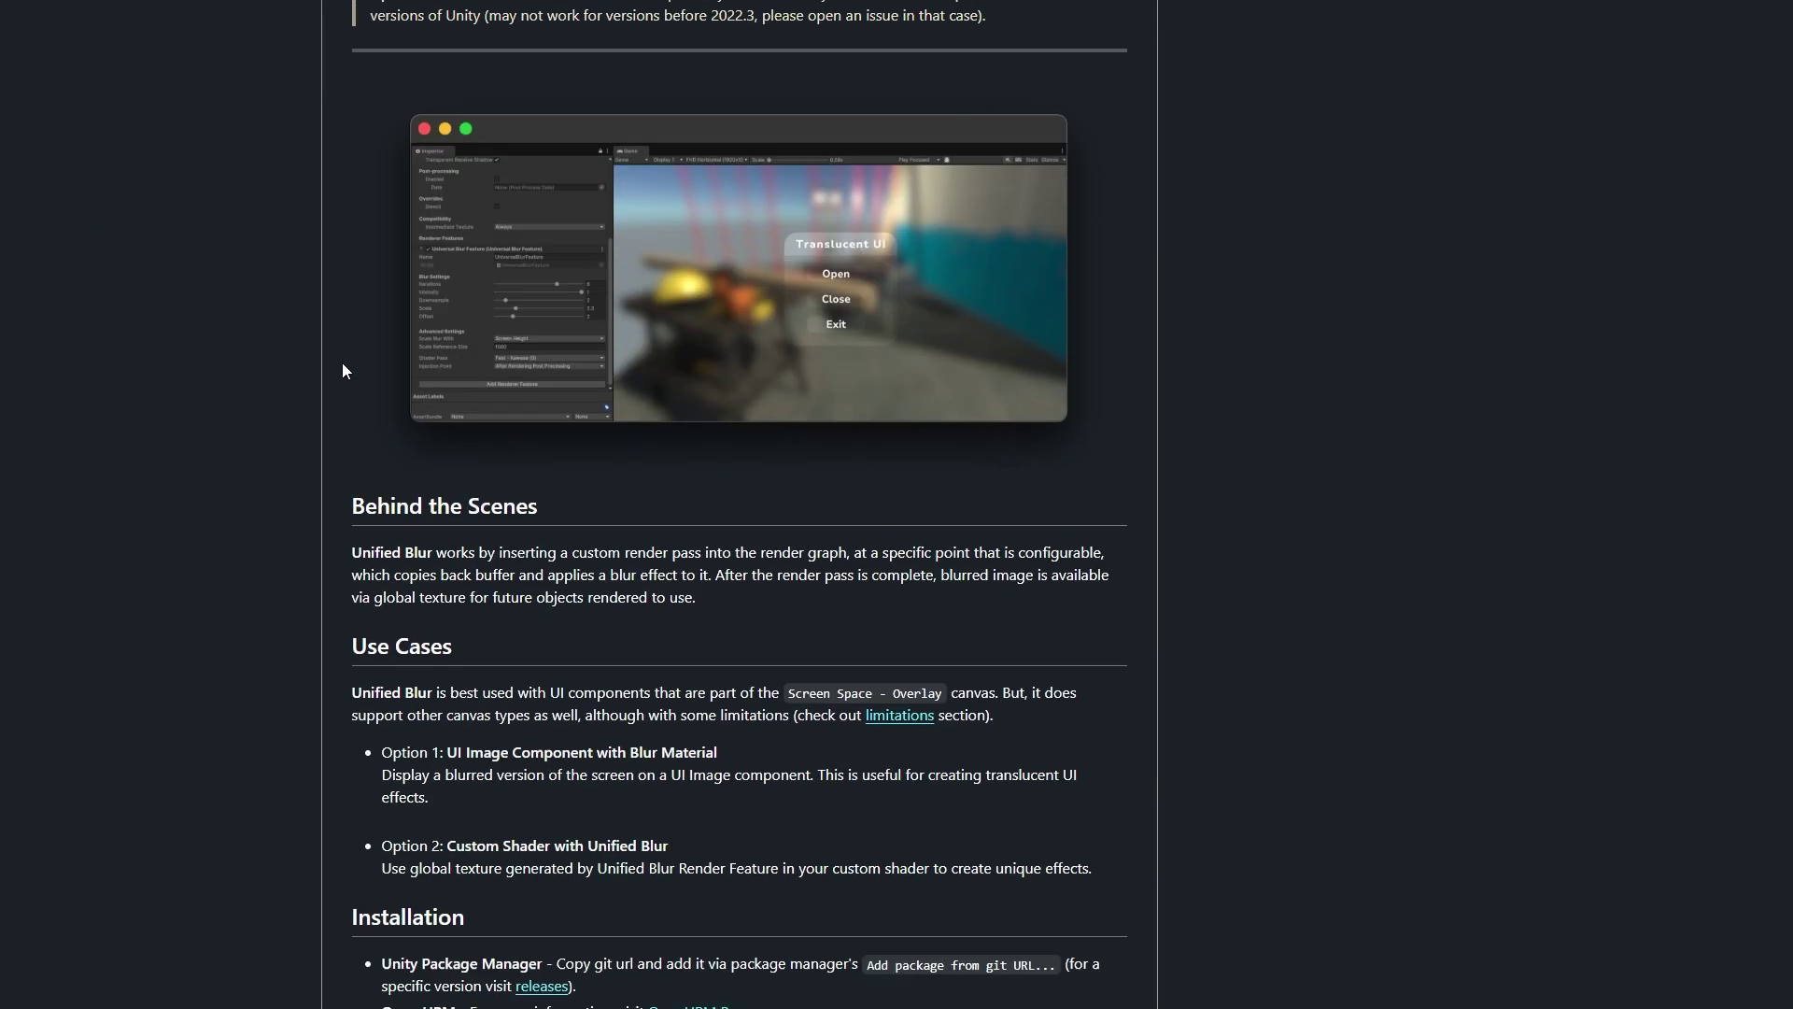
scroll(511, 511, down, 3)
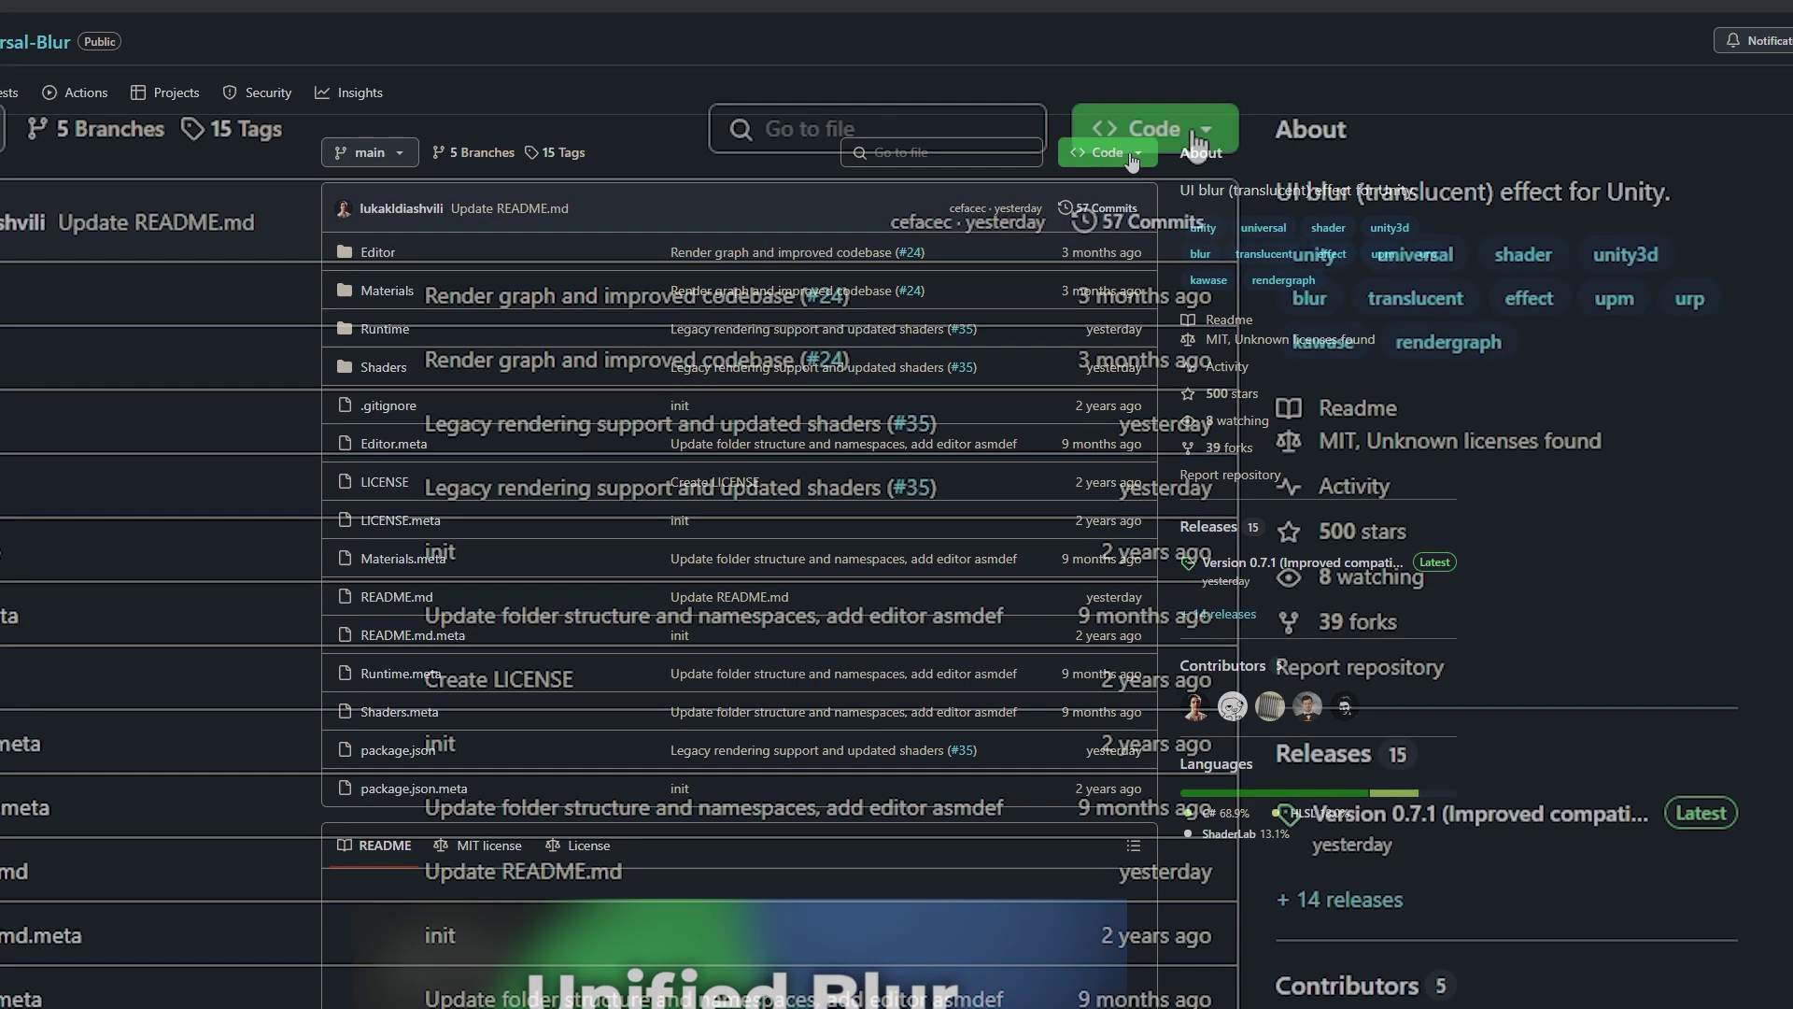
click(1204, 135)
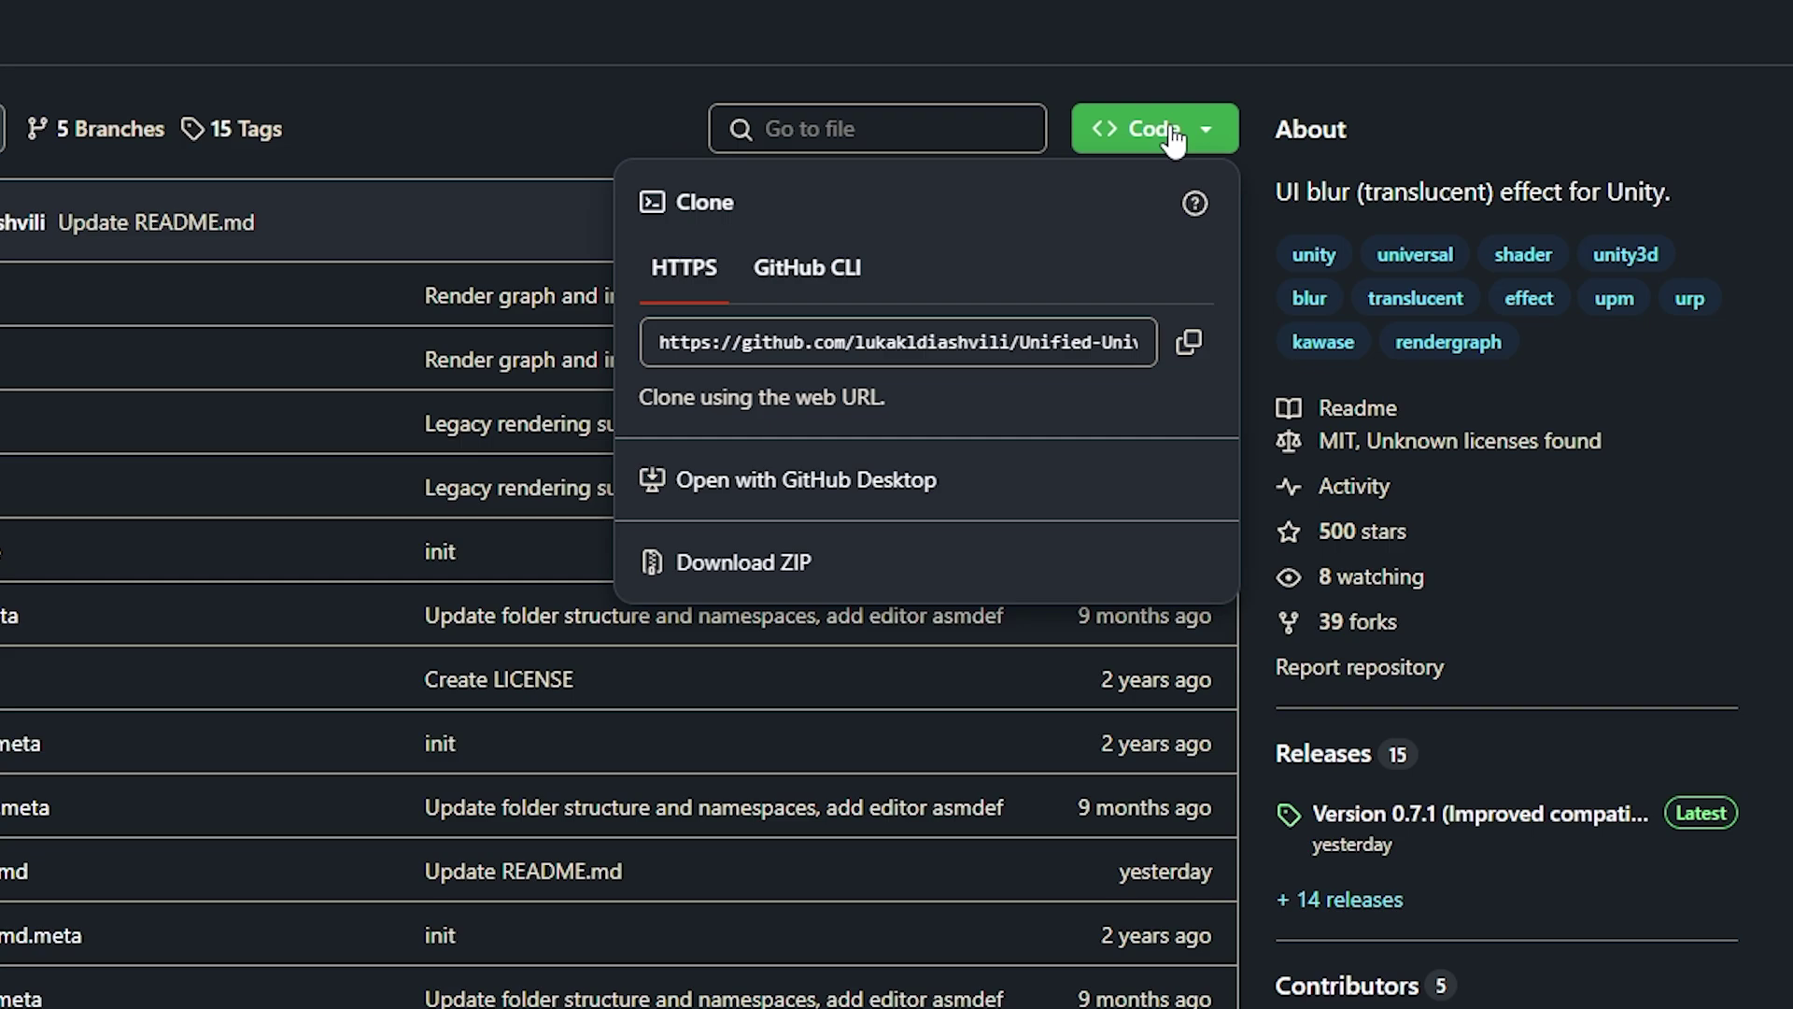
click(1190, 344)
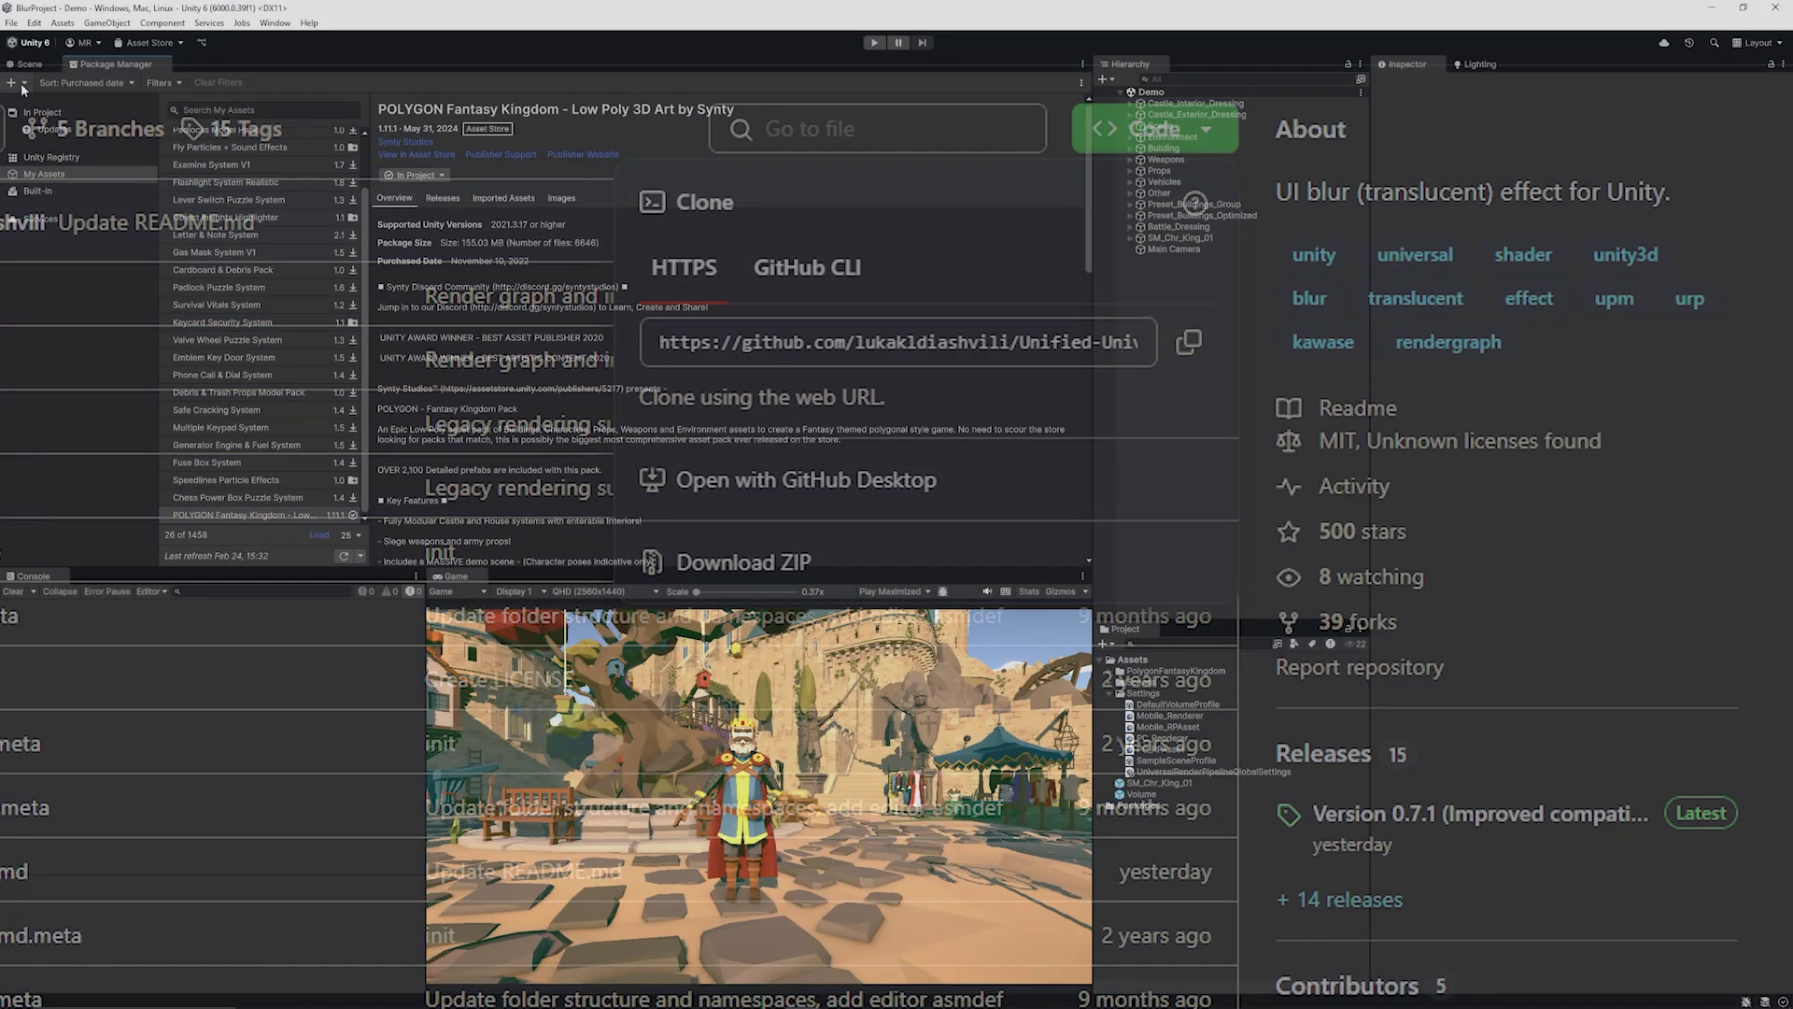
Step: In Package Manager, install the Unified Blur package from the copied git URL
click(21, 86)
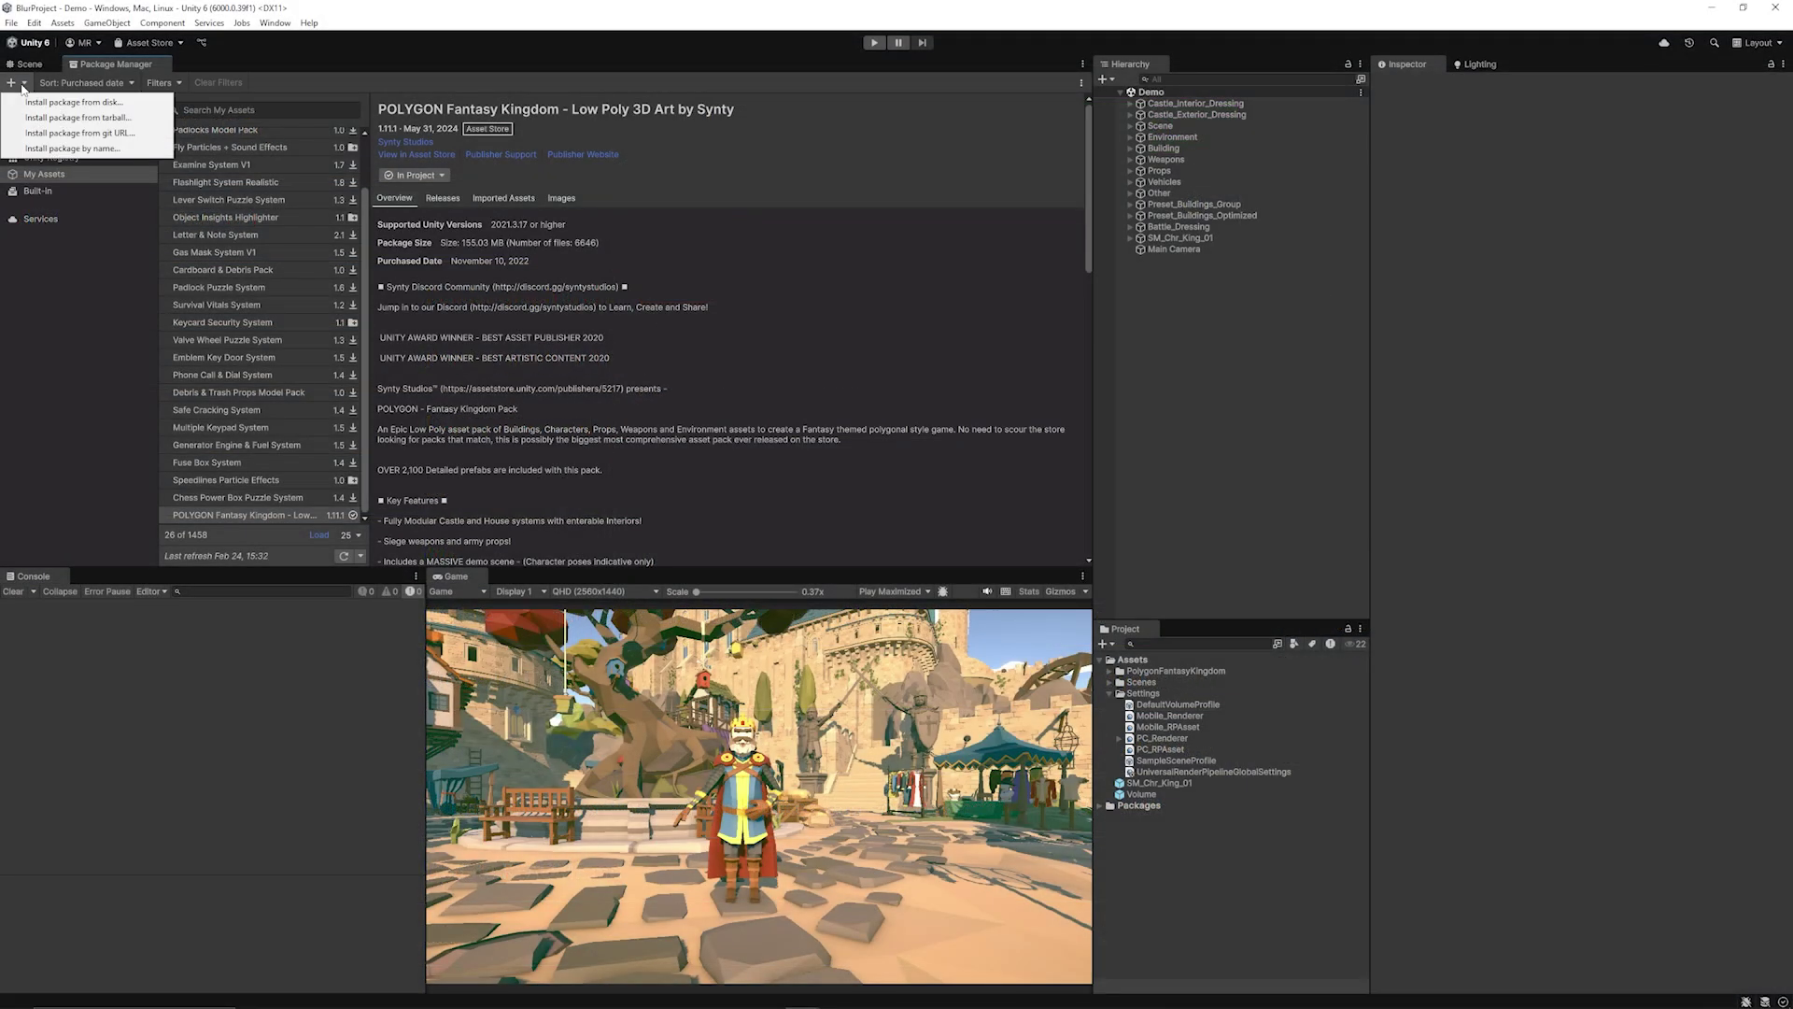
click(100, 63)
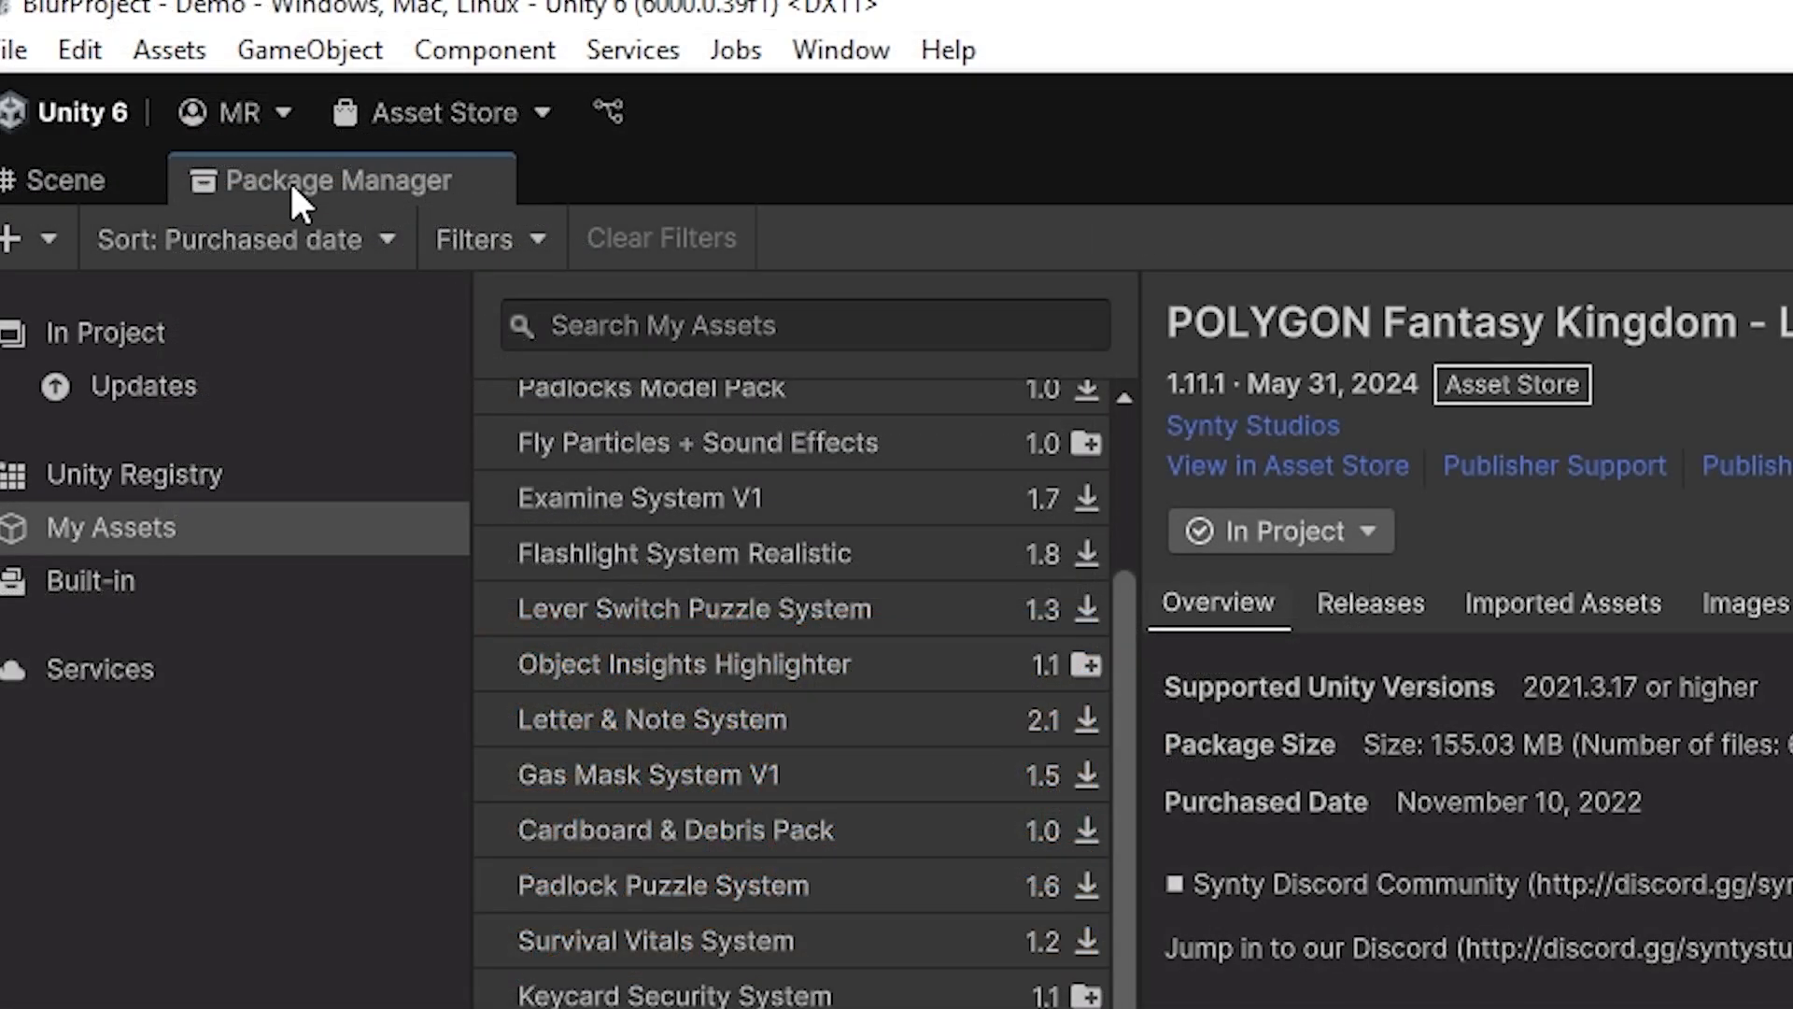
click(841, 51)
click(720, 12)
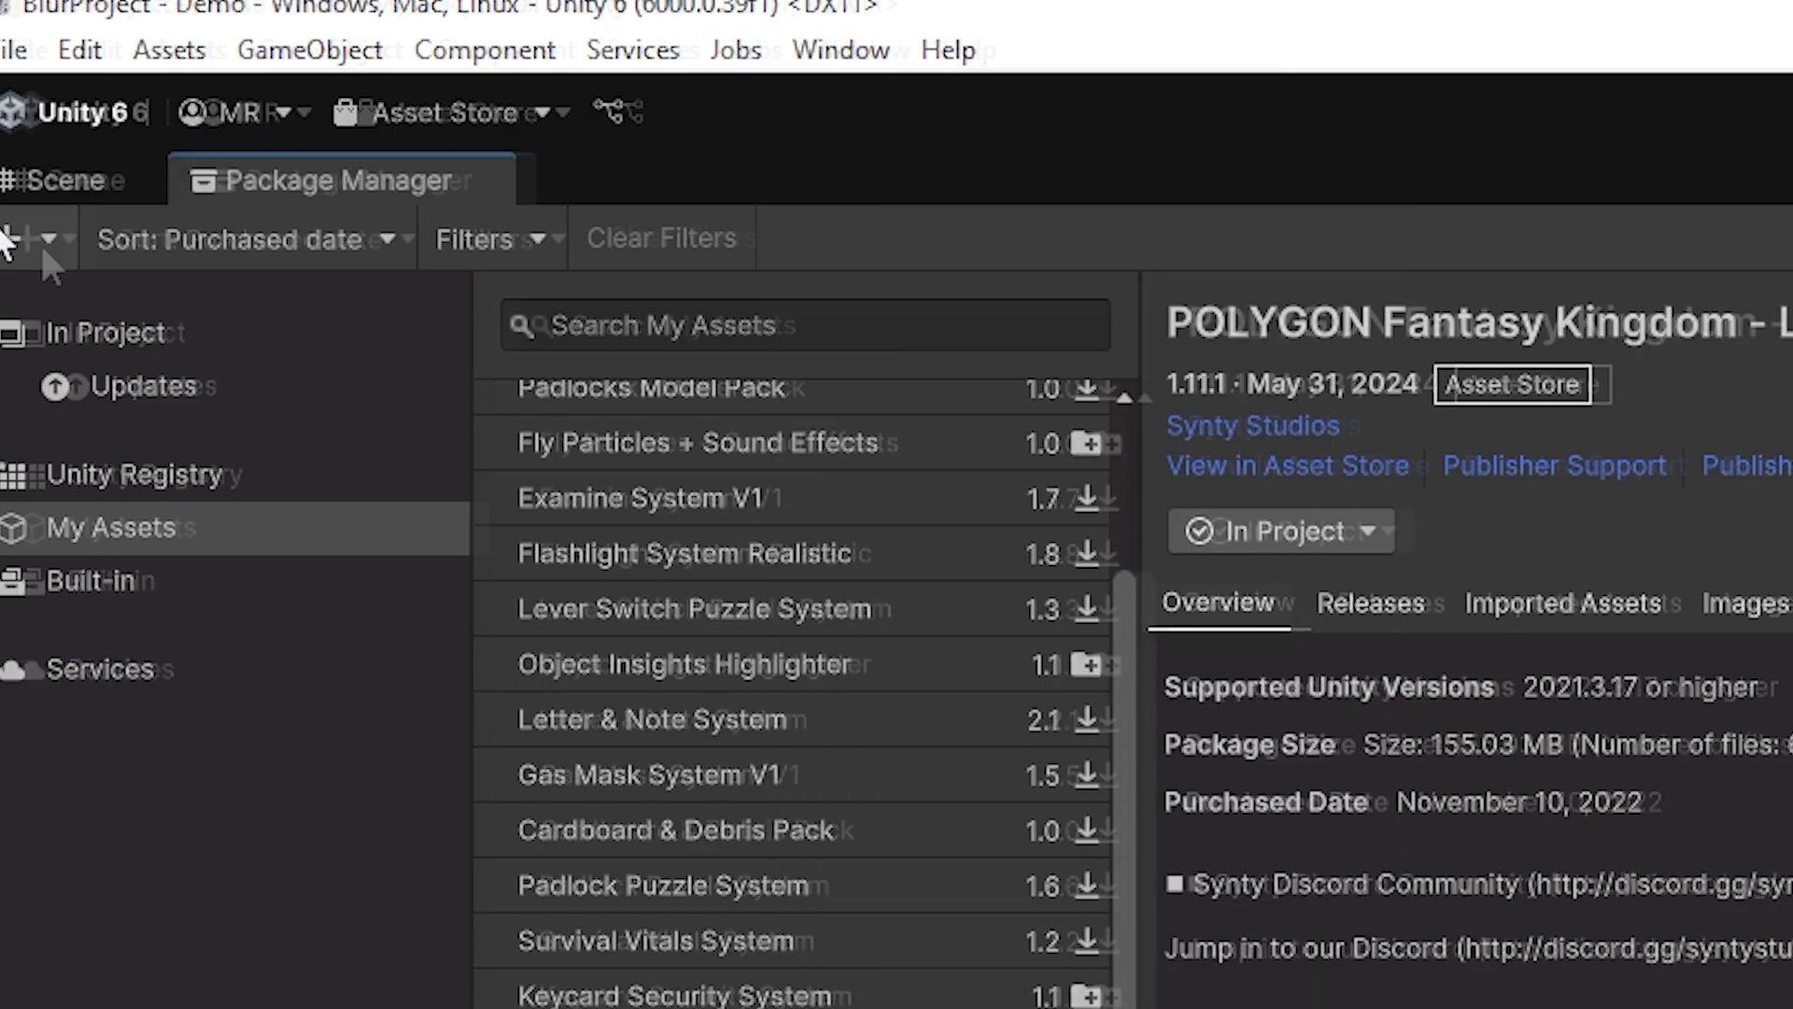
click(42, 241)
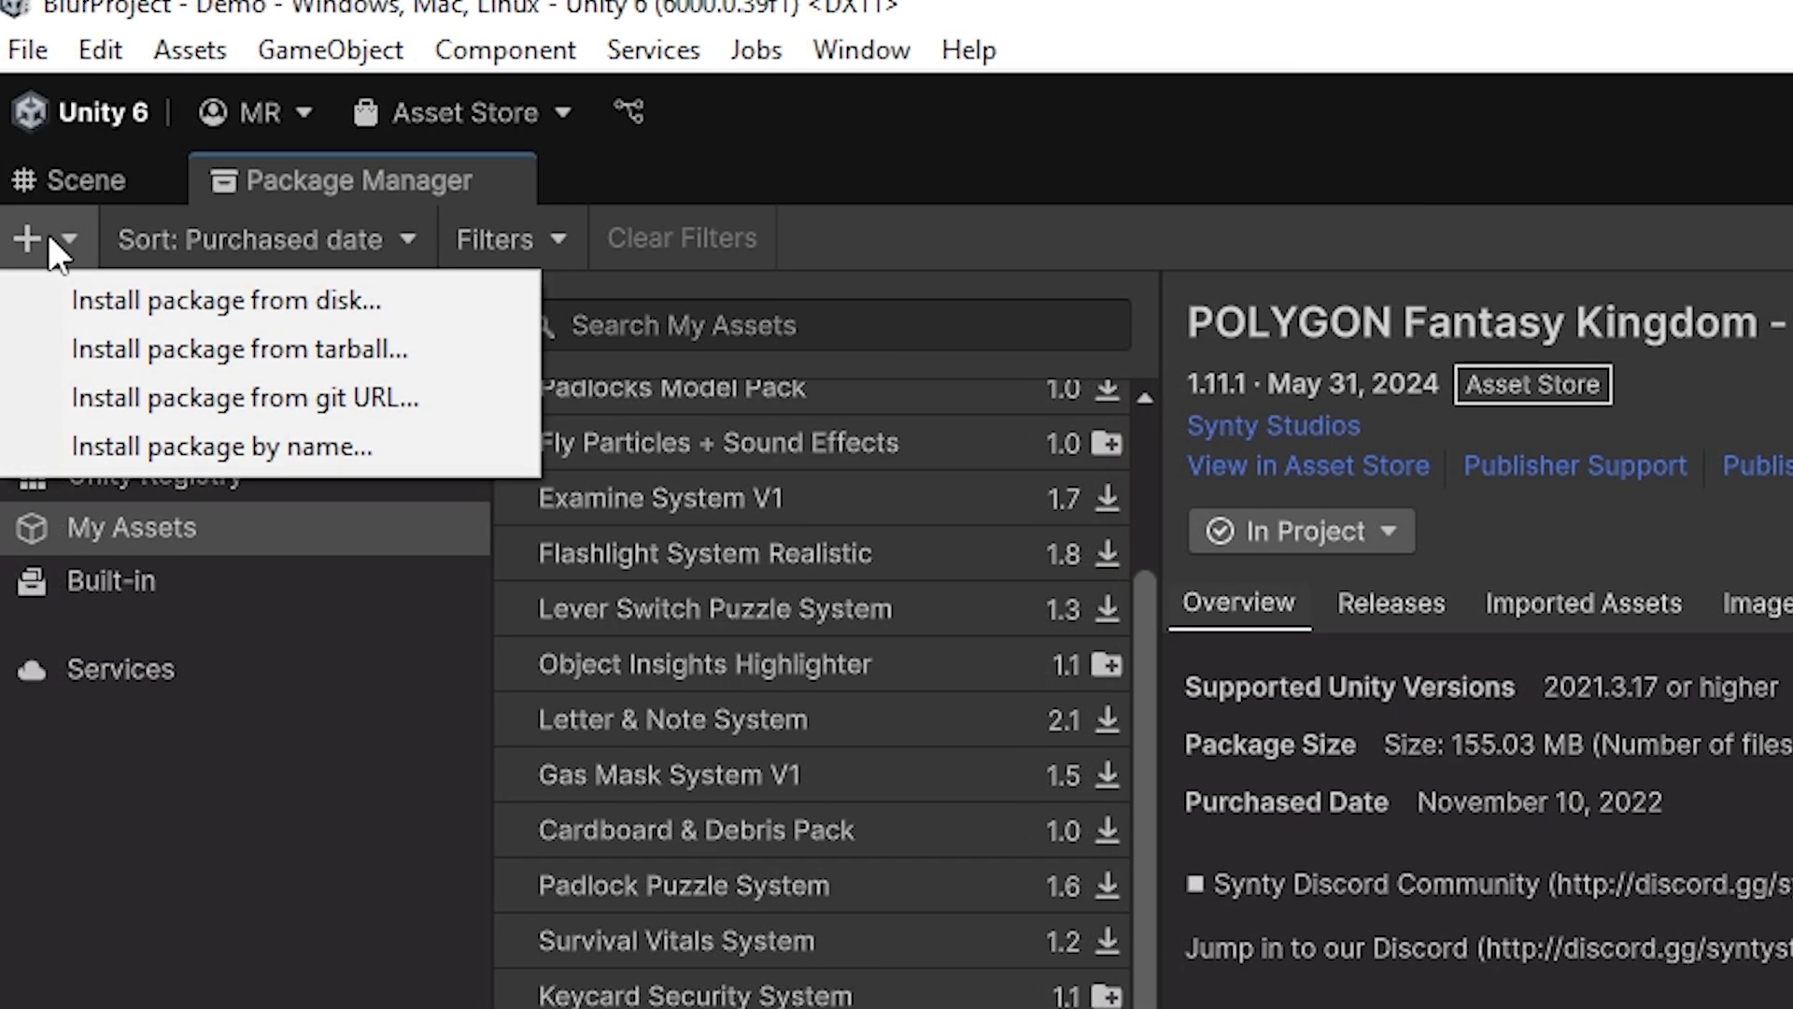
click(321, 397)
text(https://github.com/lukakldiashvili/Unified-Universal-Blur.git)
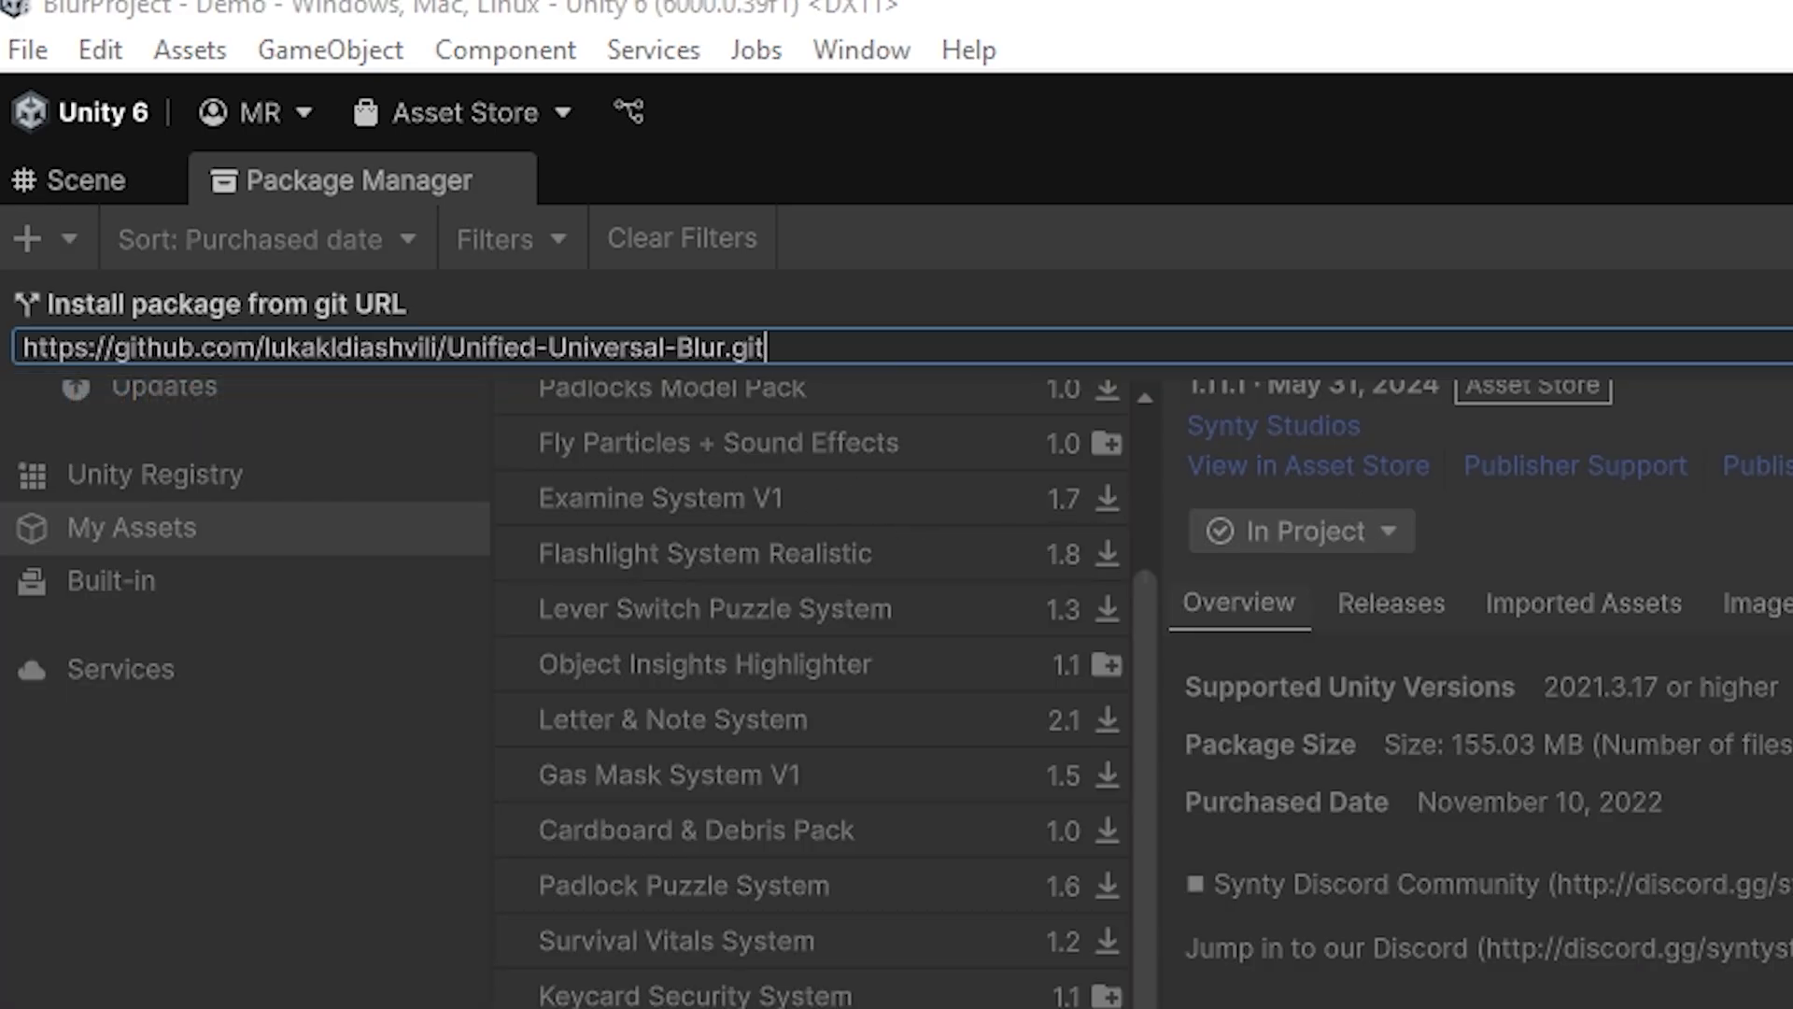
key(Return)
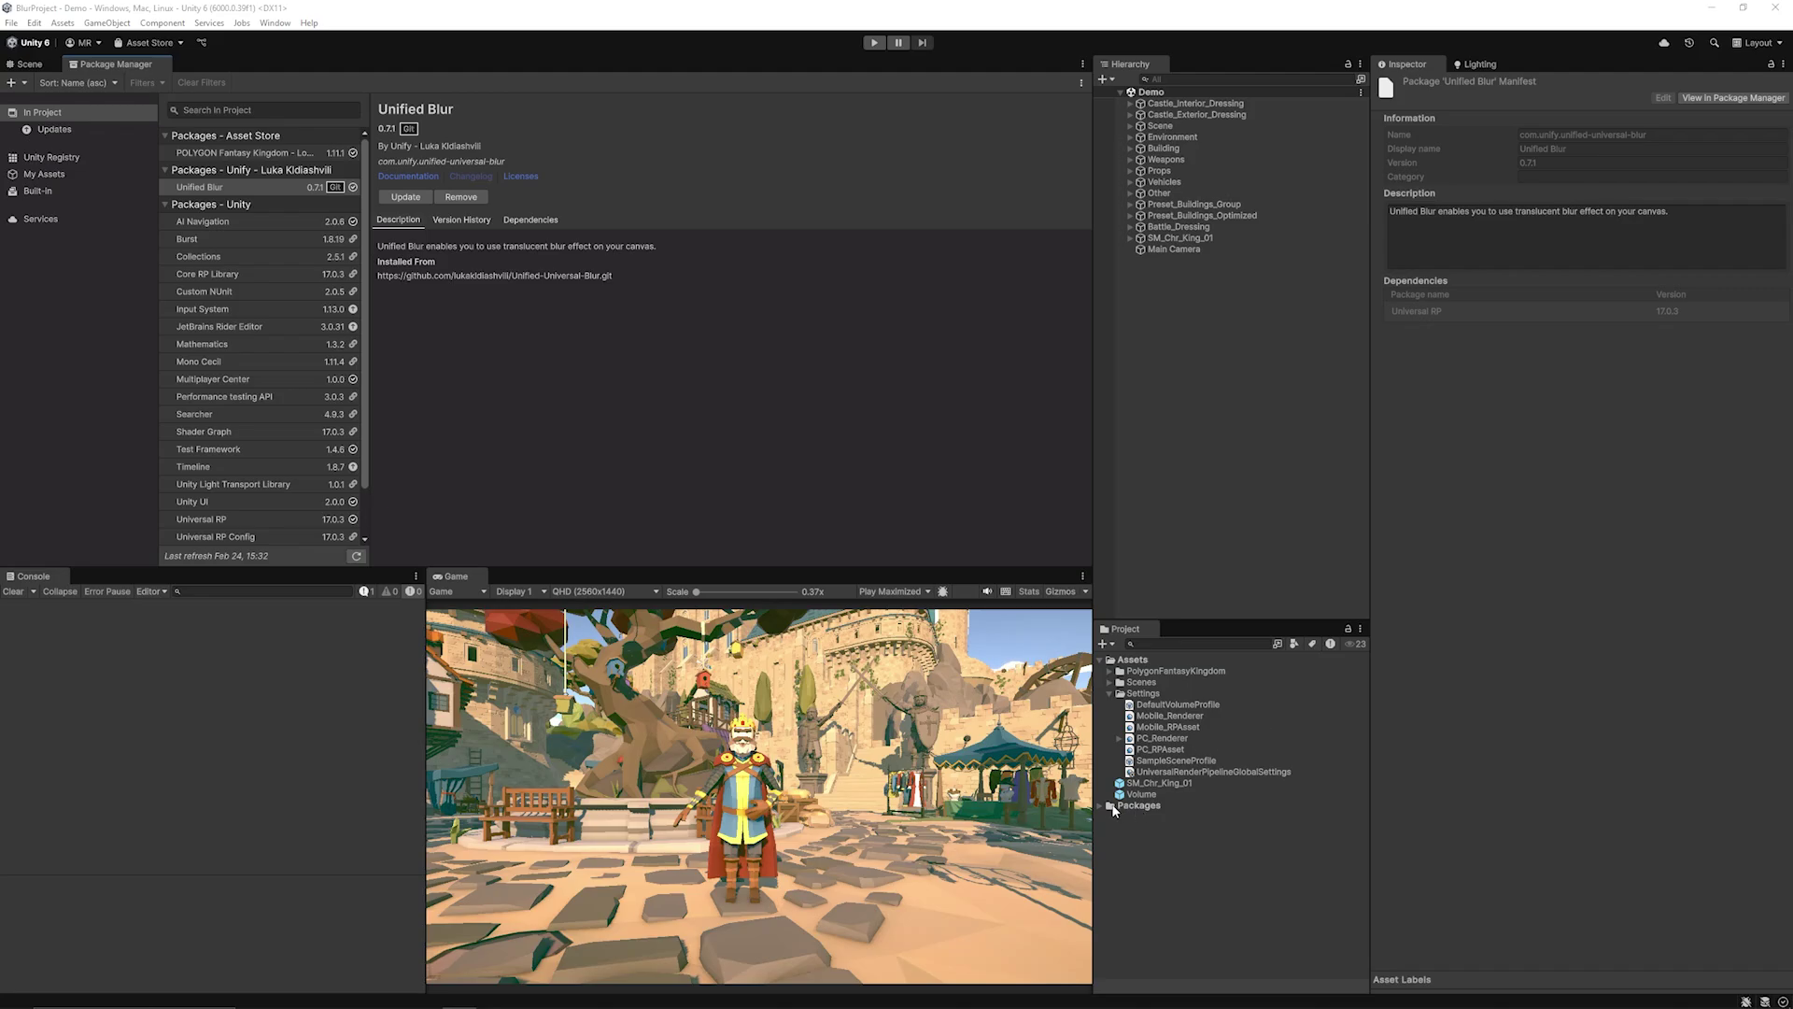
Step: Expand Packages > Unified Blur > Materials in the Project panel
click(1111, 806)
scroll(1182, 760, down, 3)
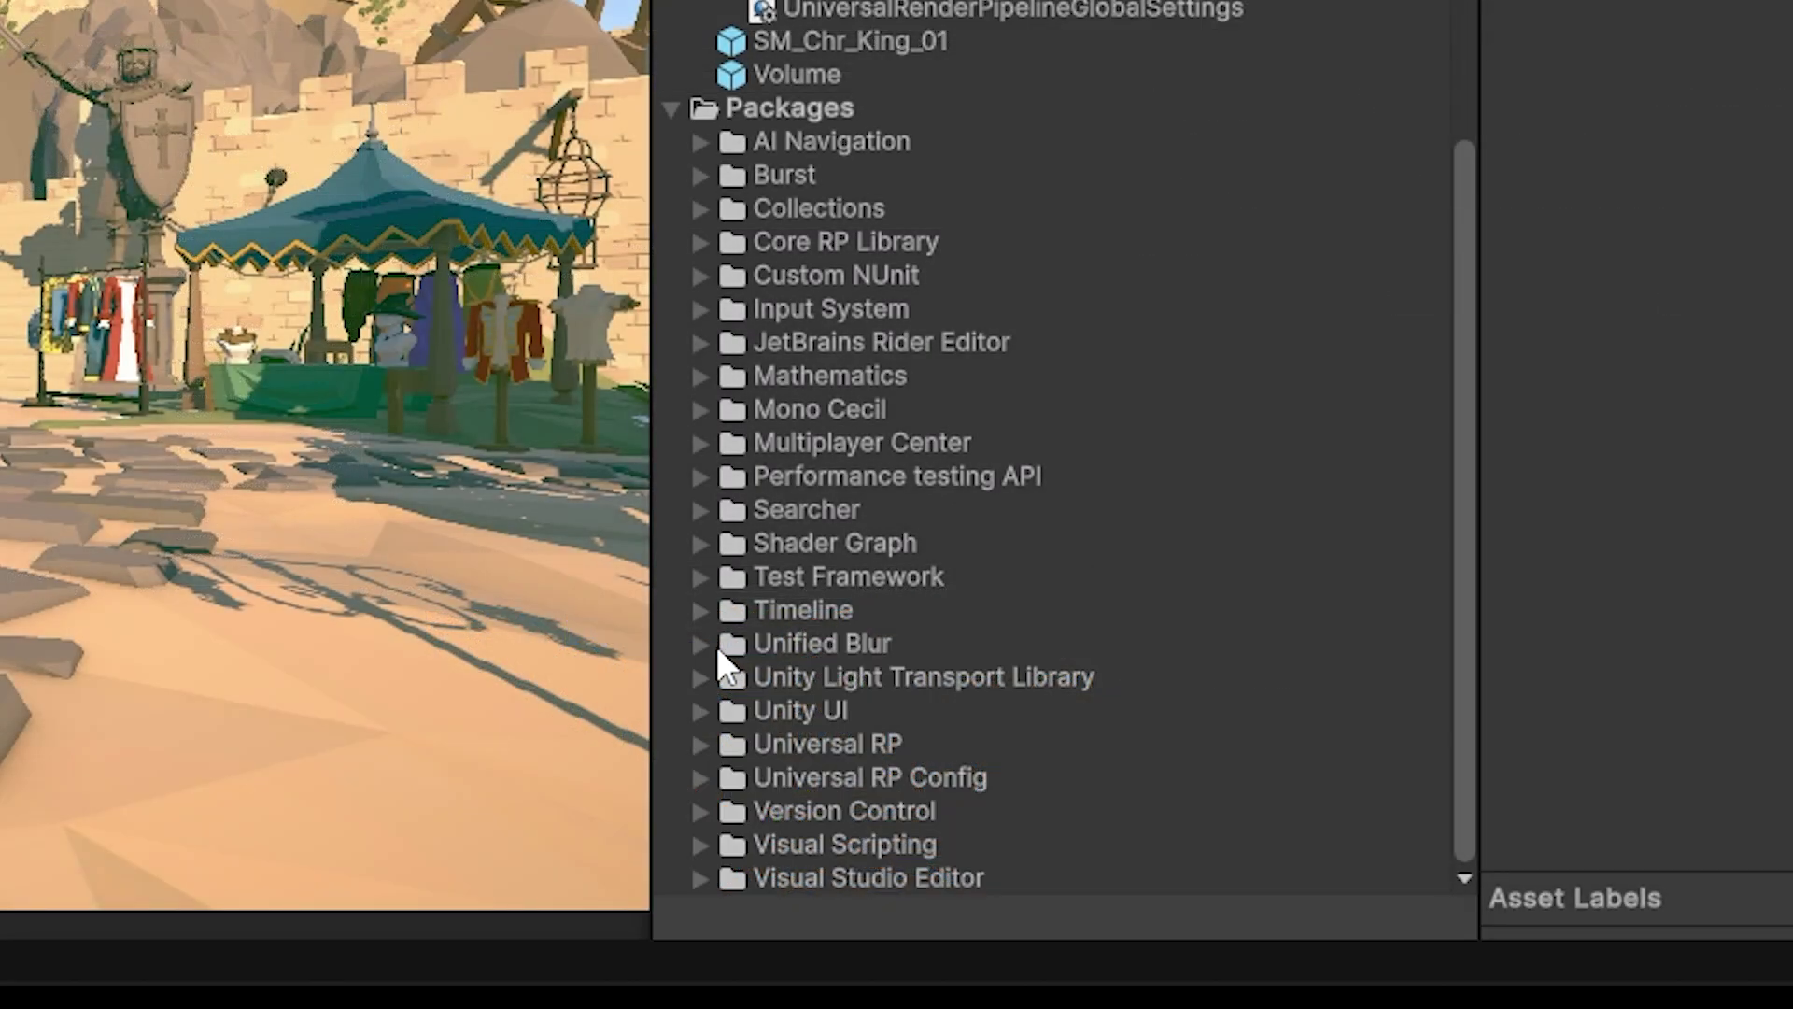
click(1110, 894)
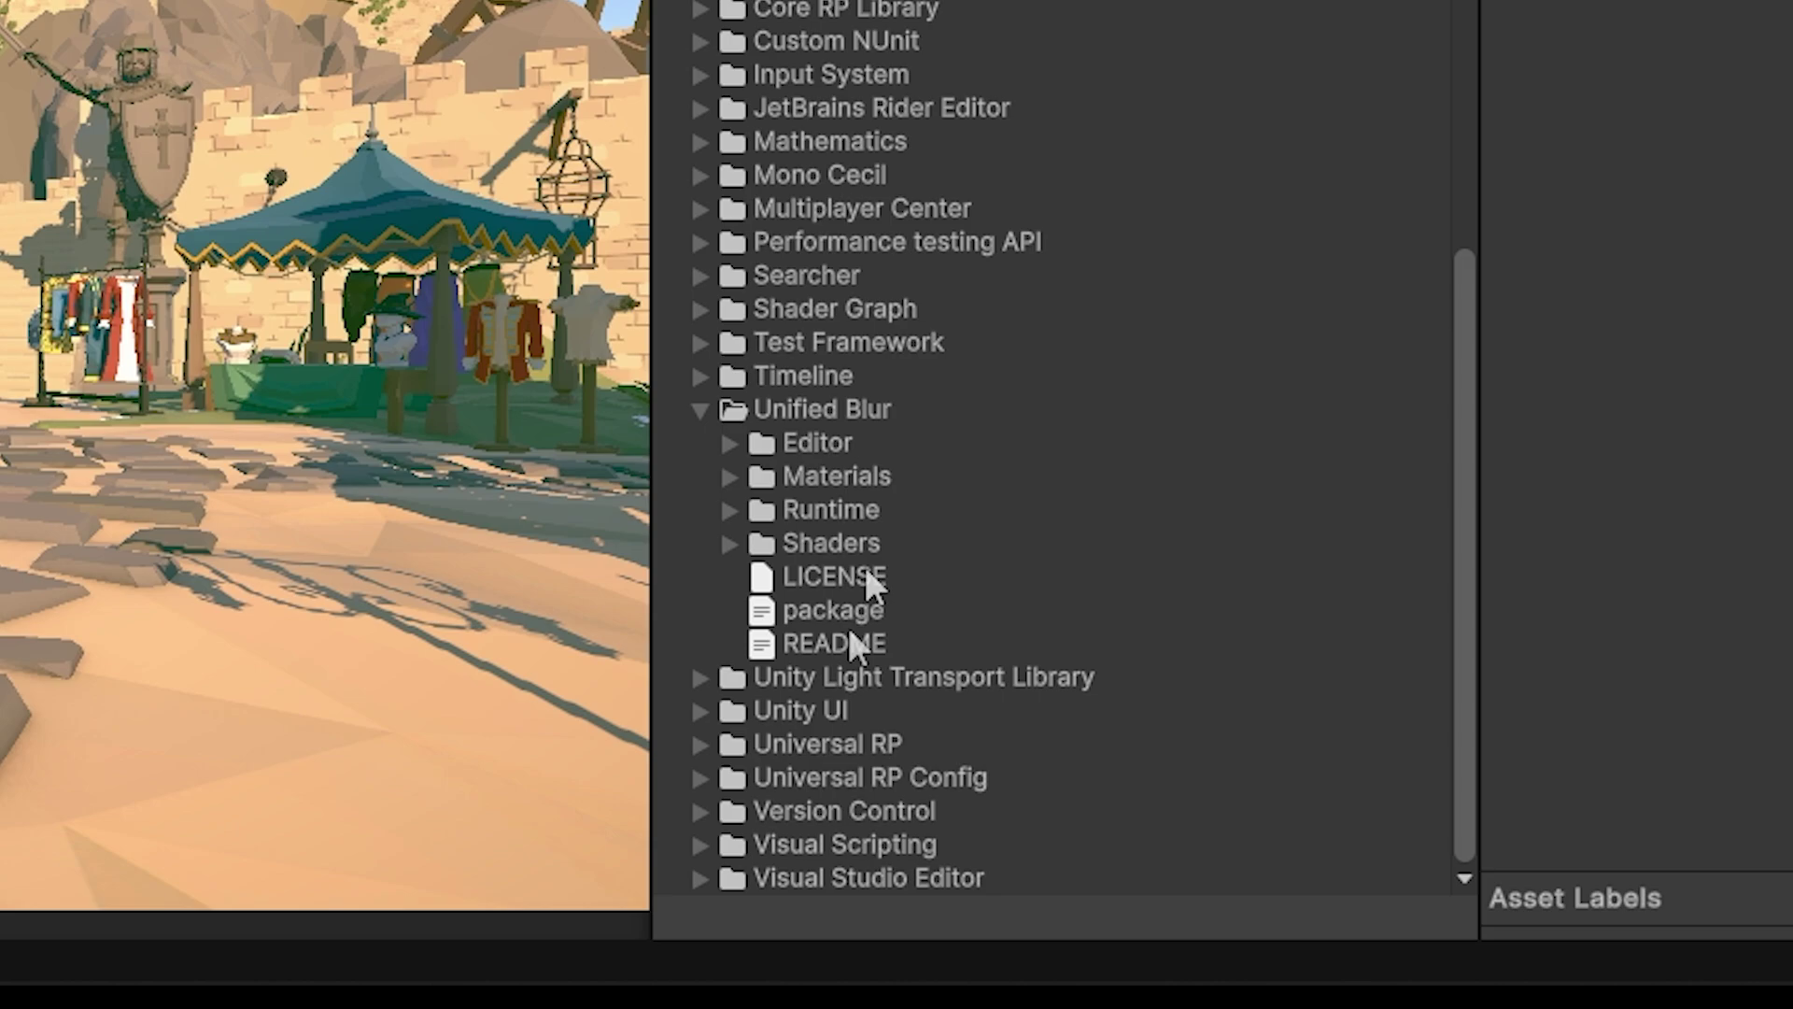
click(722, 476)
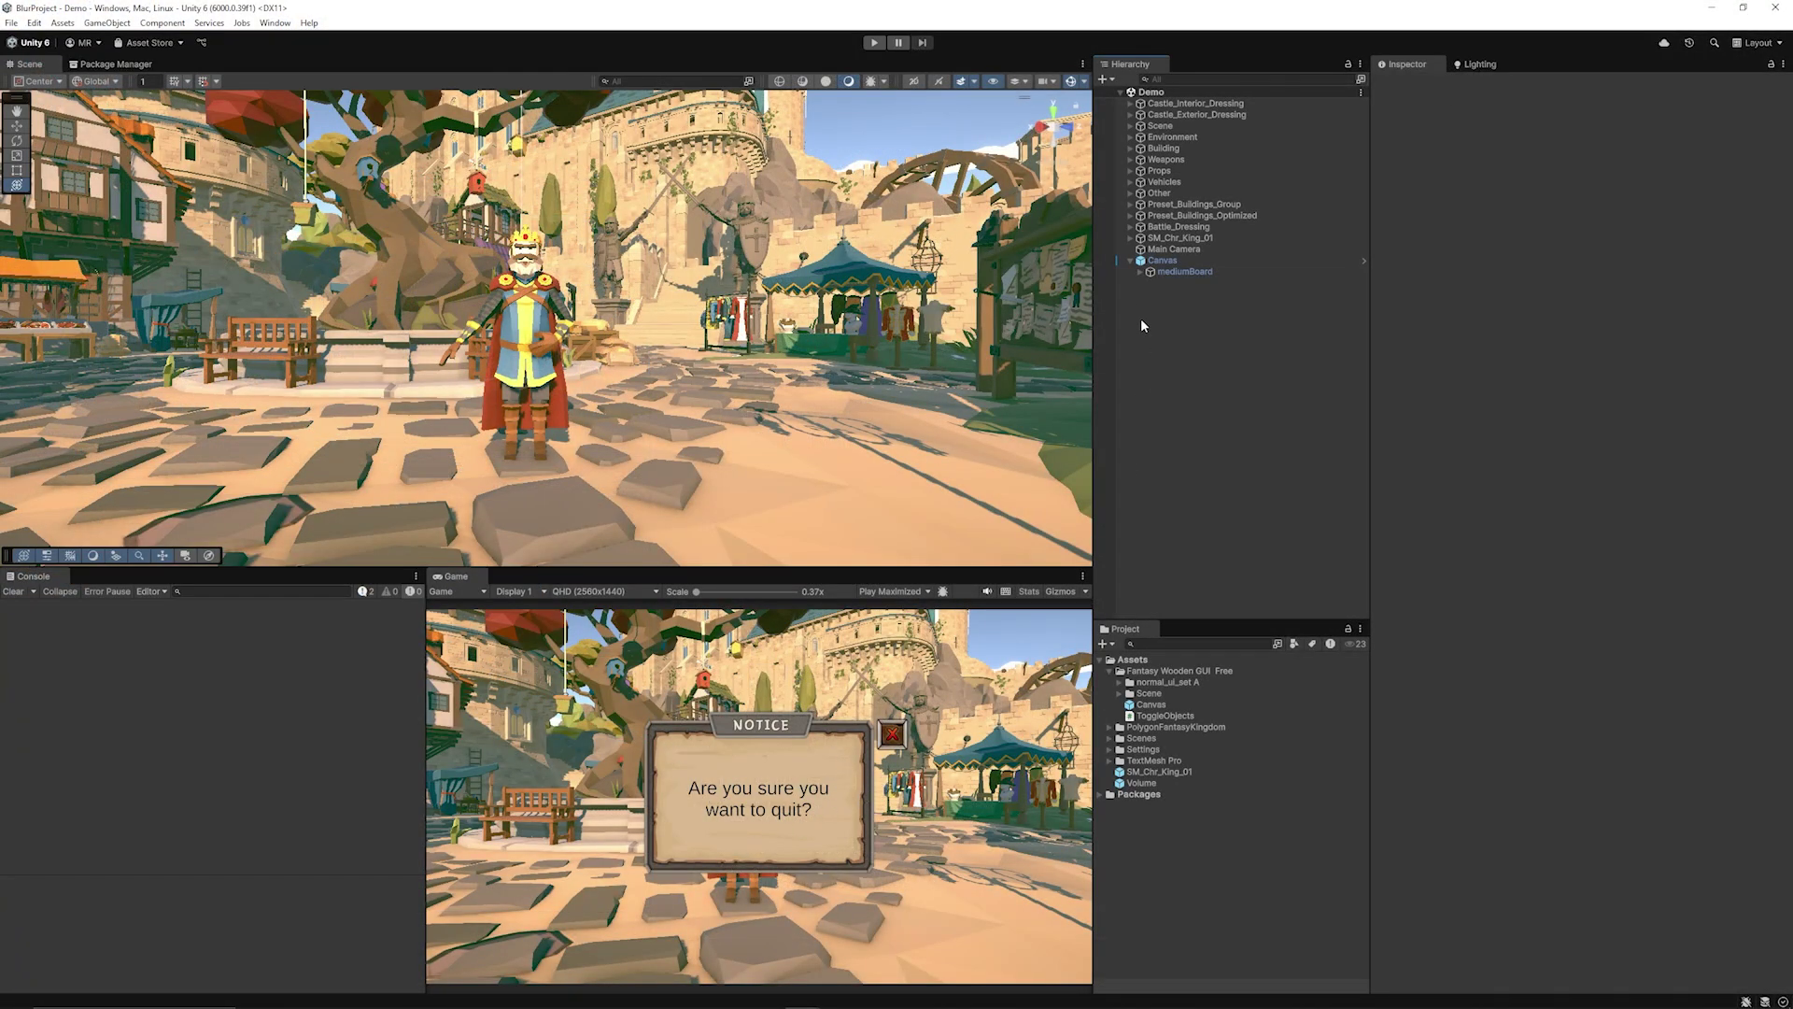
Step: Toggle the mediumBoard Notice panel off and on repeatedly, leaving it active
click(1178, 272)
click(1408, 85)
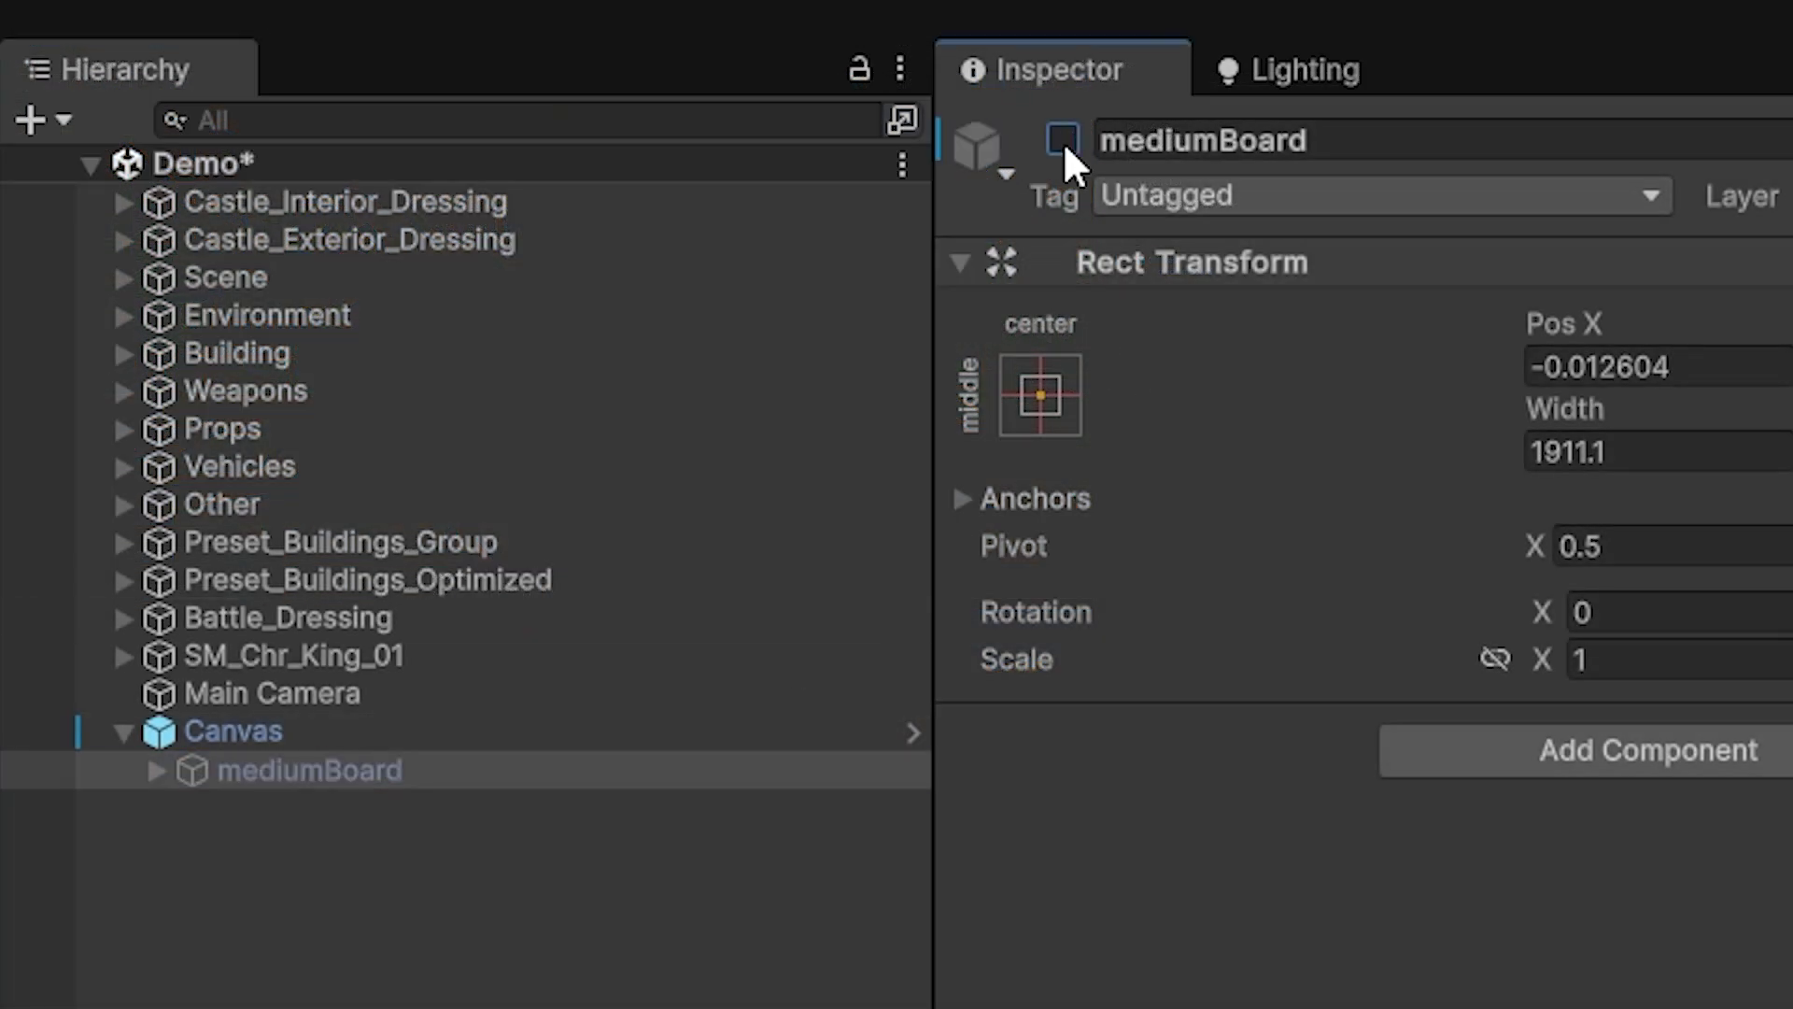
click(1062, 140)
click(1063, 141)
click(1063, 141)
click(1062, 140)
click(1062, 140)
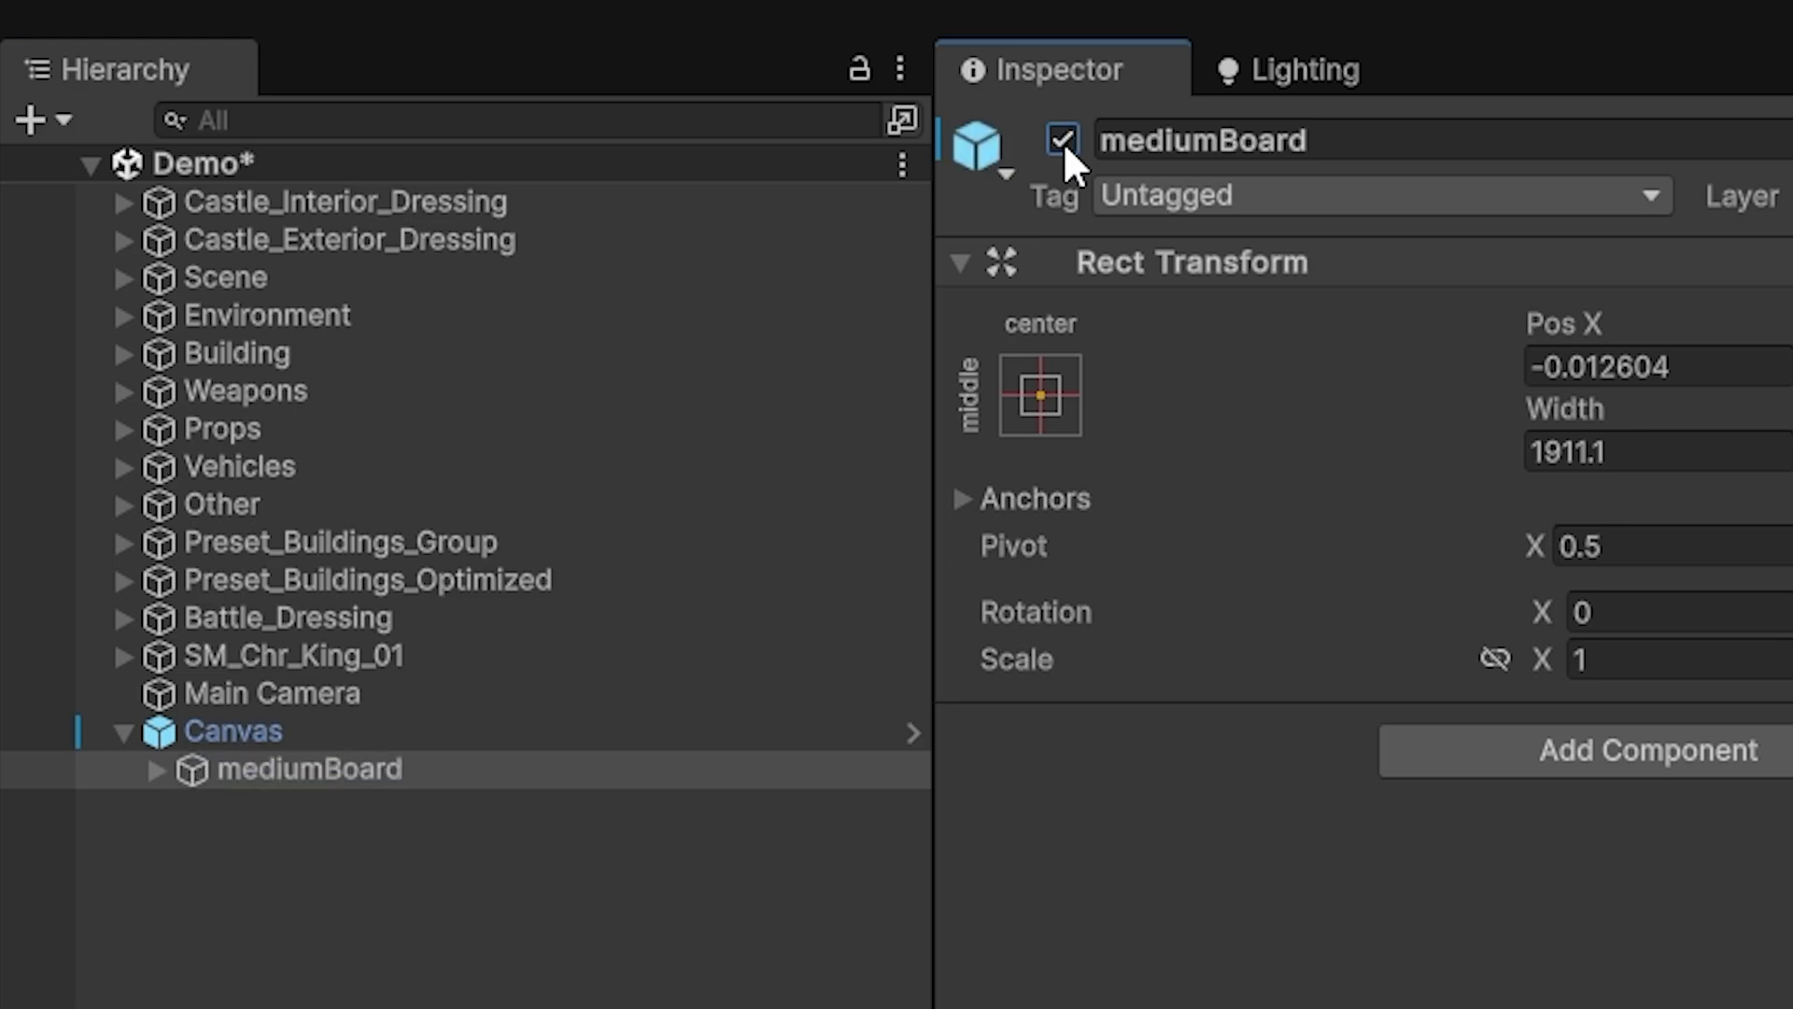
click(1062, 140)
click(1062, 141)
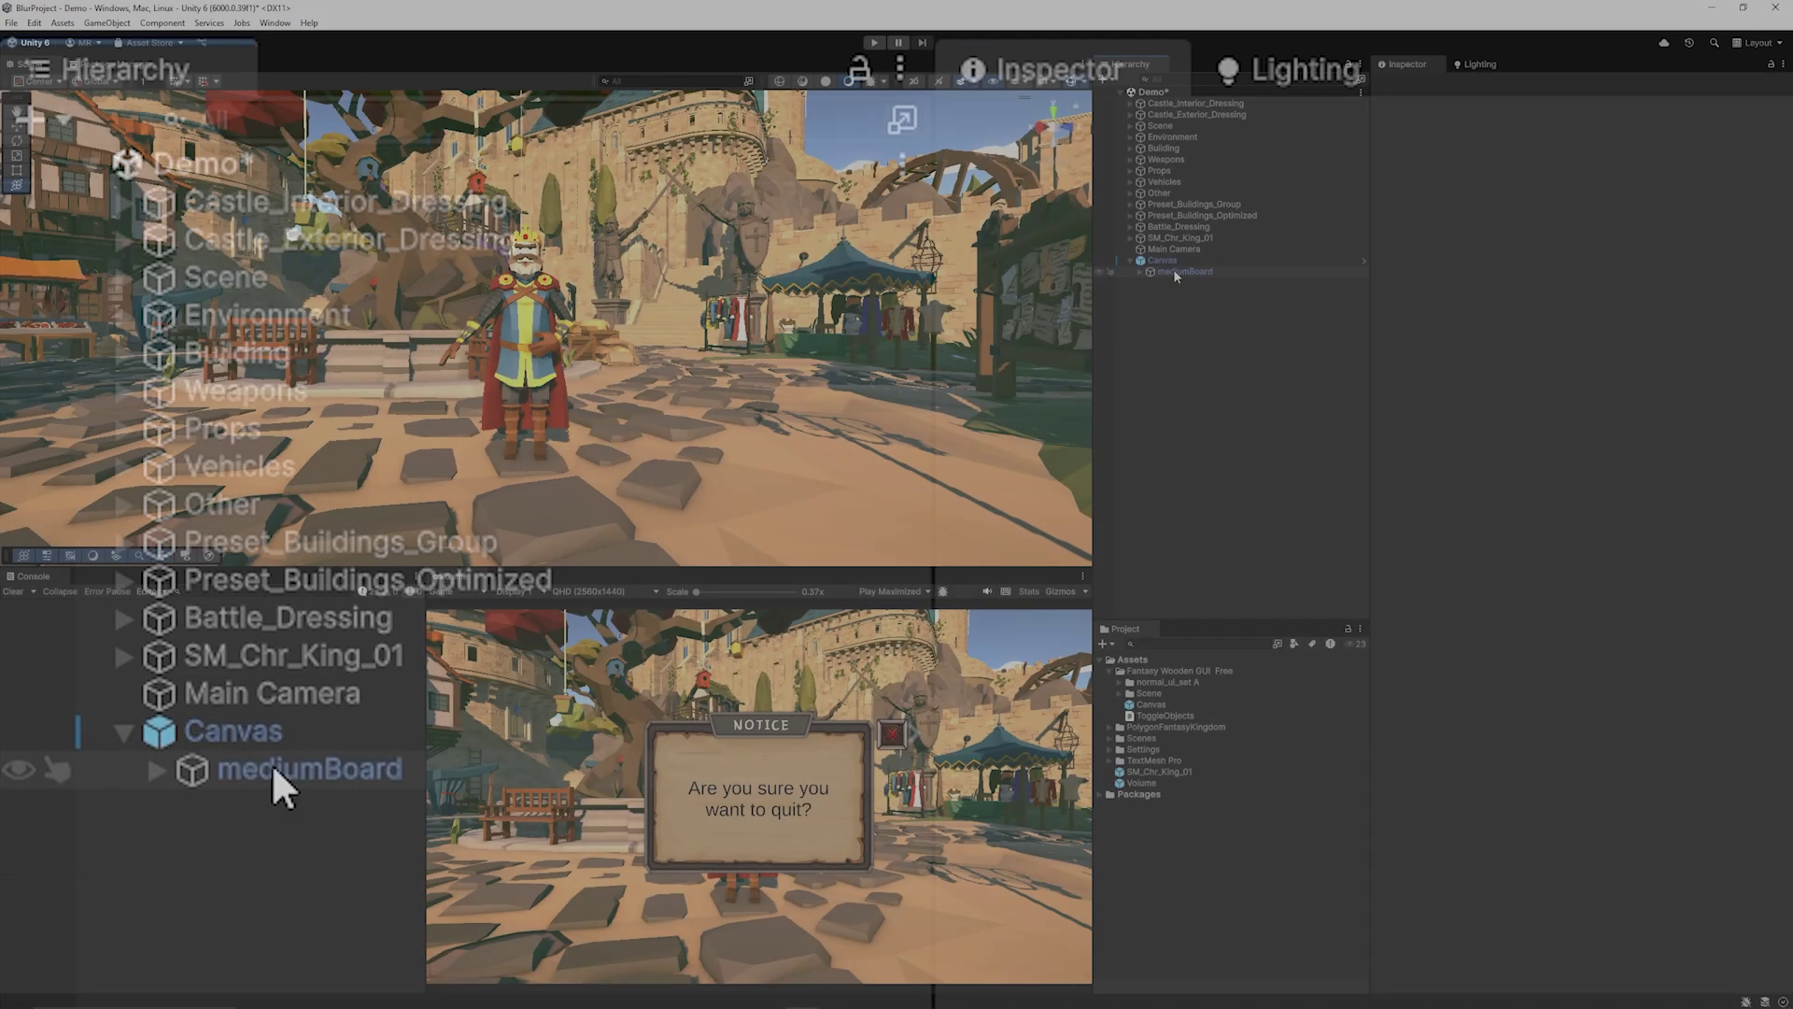
Step: Add a UI Image named UIBlurImage under the Canvas
right_click(1166, 262)
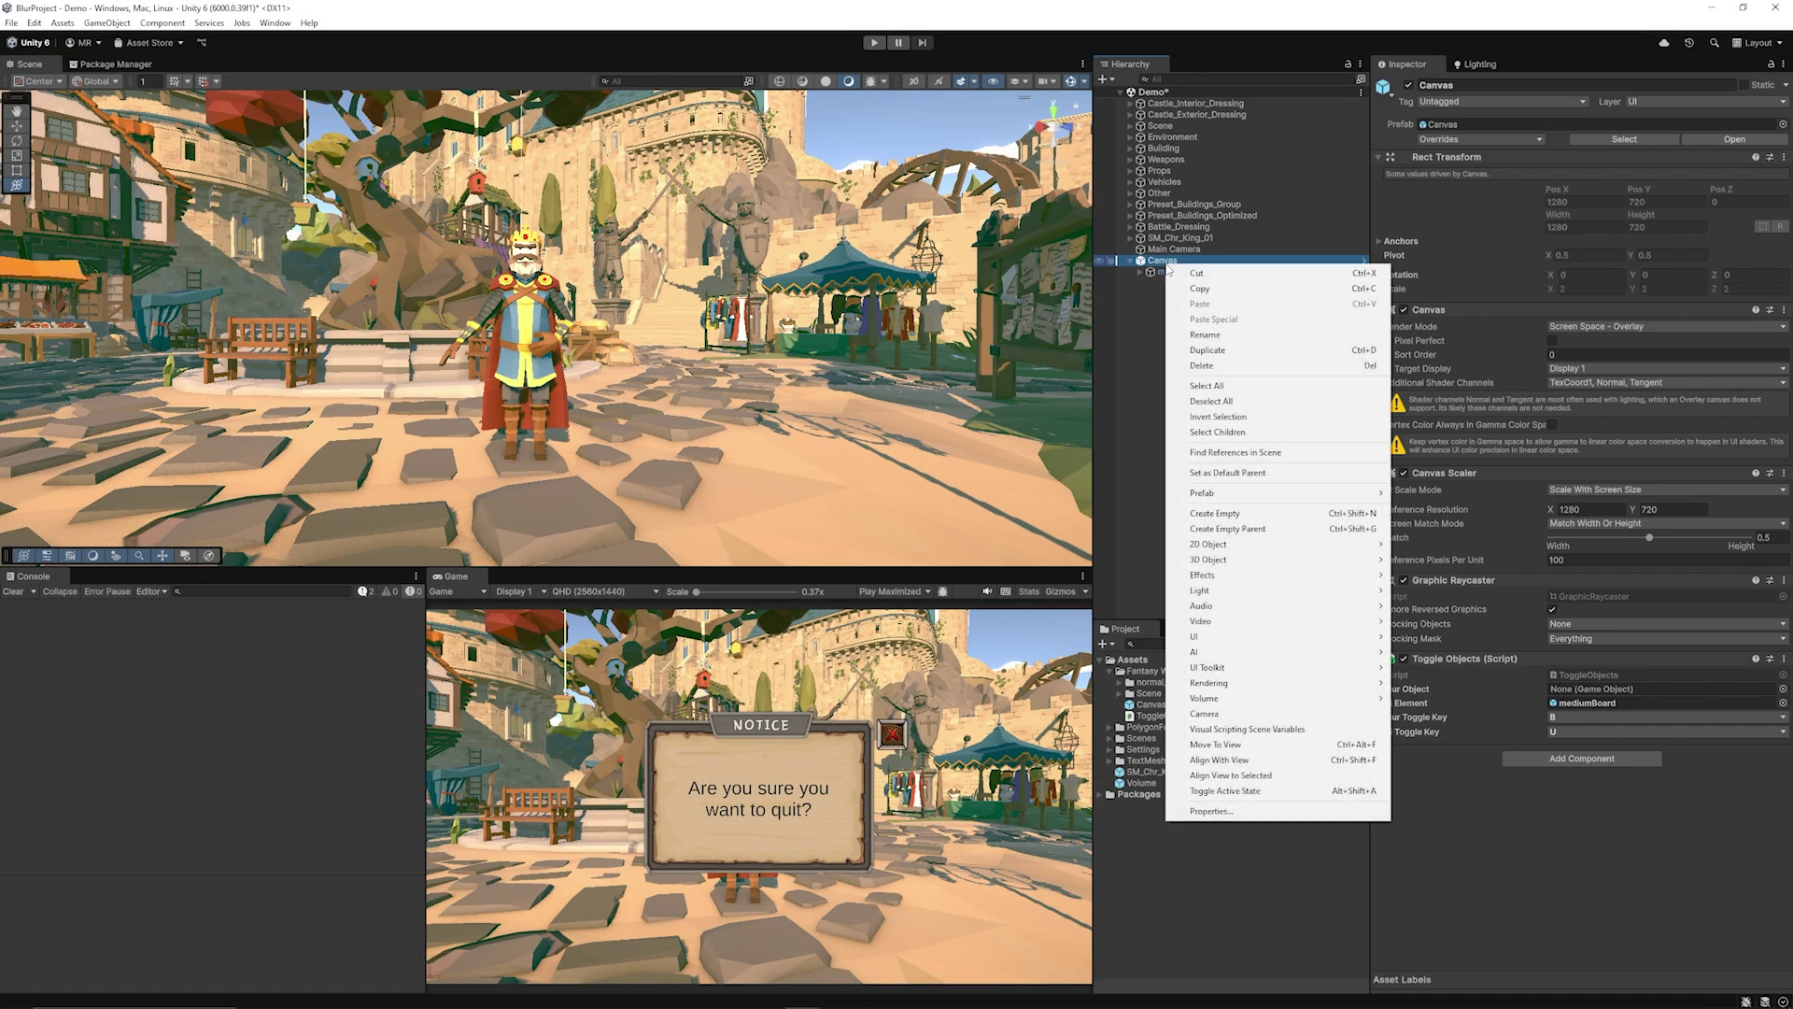
mouse_move(1227, 638)
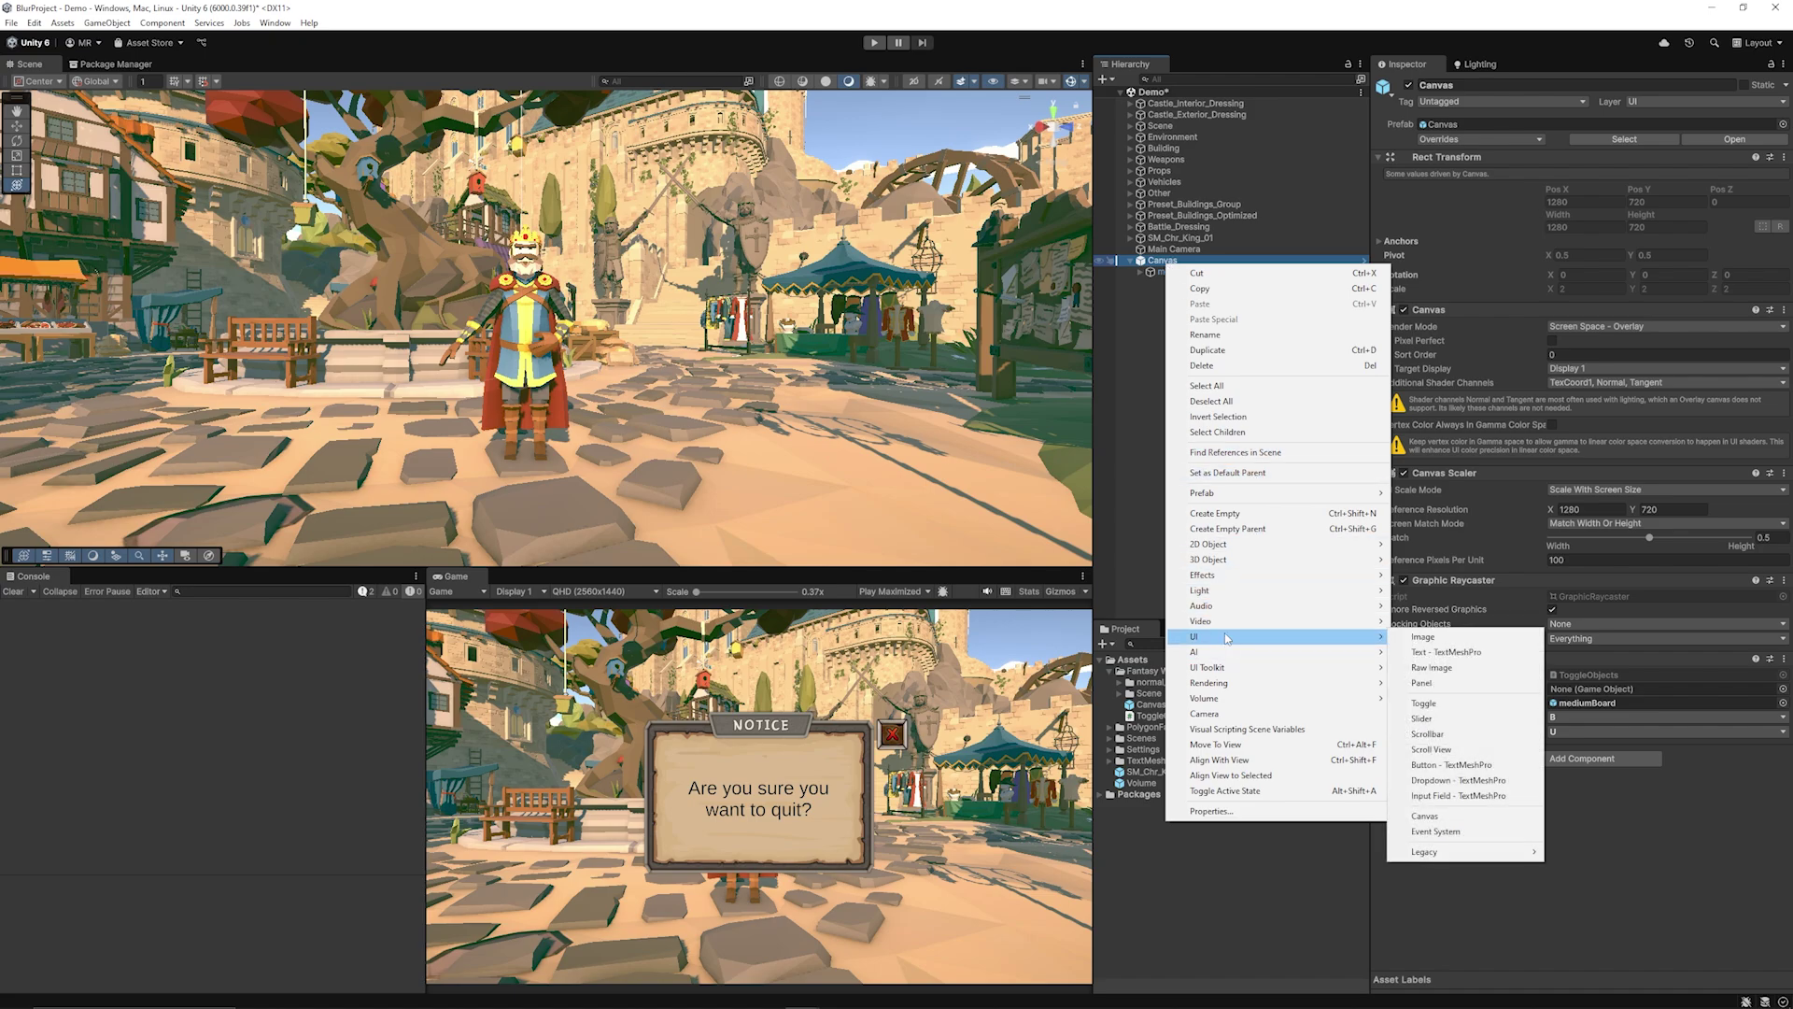
click(1422, 635)
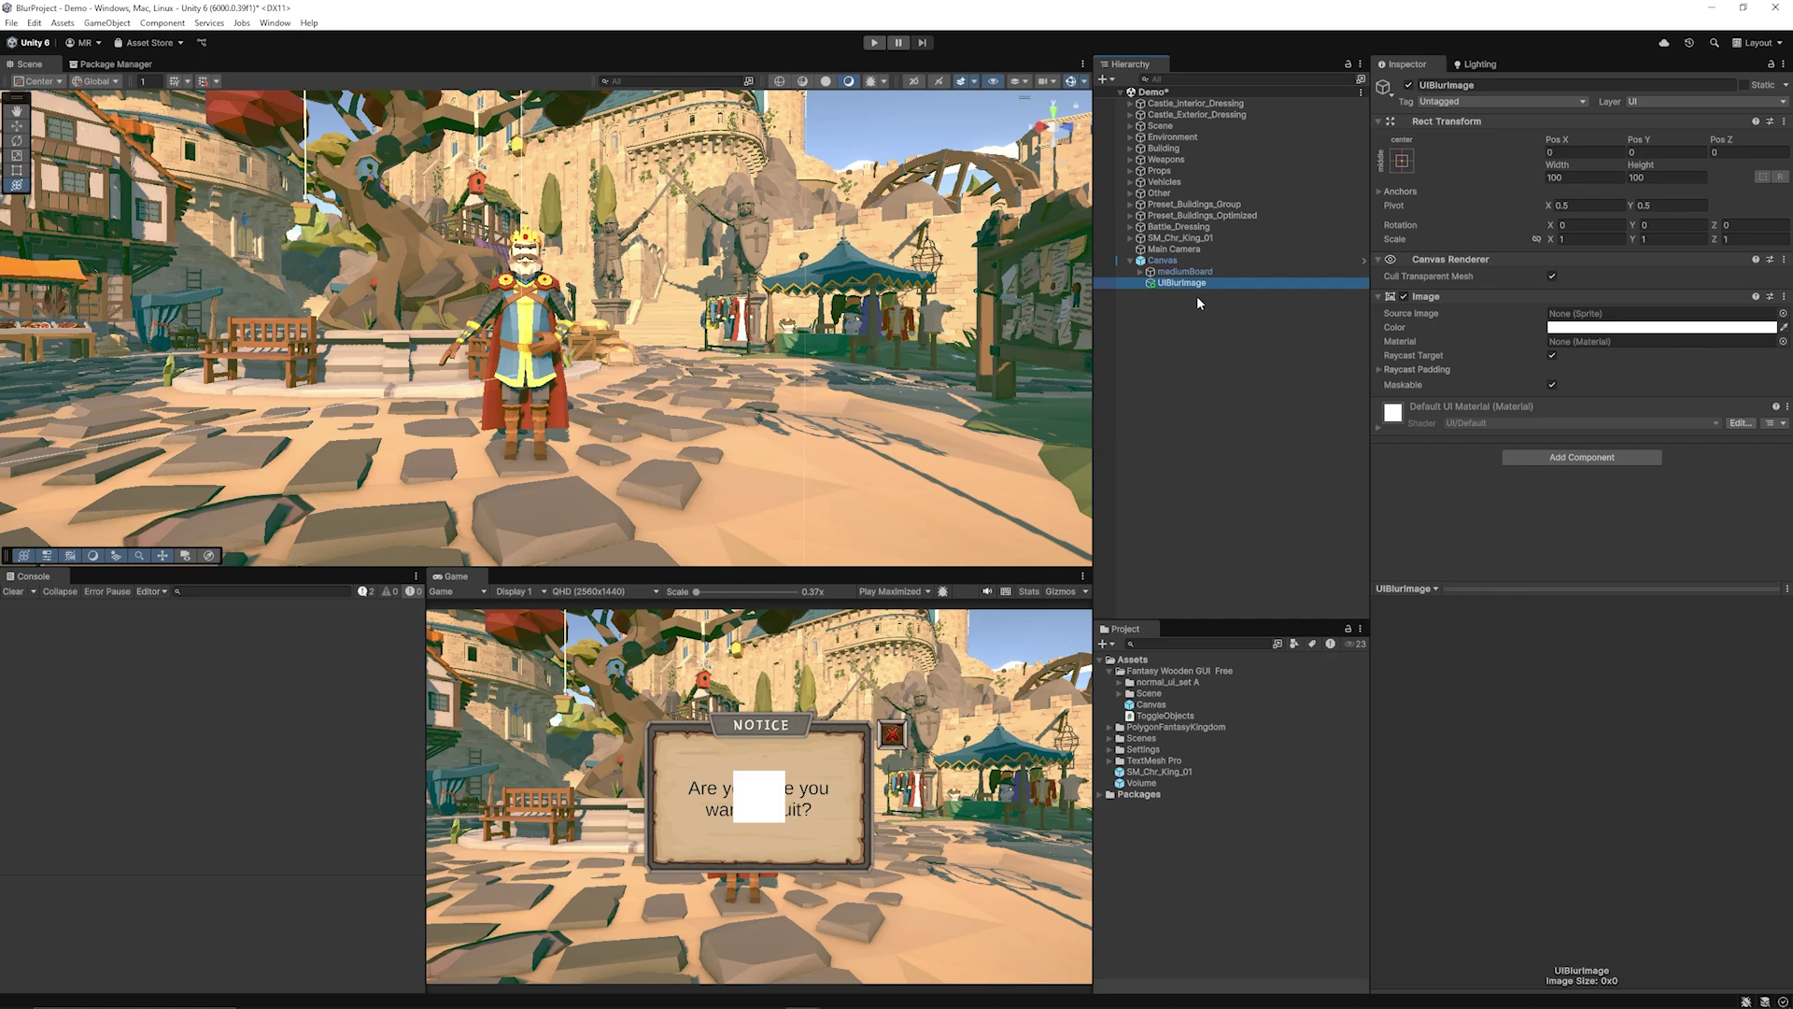
Step: Set UIBlurImage's anchor preset to stretch-stretch so it fills the whole canvas
click(1402, 161)
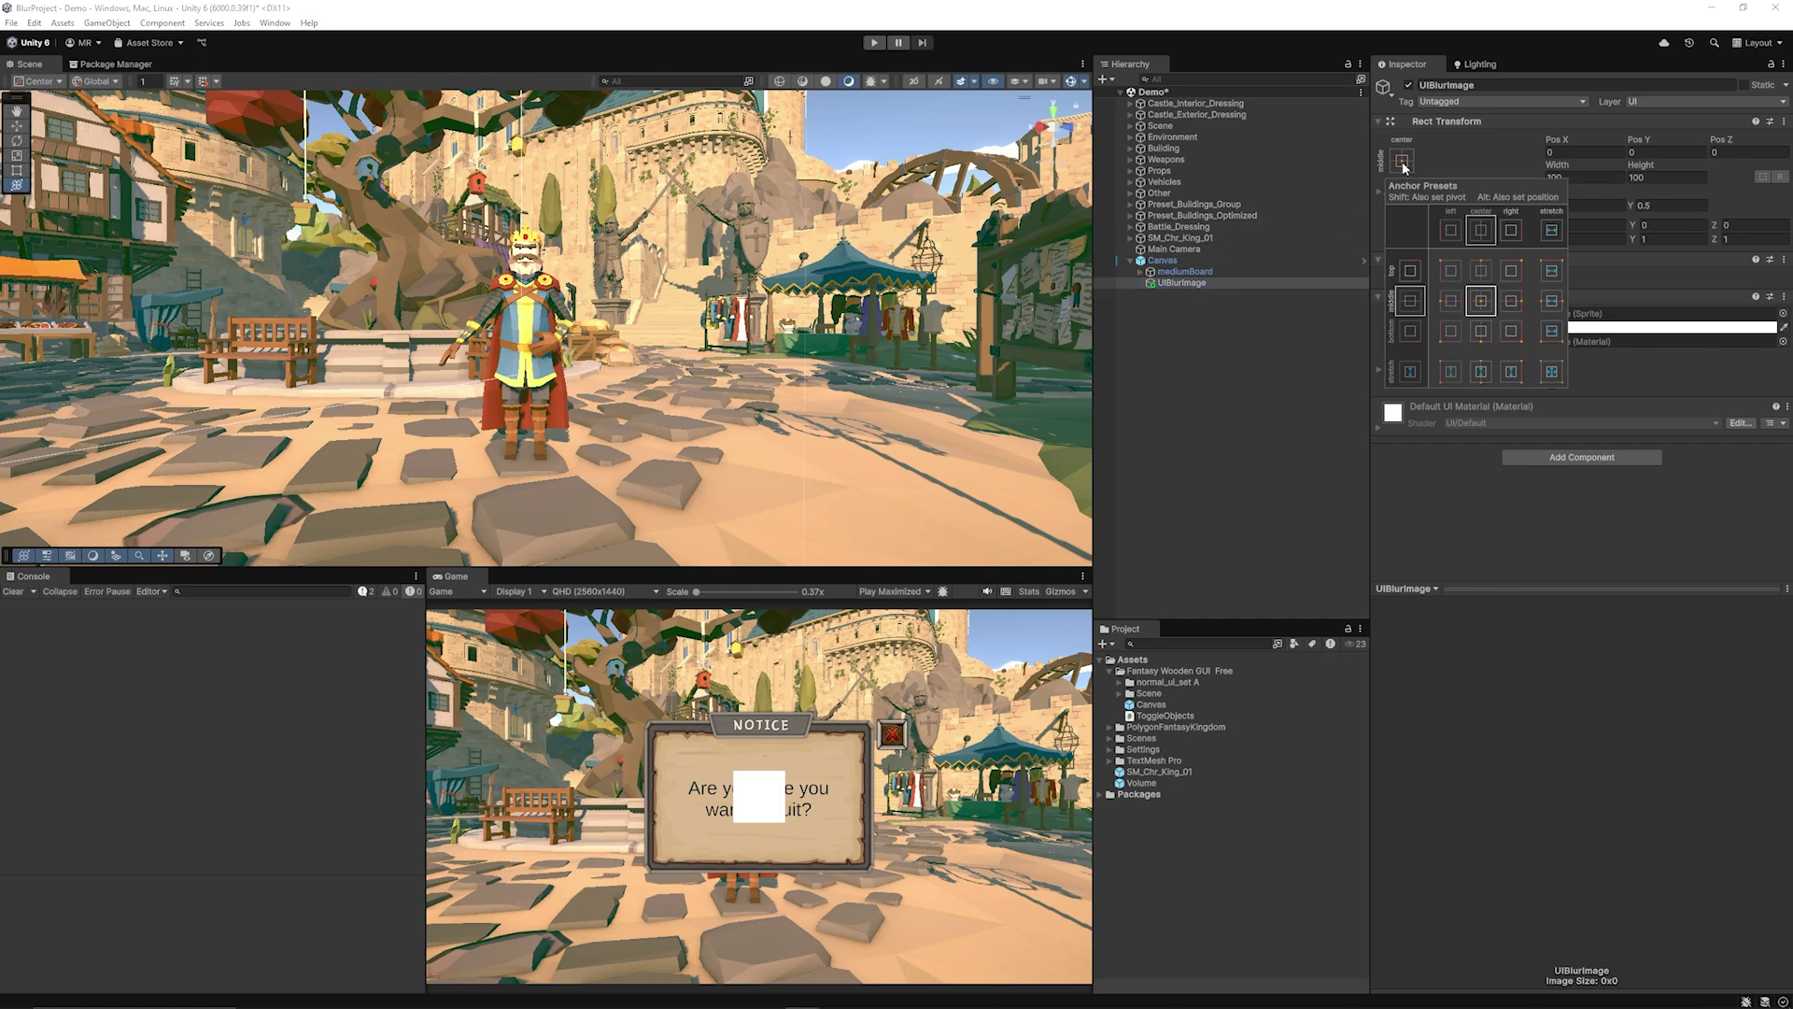
alt+click(1551, 371)
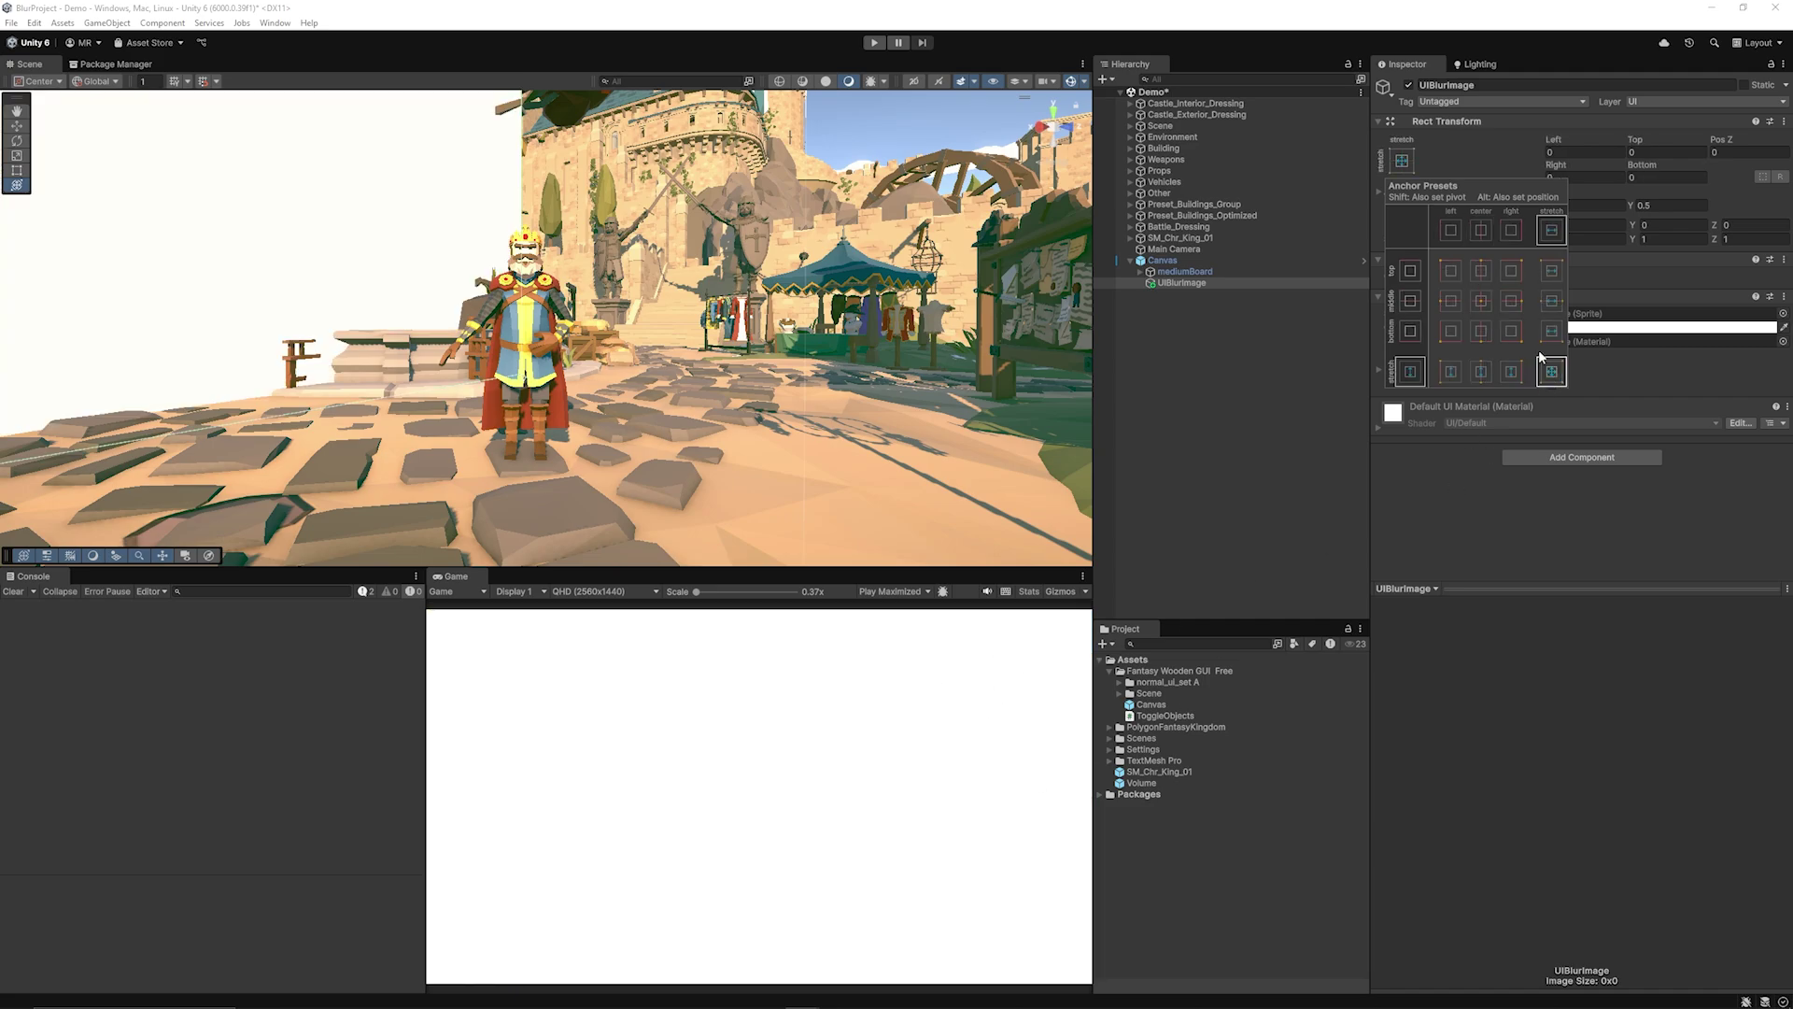
click(1370, 487)
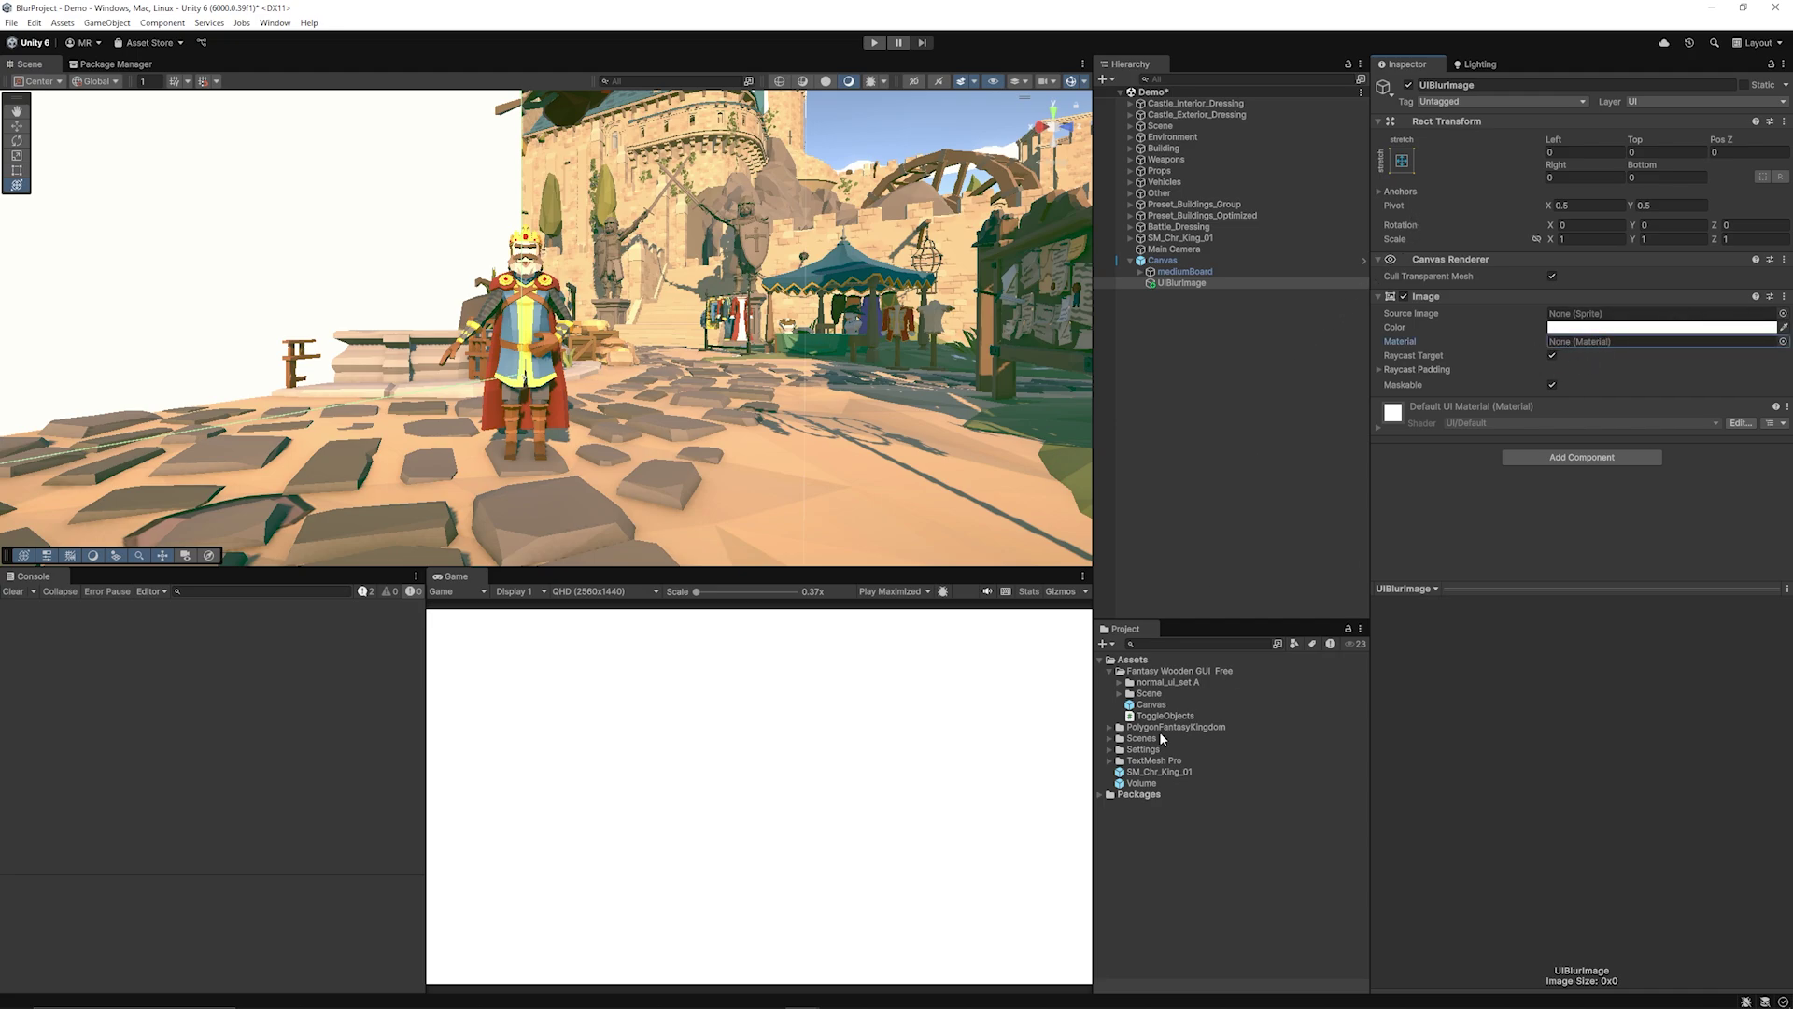
Step: Assign the UniversalBlurUI material from Unified Blur > Materials to UIBlurImage's Material slot
click(1102, 795)
scroll(1200, 780, down, 2)
scroll(1200, 785, down, 5)
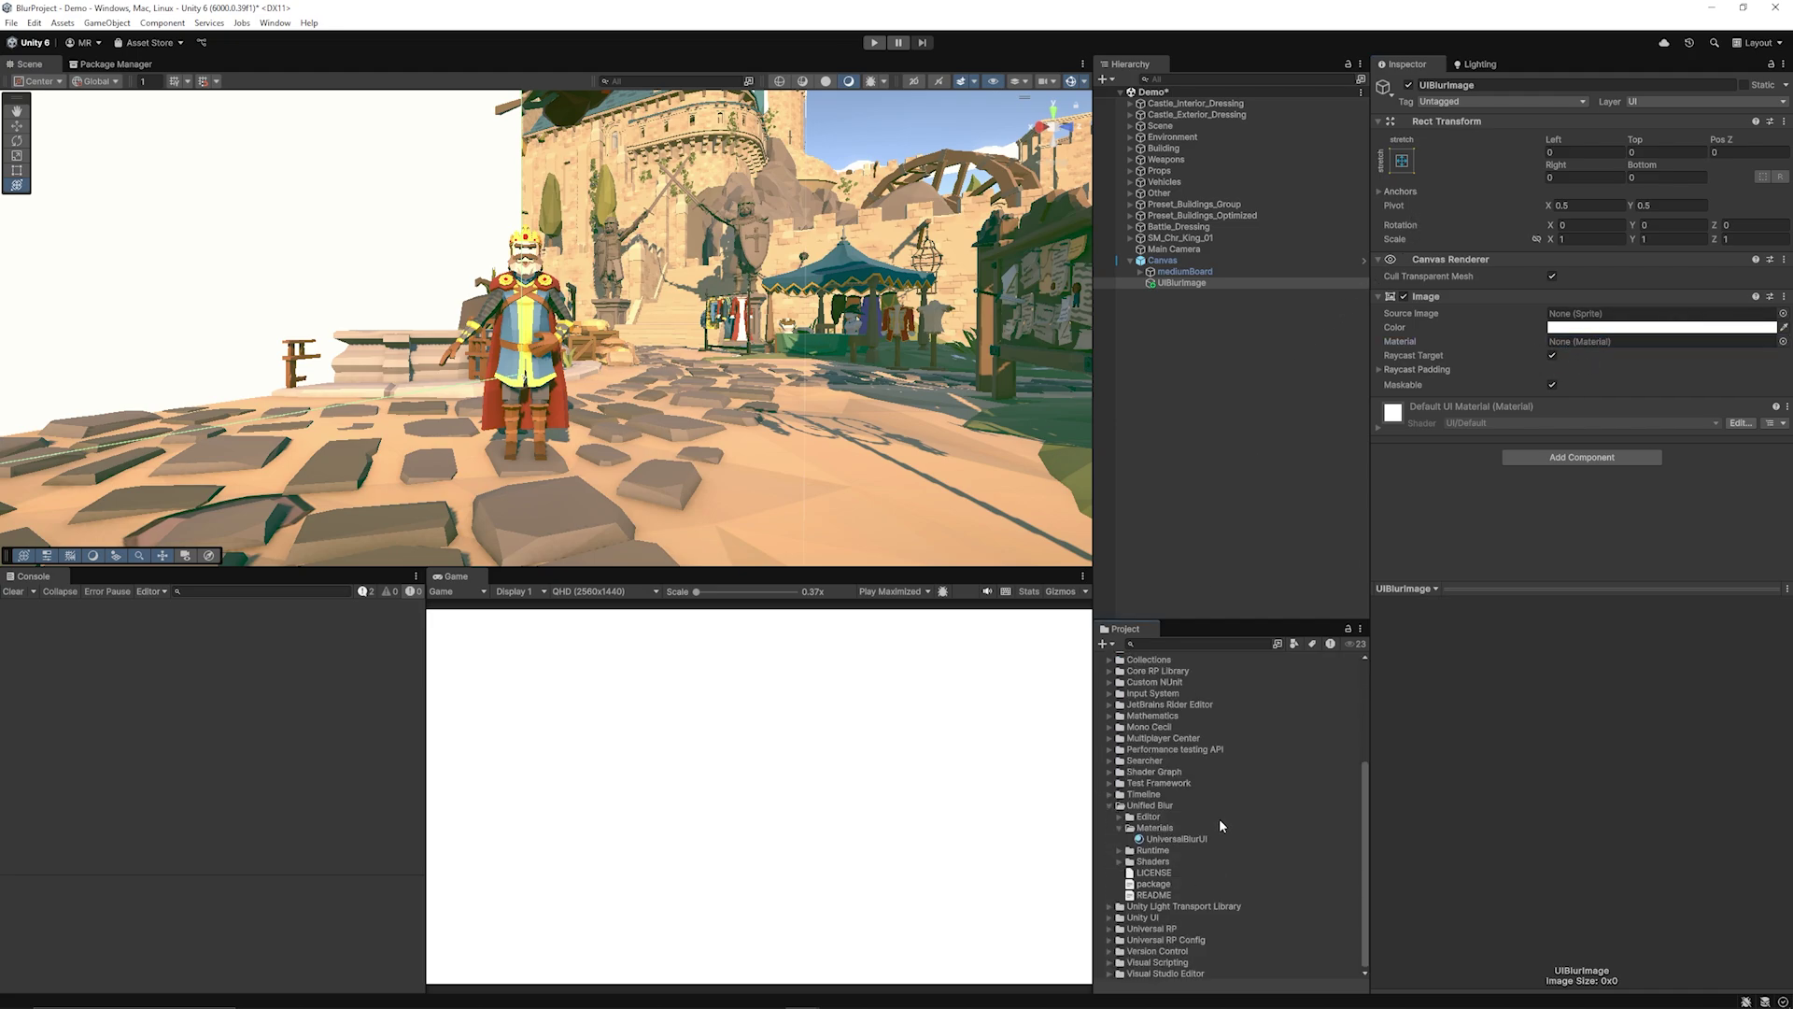
drag(1182, 838, 1654, 342)
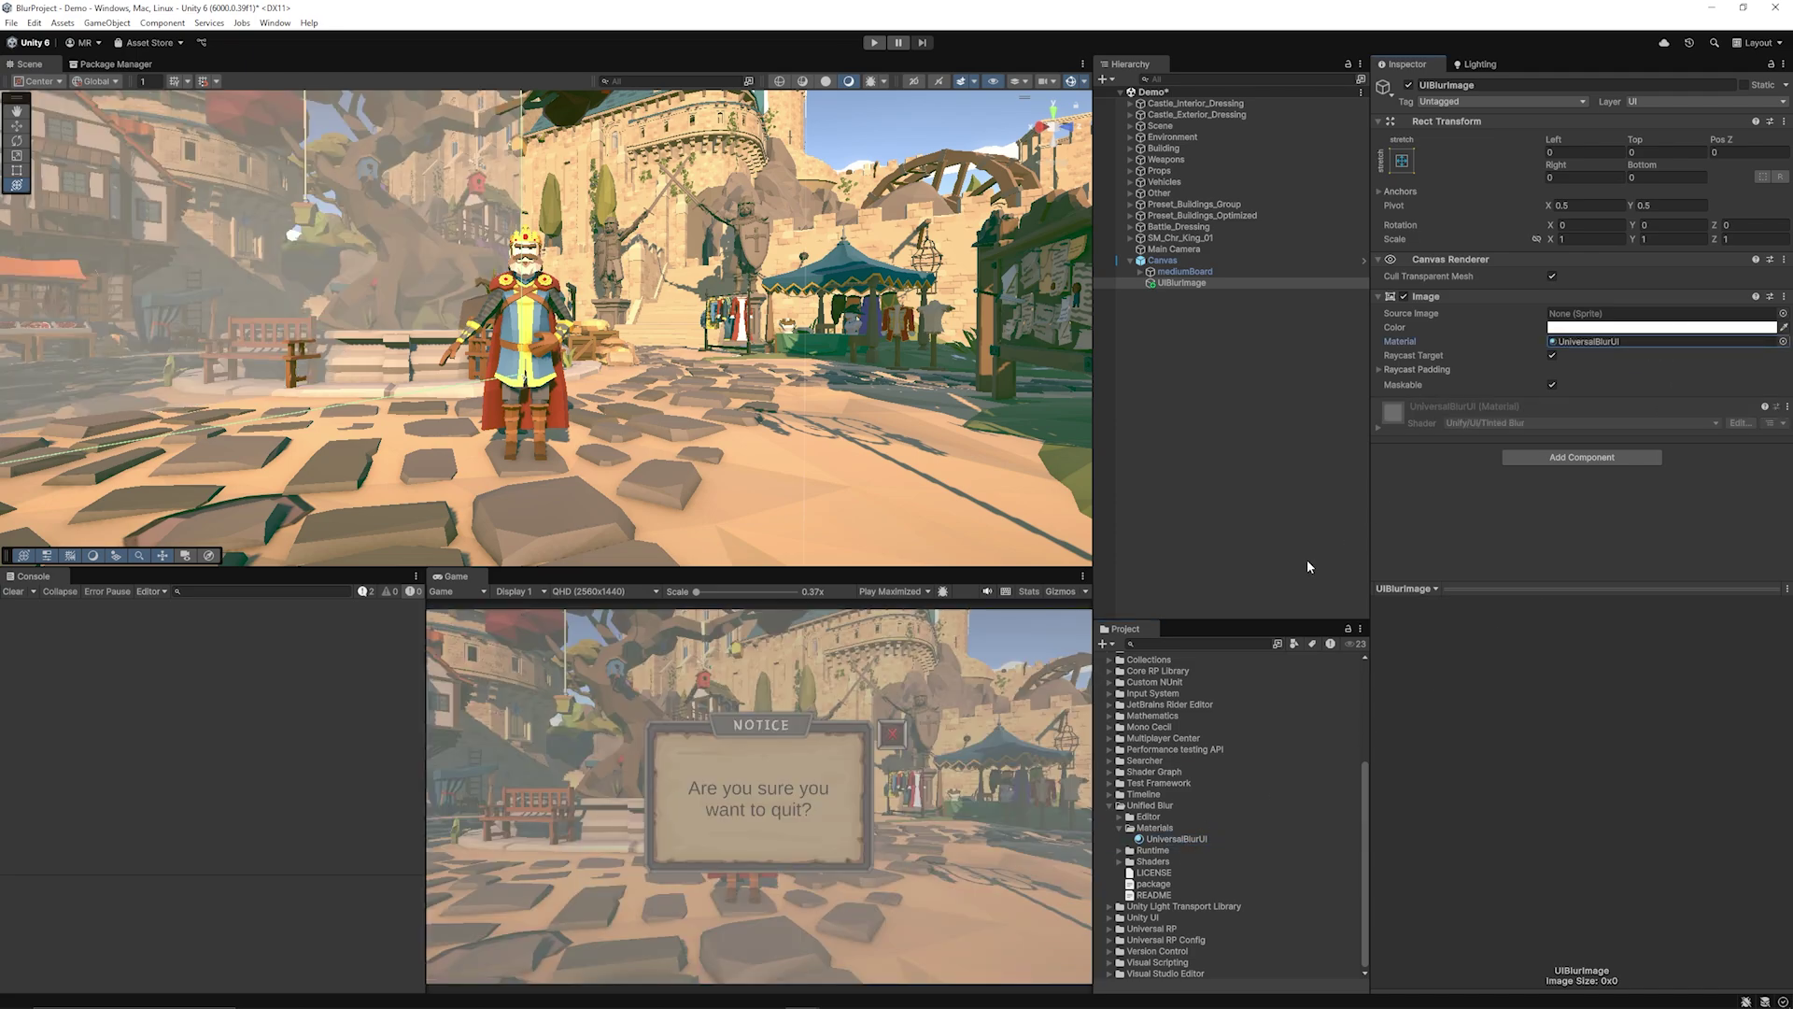
Step: Move UIBlurImage above mediumBoard in the Hierarchy so the Notice panel draws over it
click(1189, 283)
mouse_move(1163, 282)
mouse_down()
mouse_move(1189, 284)
mouse_move(1179, 270)
mouse_up()
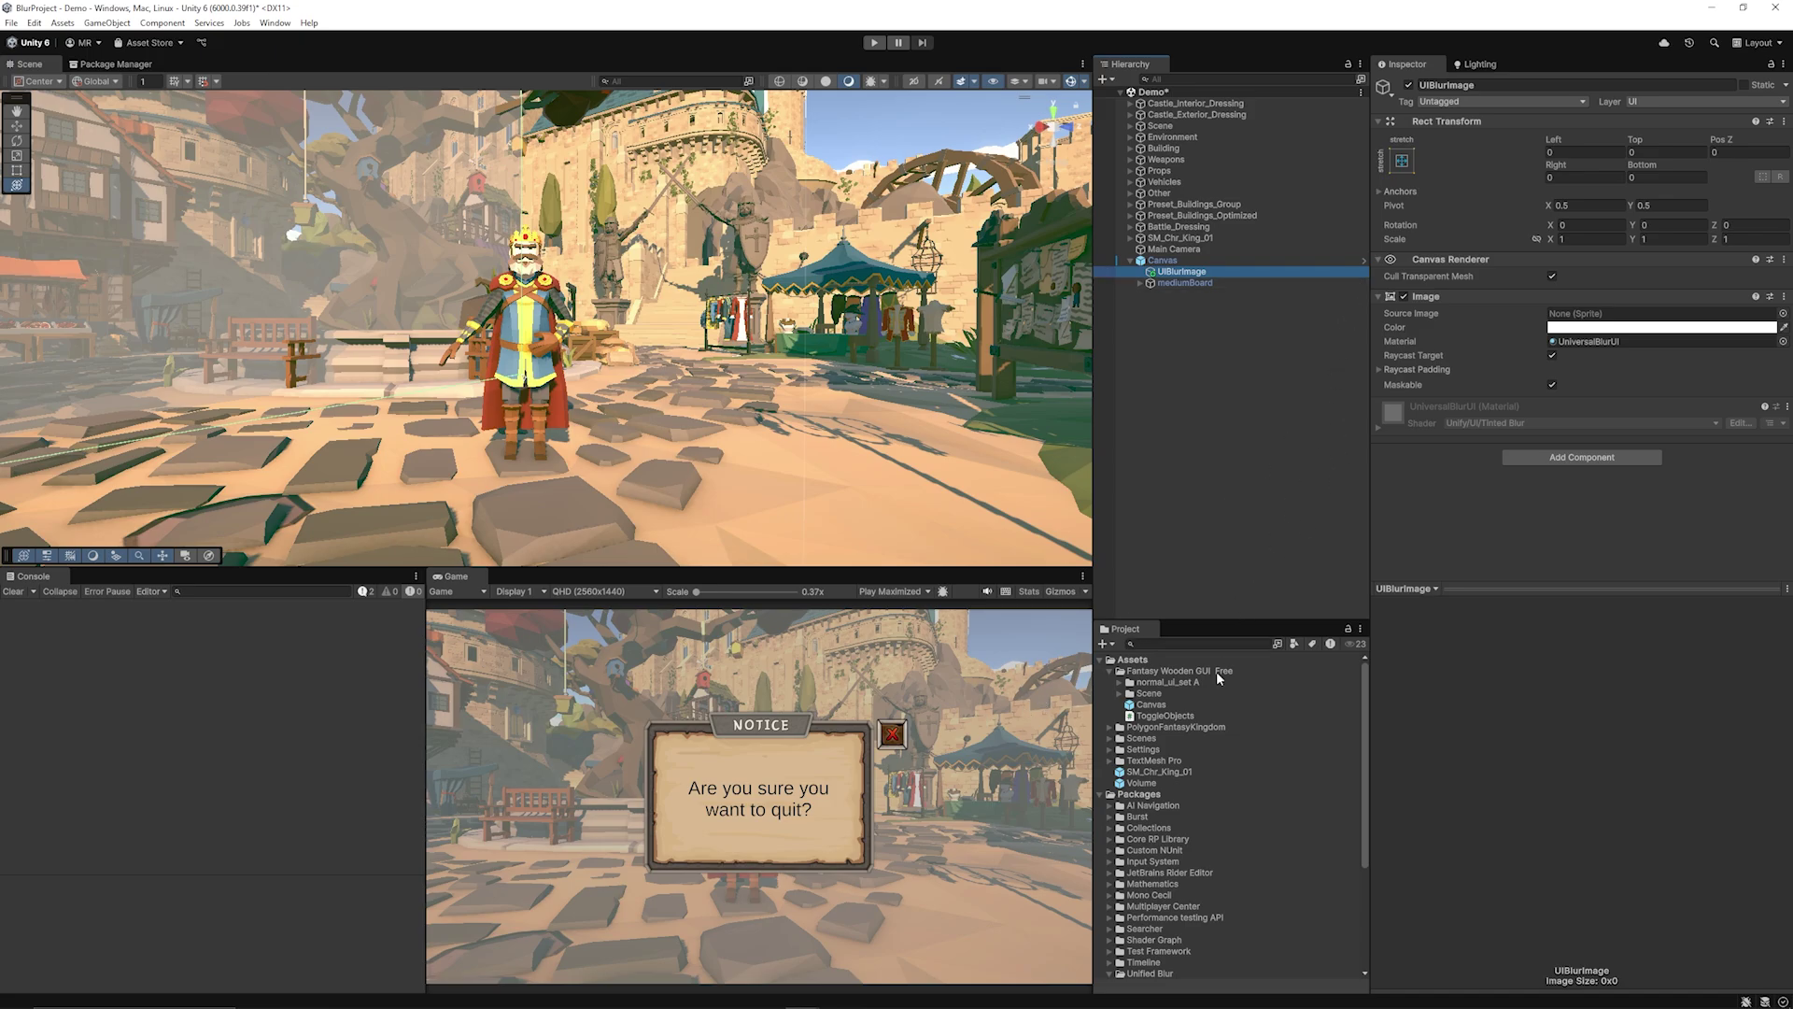
click(1102, 795)
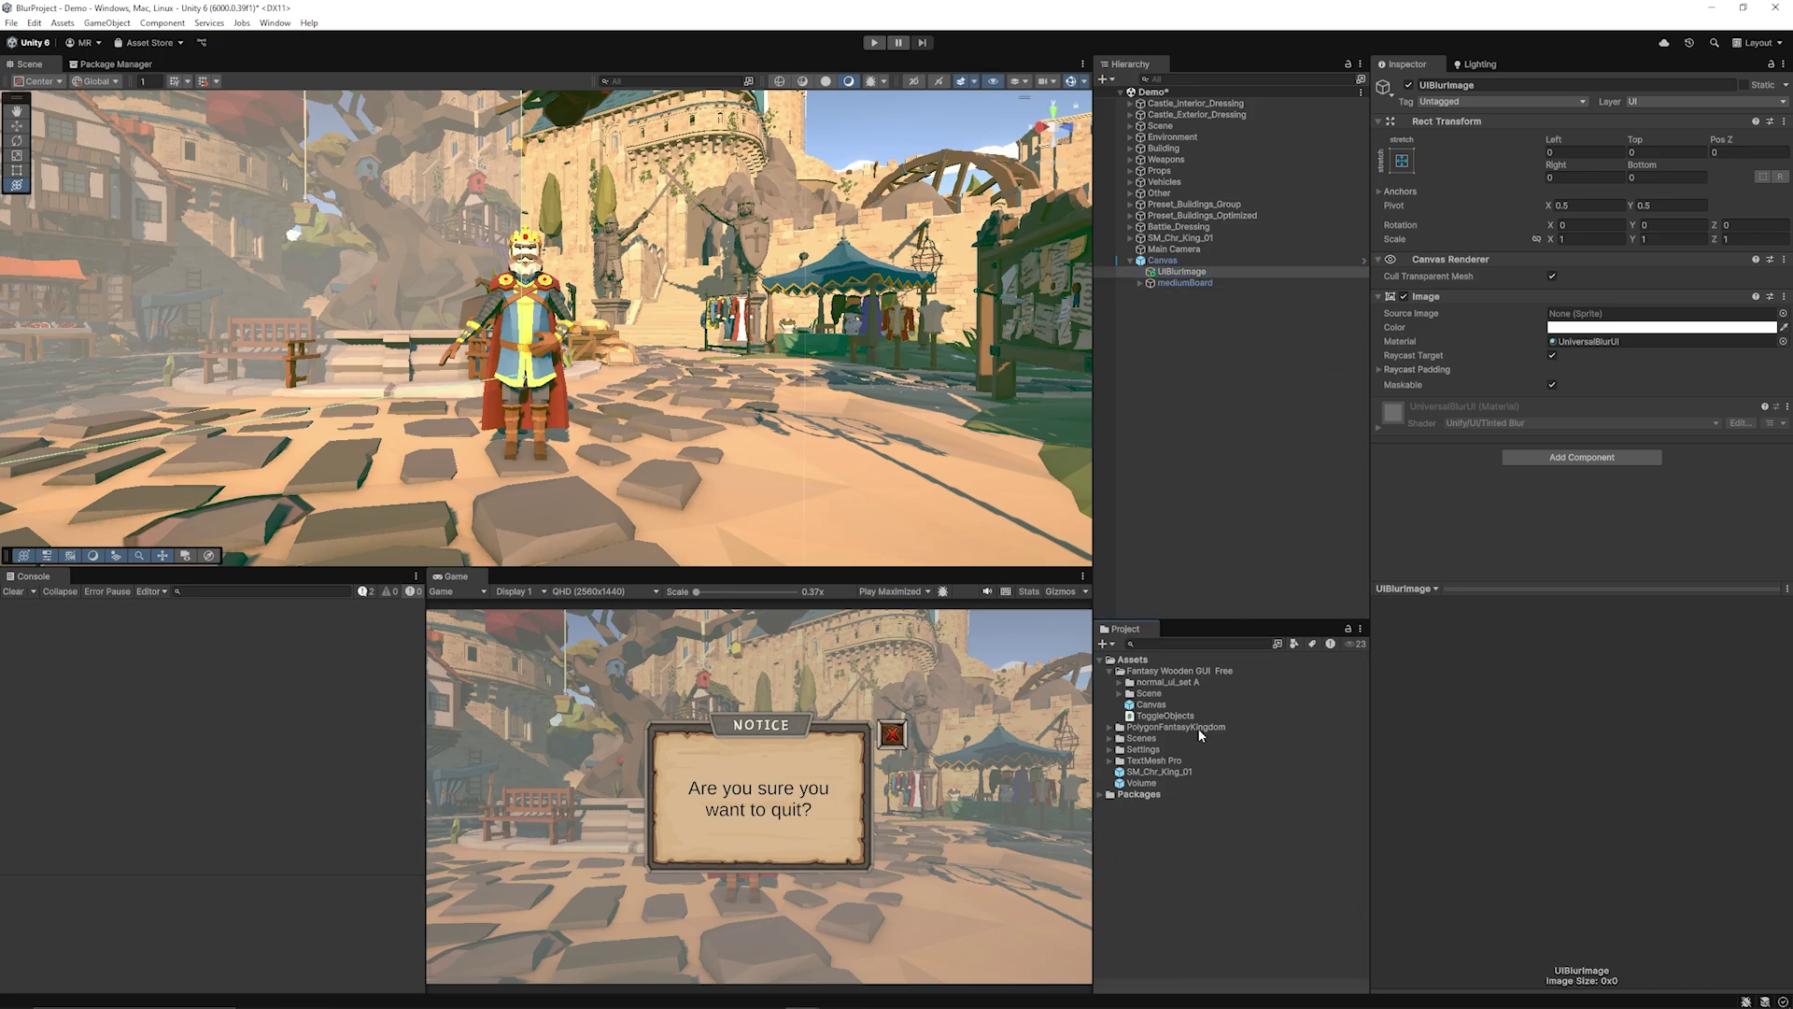
click(1109, 751)
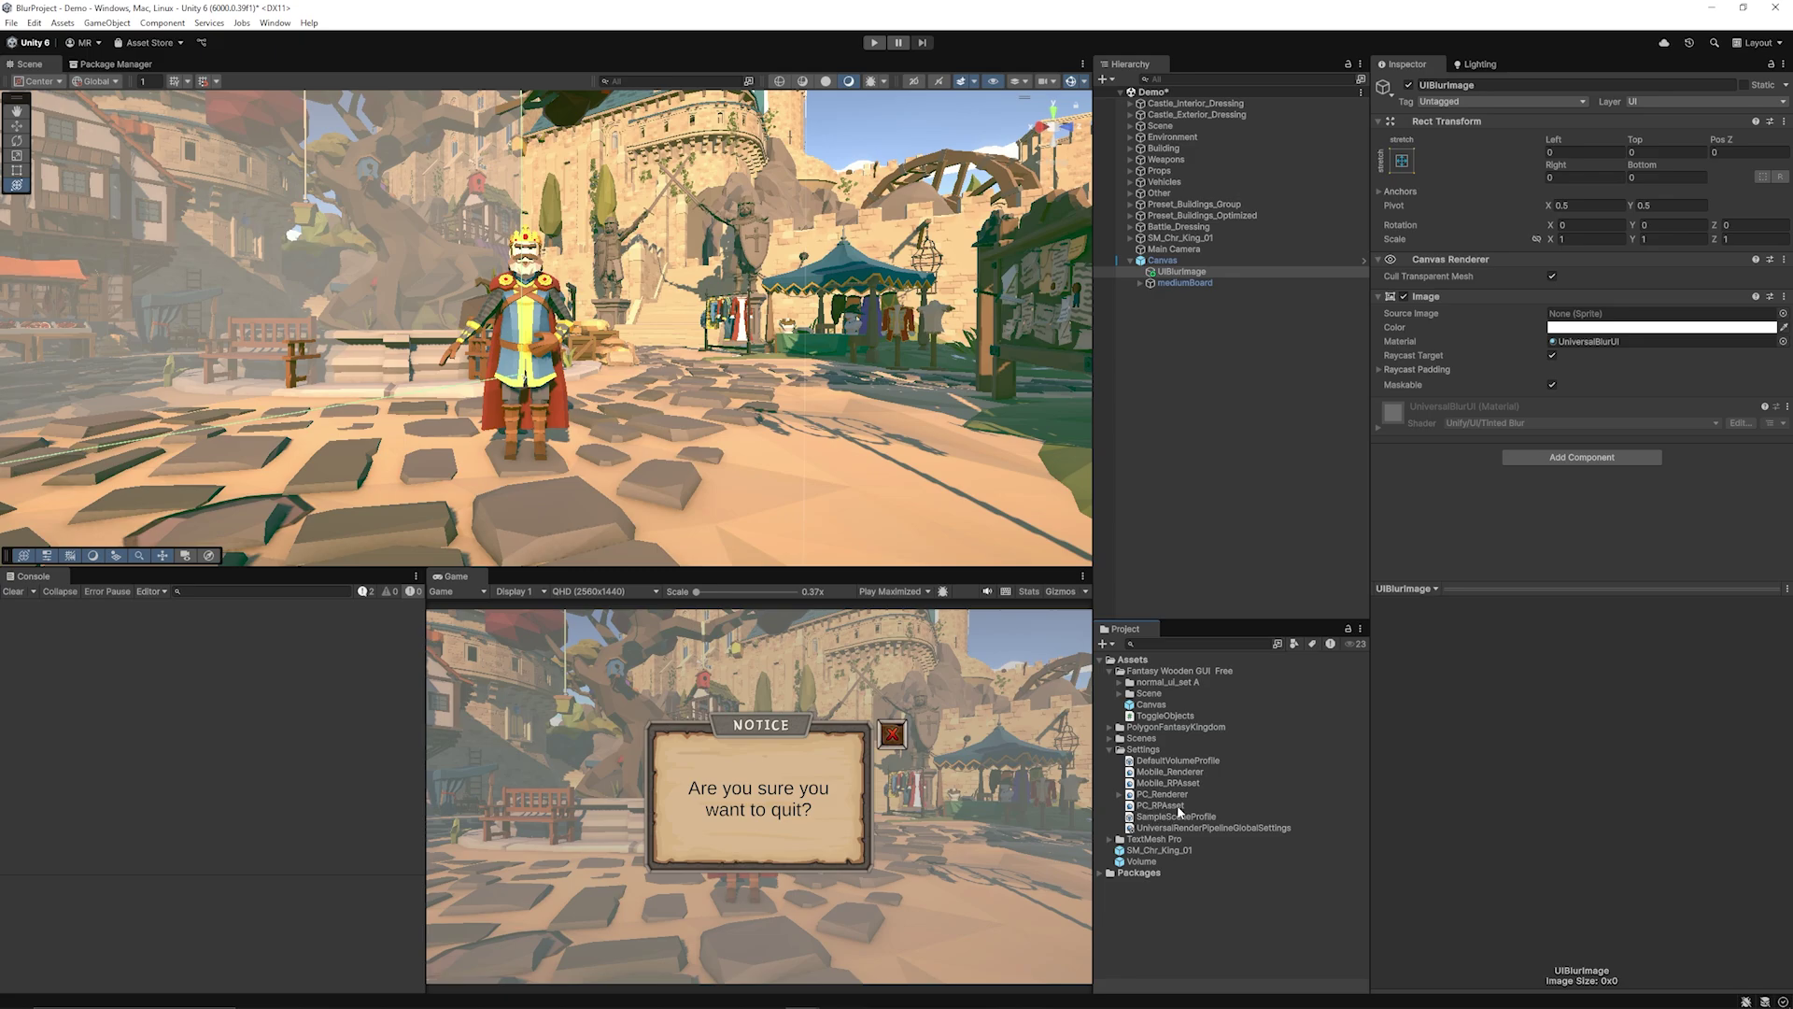
Step: Find PC_RPAsset through the Graphics Default Render Pipeline setting and inspect its PC_Renderer
click(34, 25)
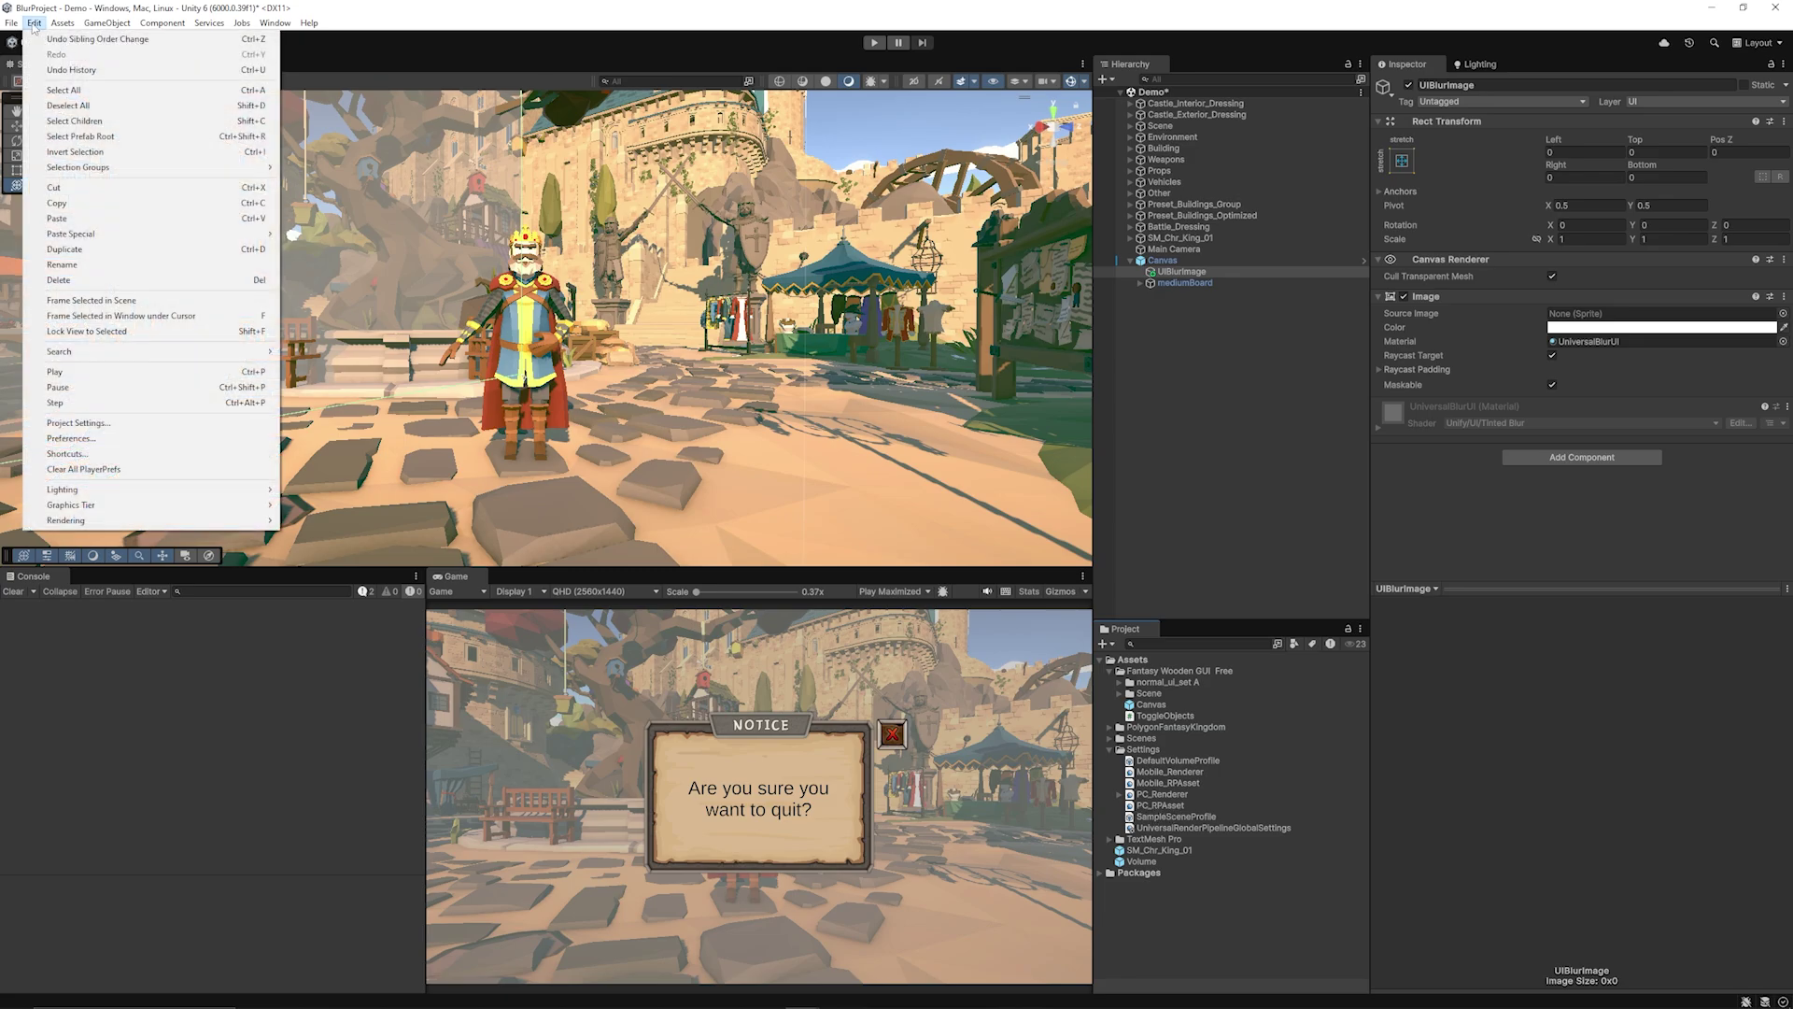
click(79, 423)
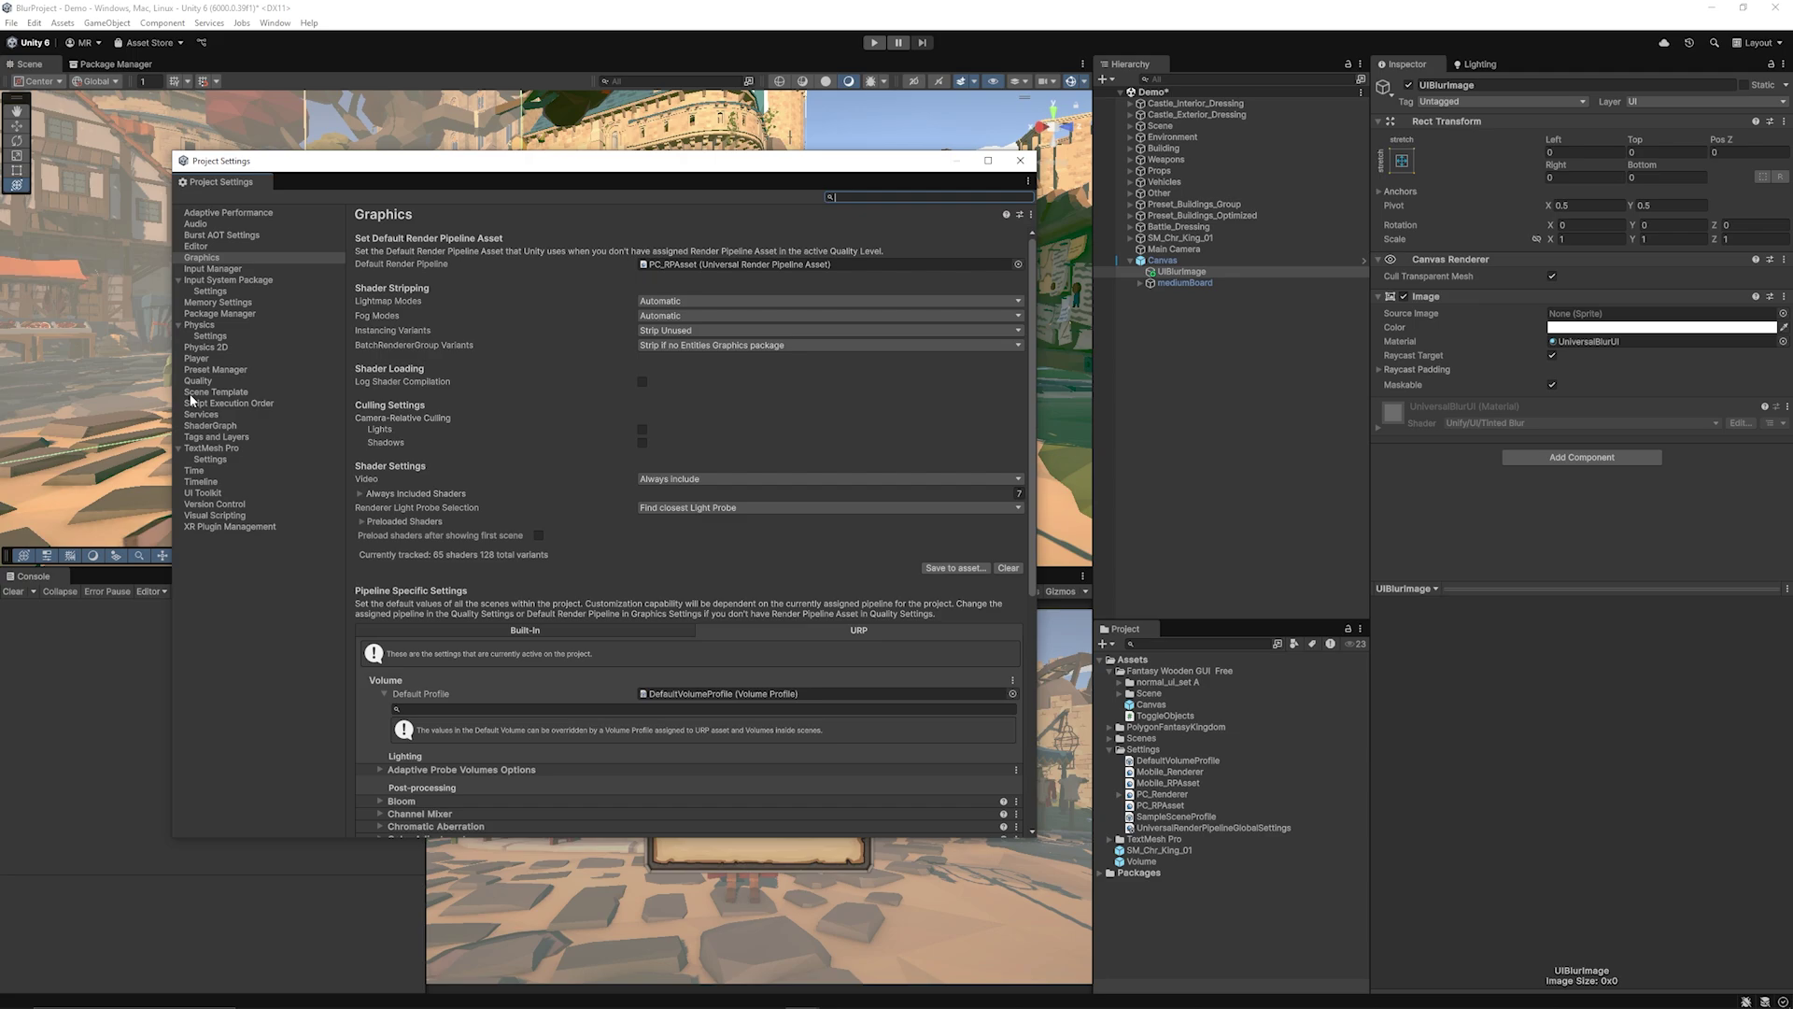
click(701, 265)
click(1020, 159)
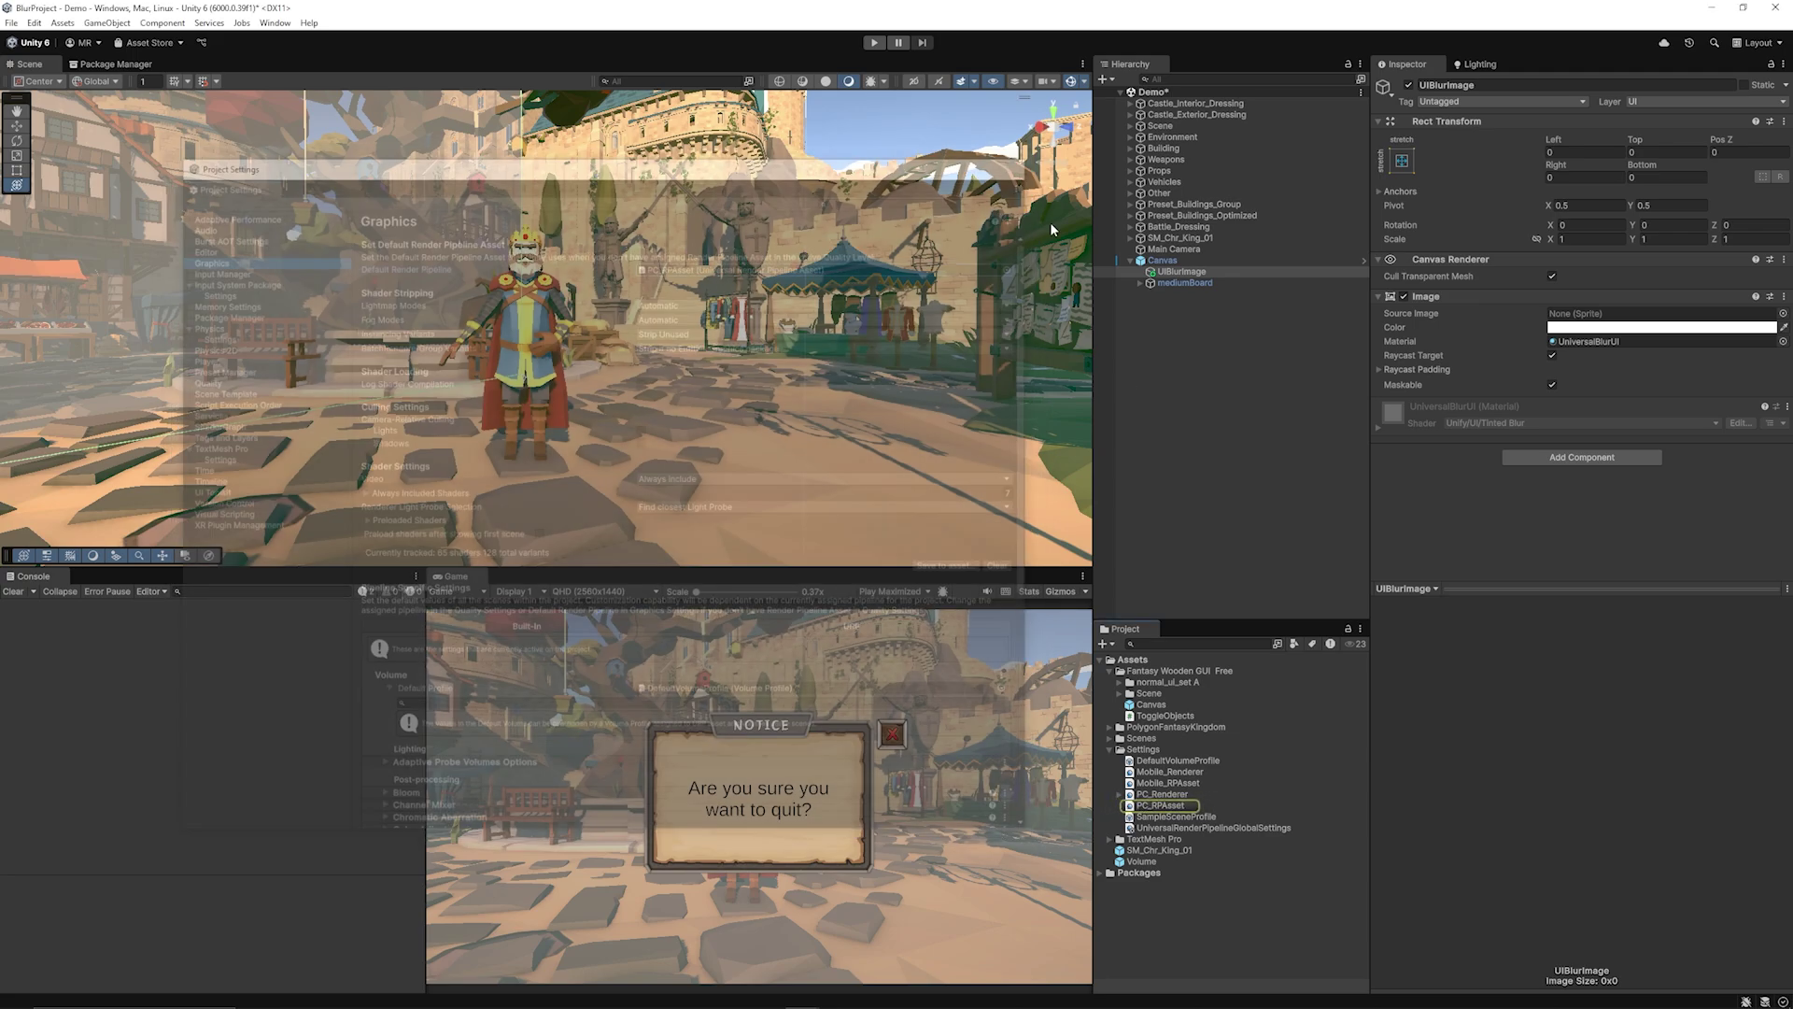
click(1167, 807)
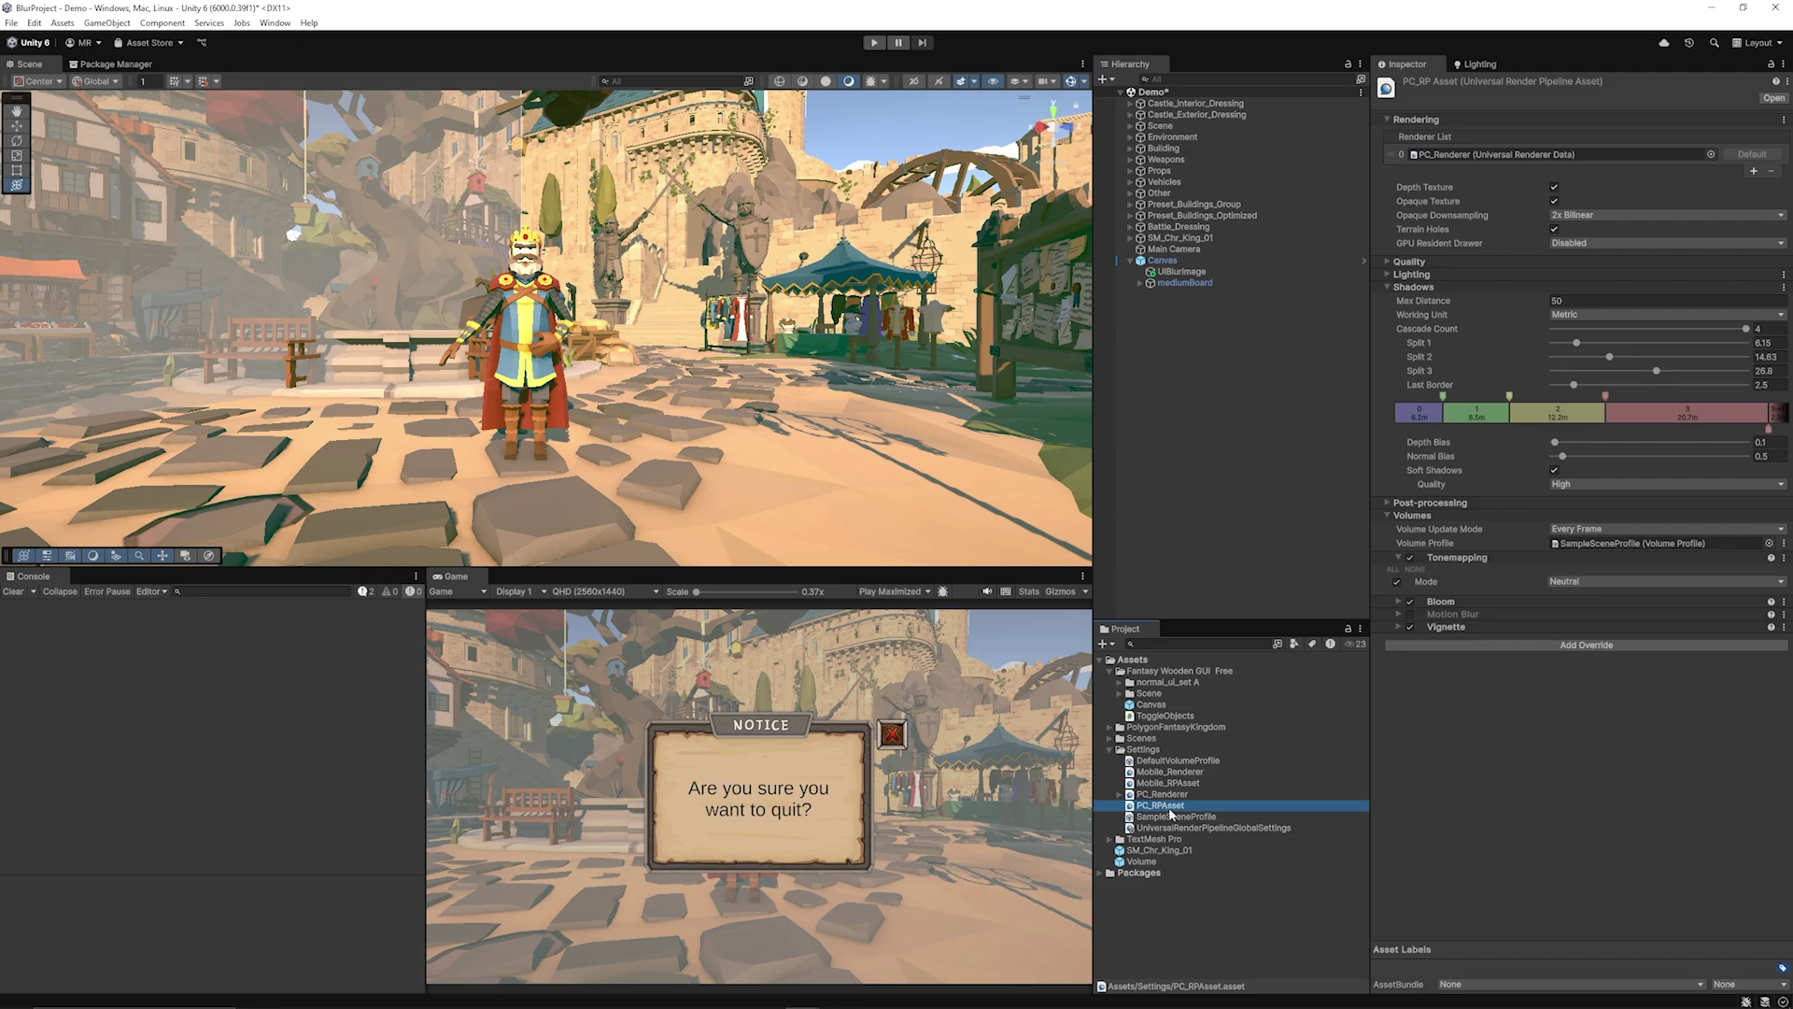
click(1473, 153)
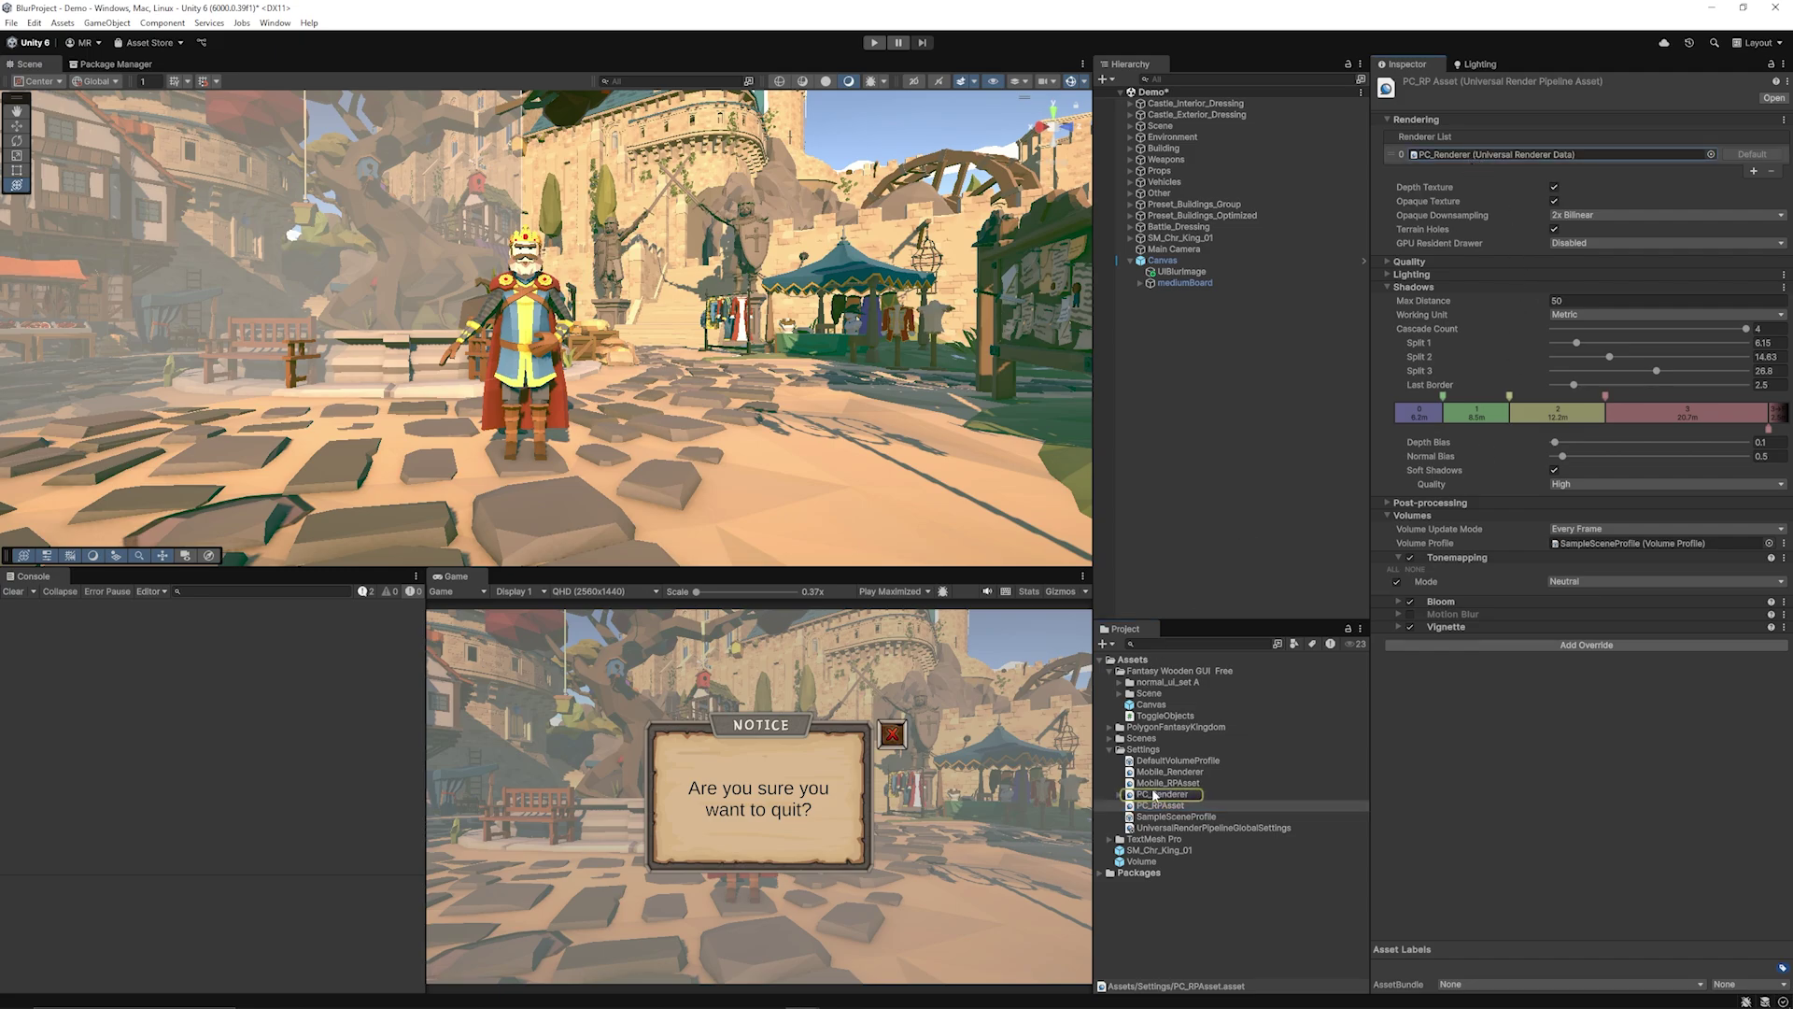
click(1158, 795)
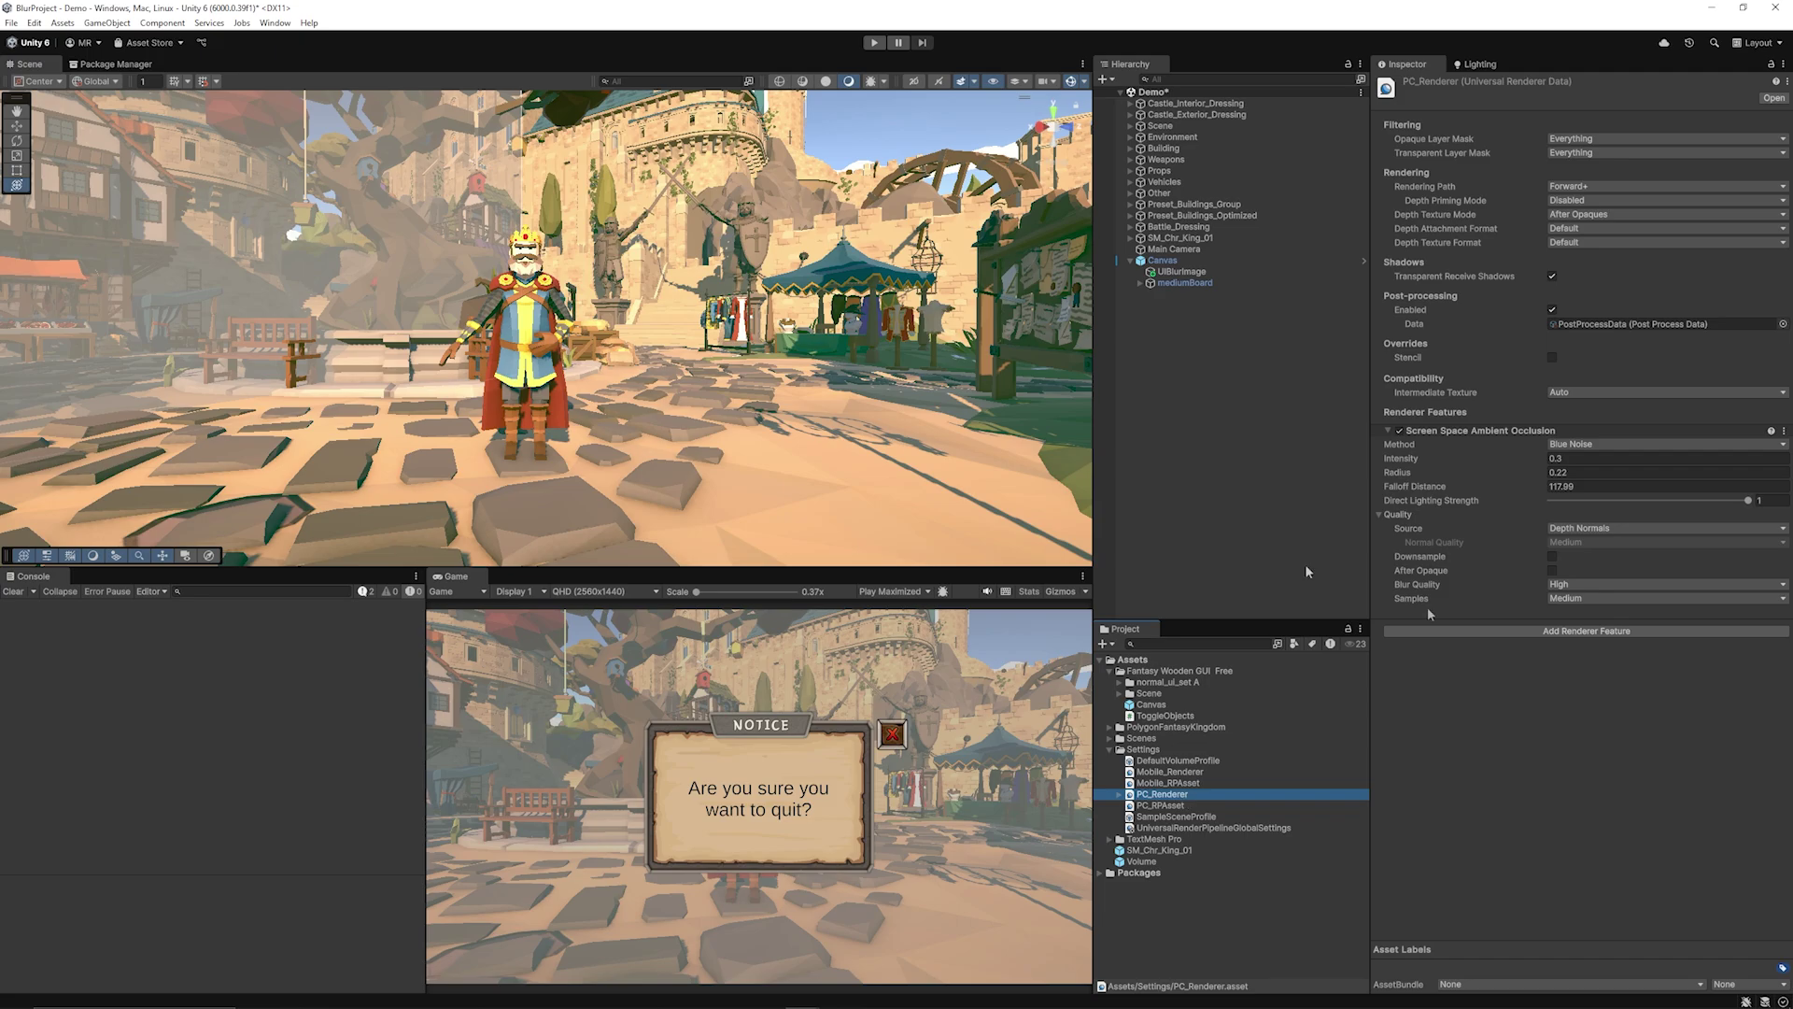
Step: Add a Universal Blur Feature to PC_Renderer and expand its settings
click(1565, 635)
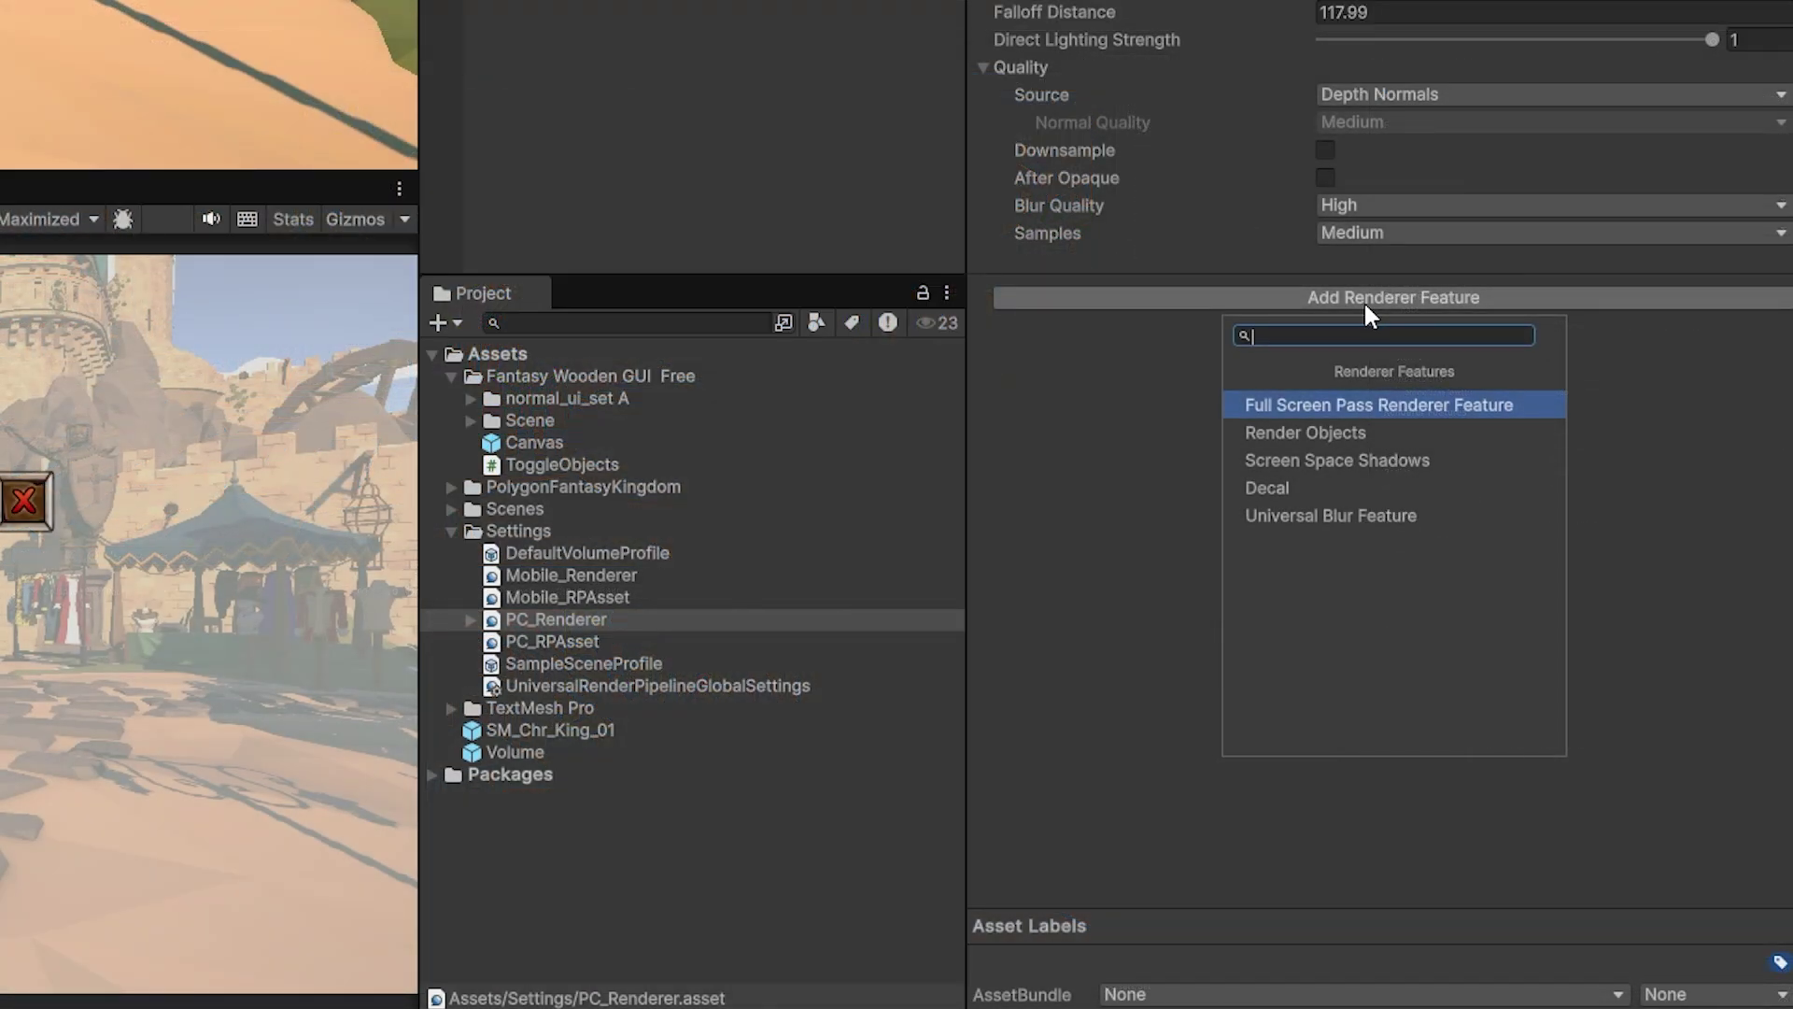
click(1383, 519)
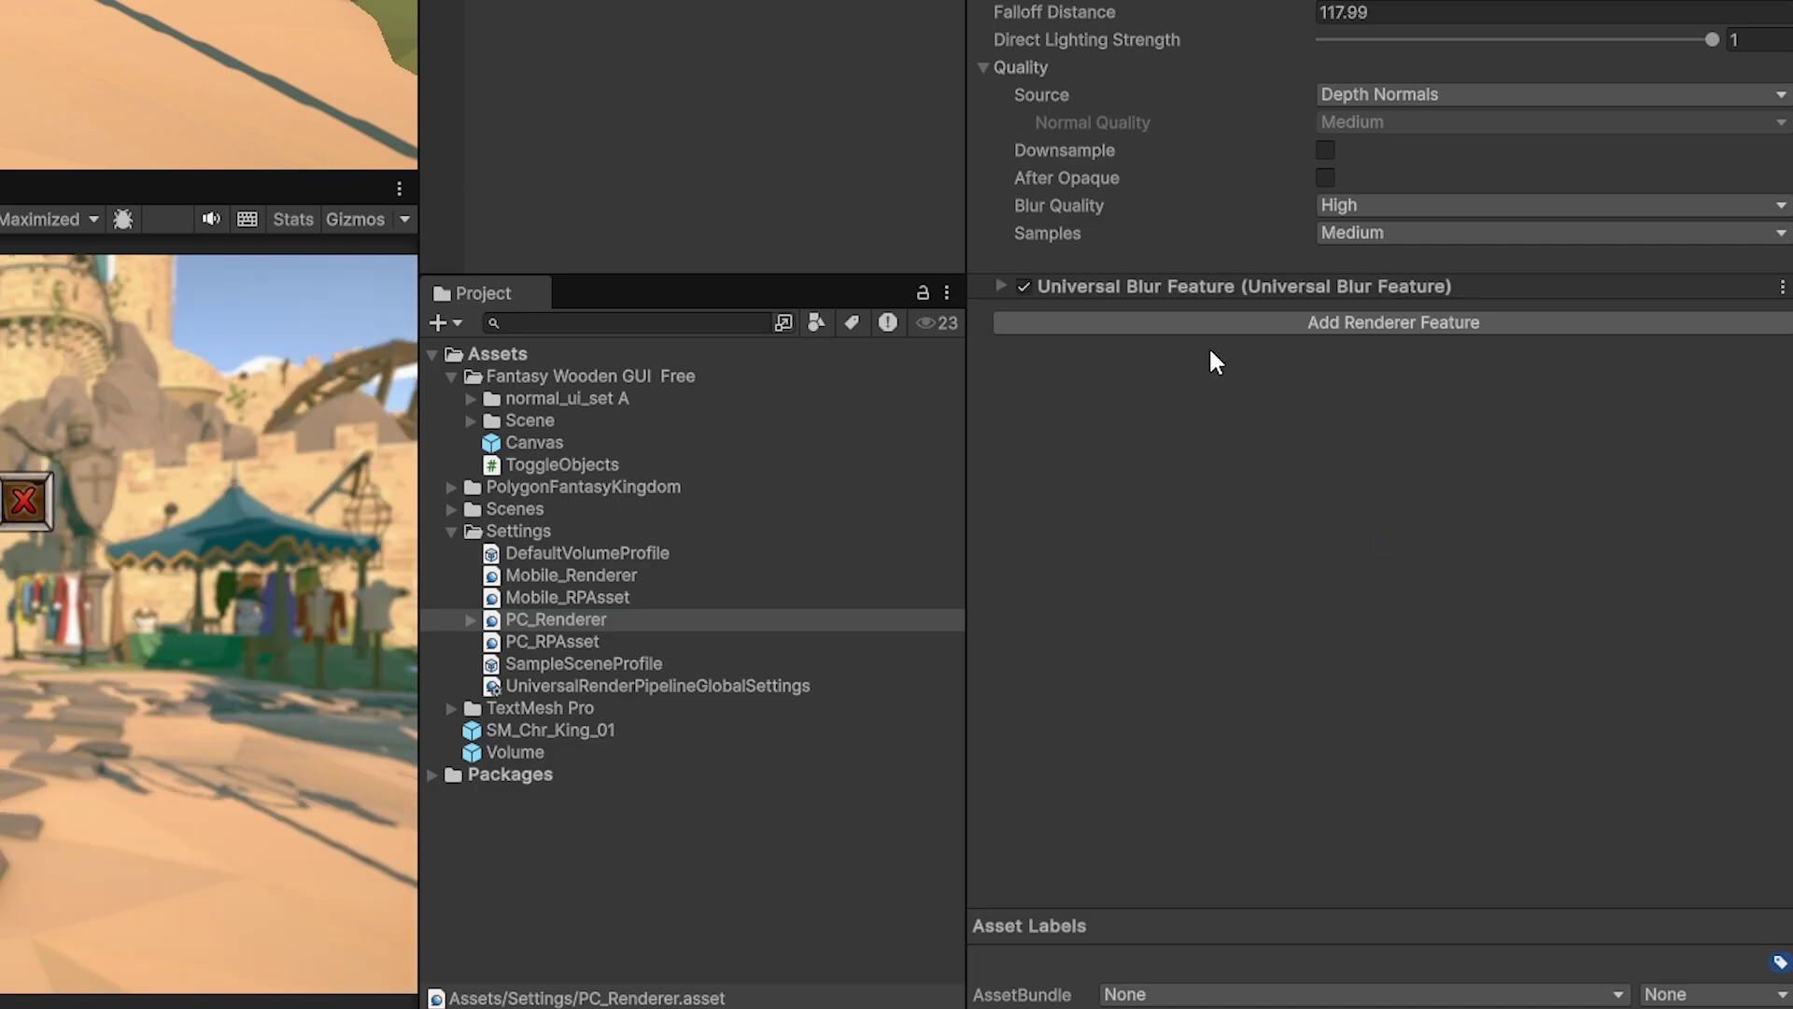
click(1167, 286)
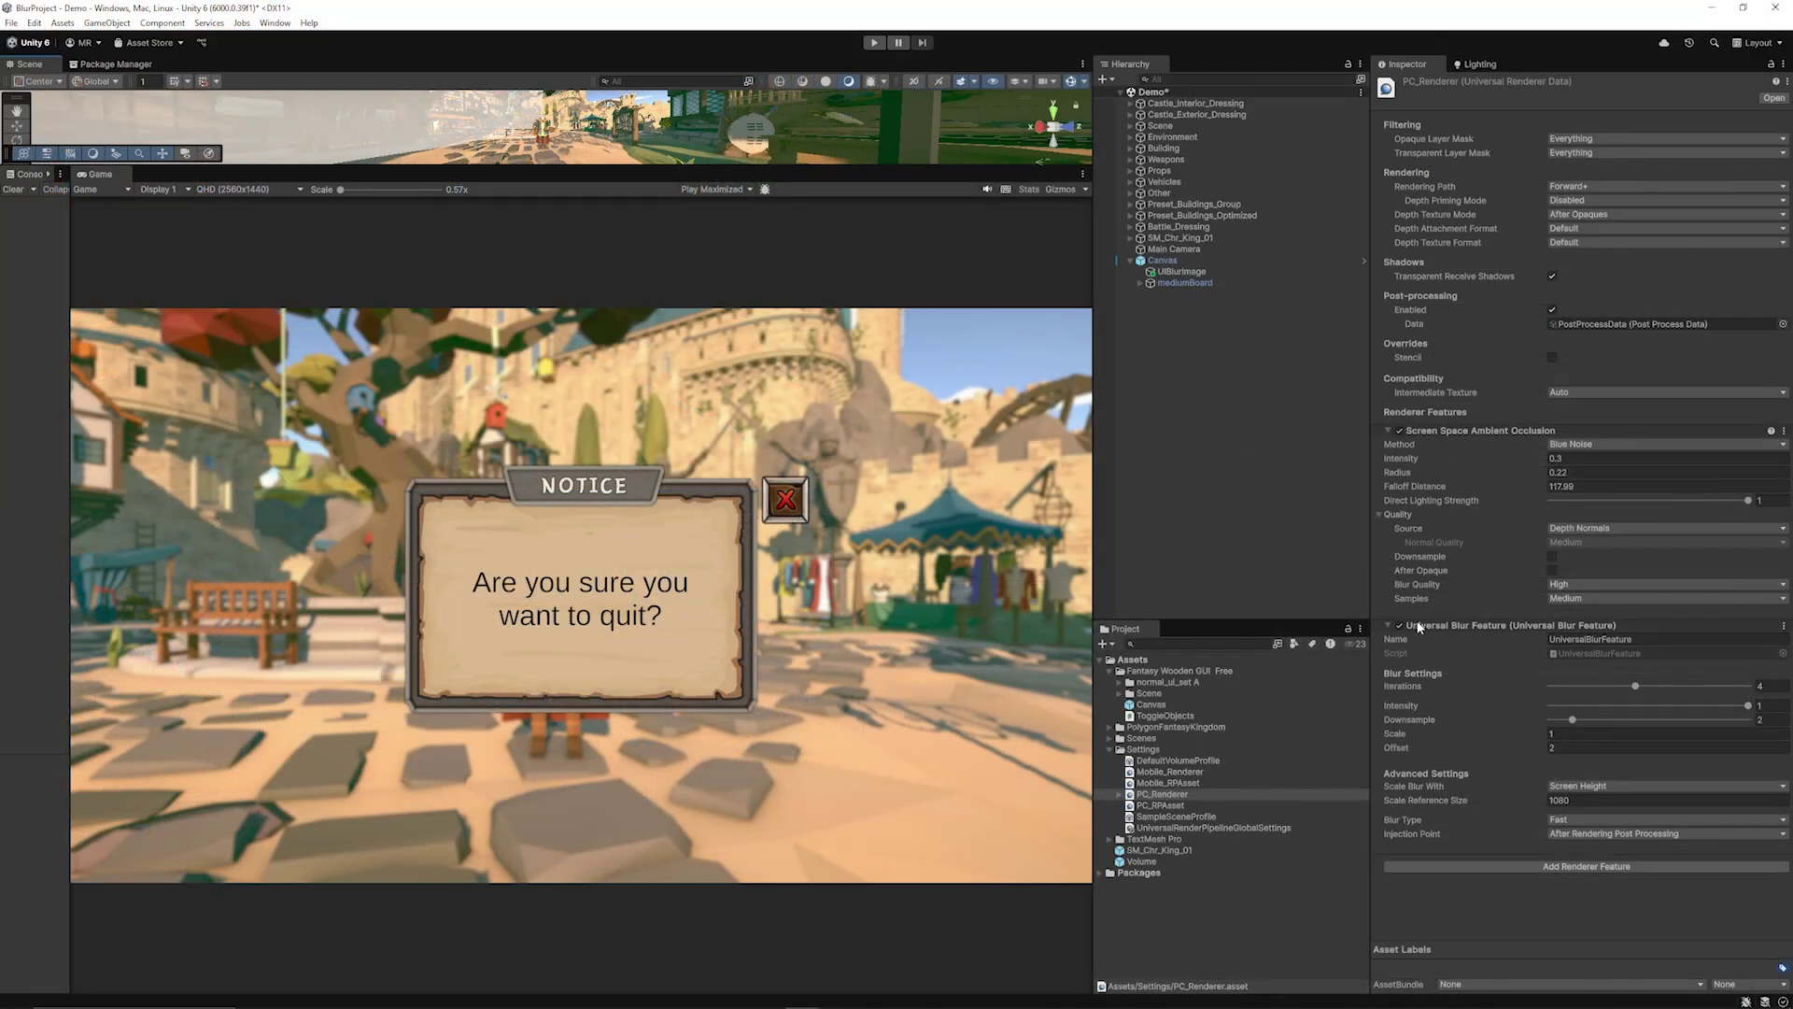
Step: Toggle the Universal Blur Feature off and on to compare blurred and sharp views
click(1236, 567)
click(1399, 624)
click(1399, 623)
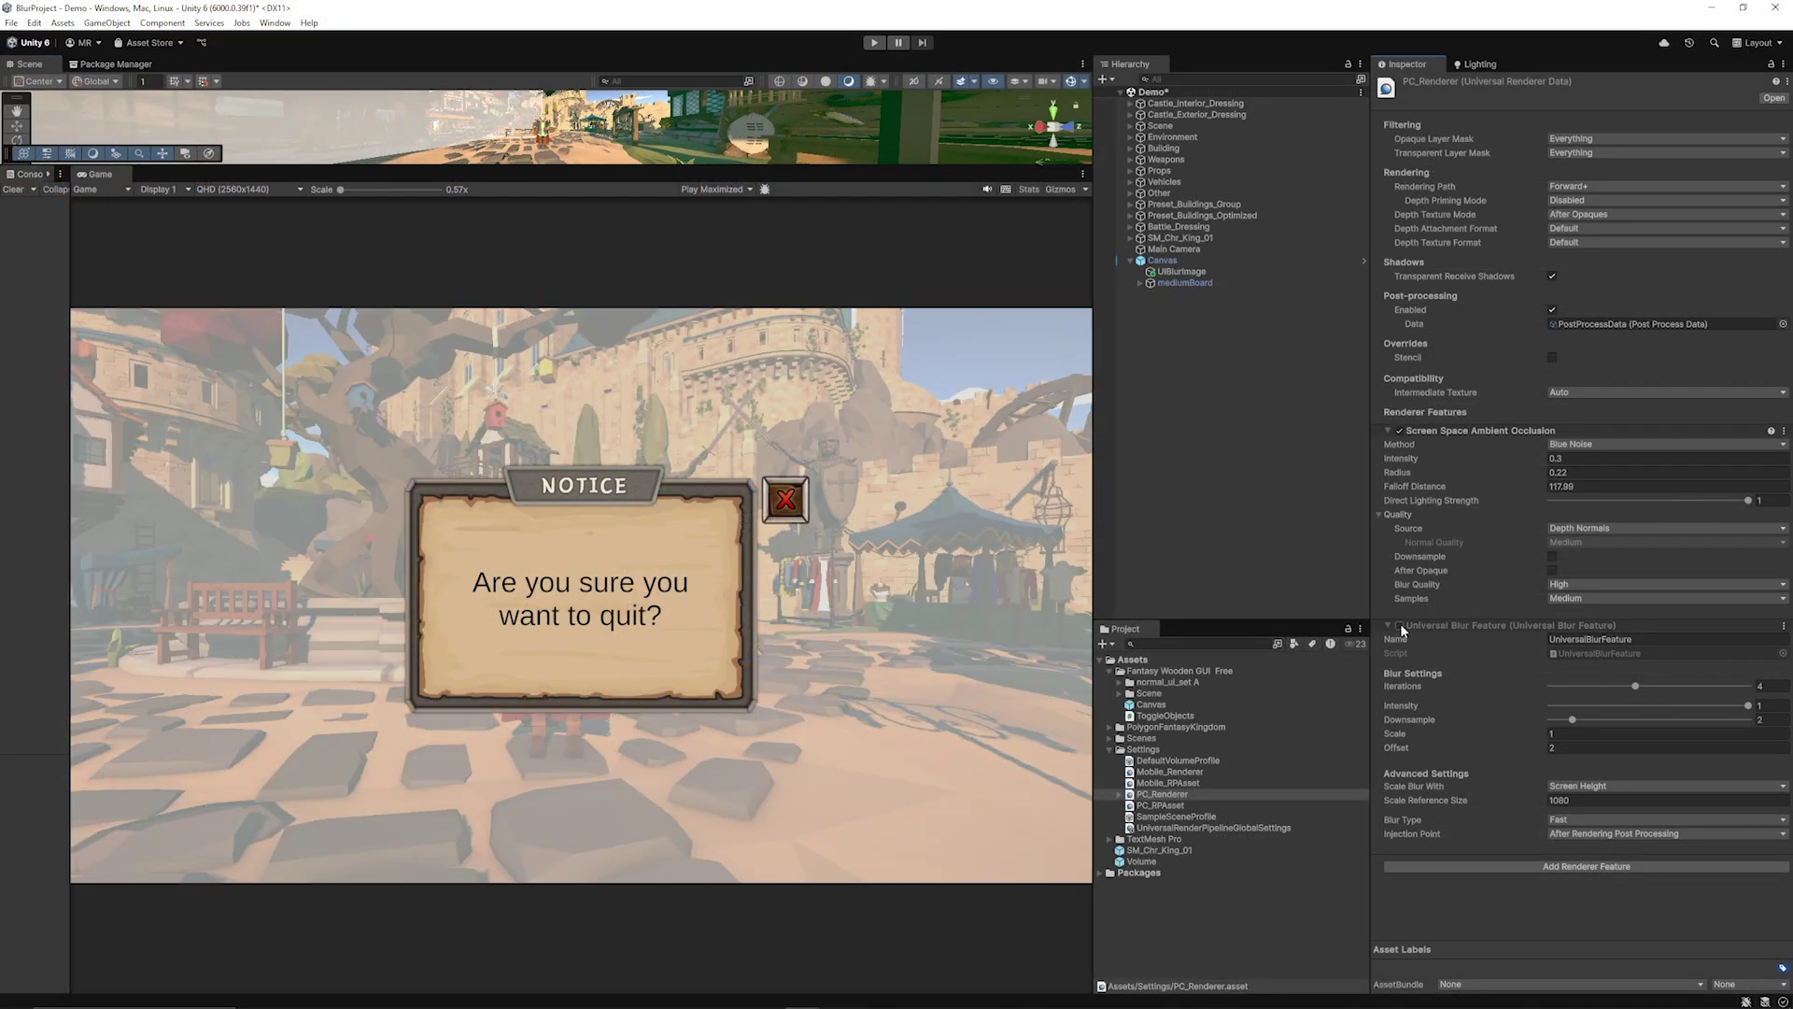
click(1399, 623)
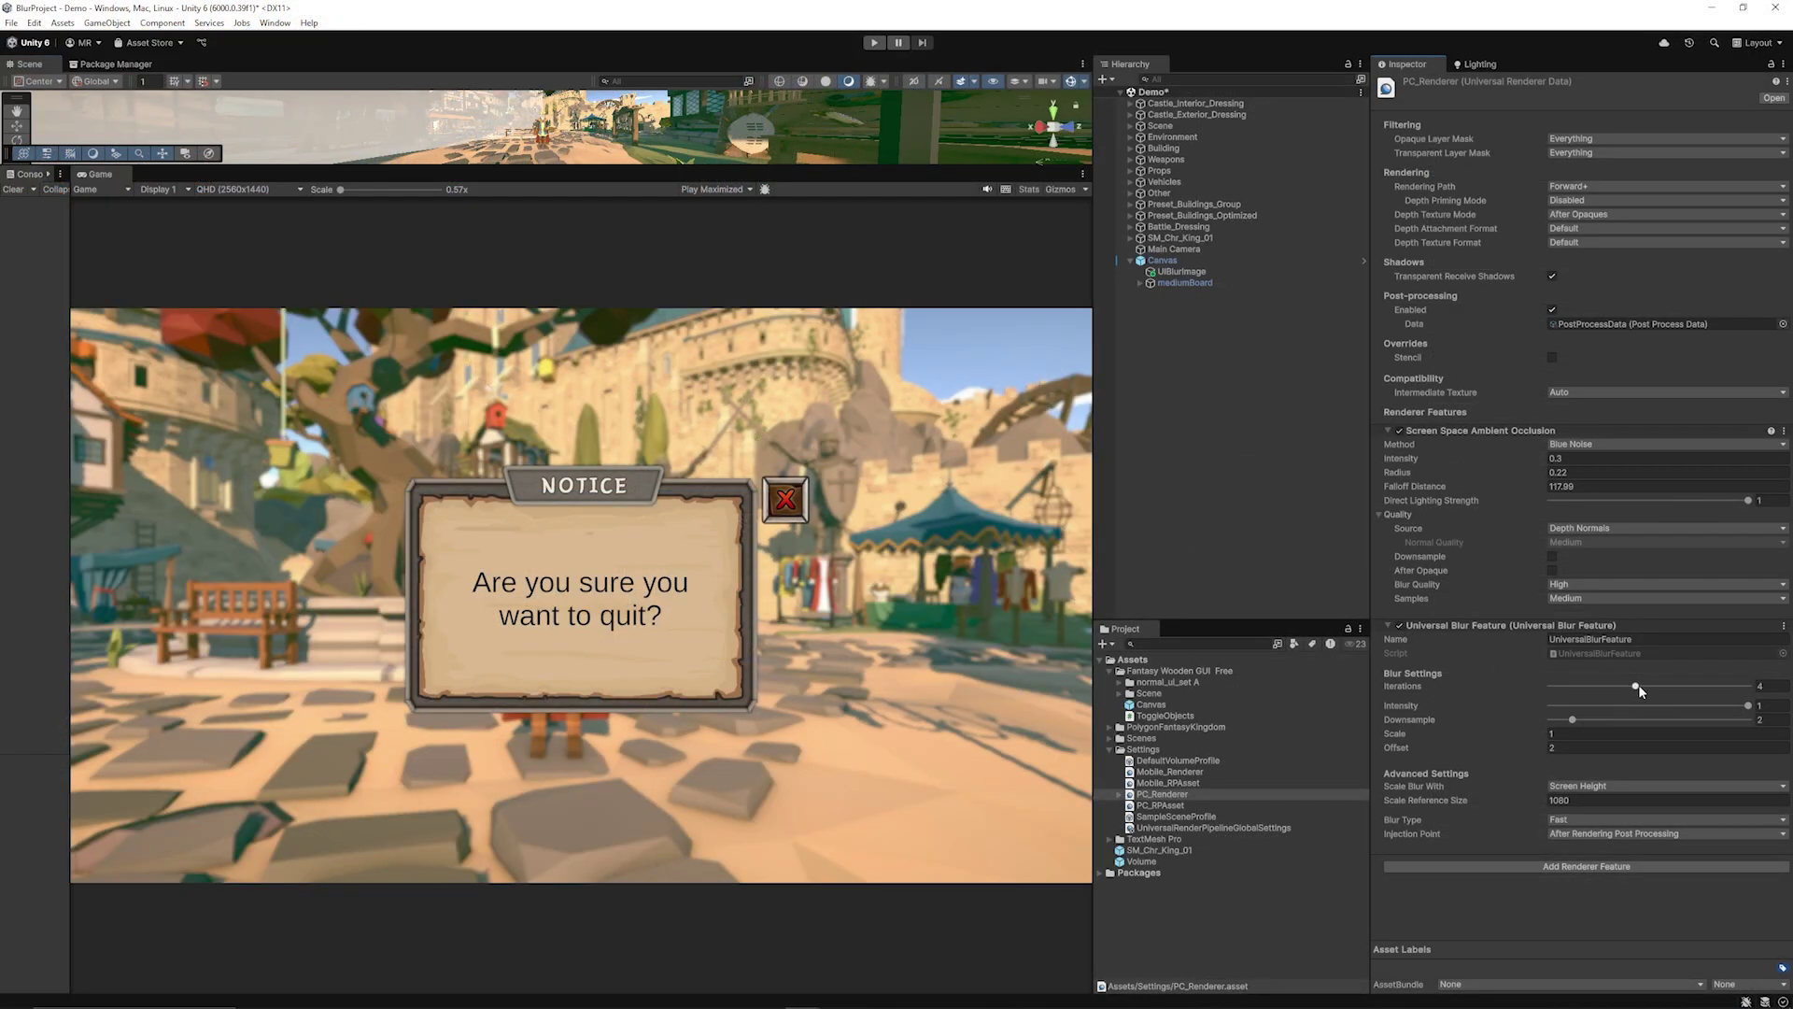
Step: Raise the blur Iterations, revert a trial Intensity change, and keep Blur Type on Fast
drag(1635, 685, 1775, 688)
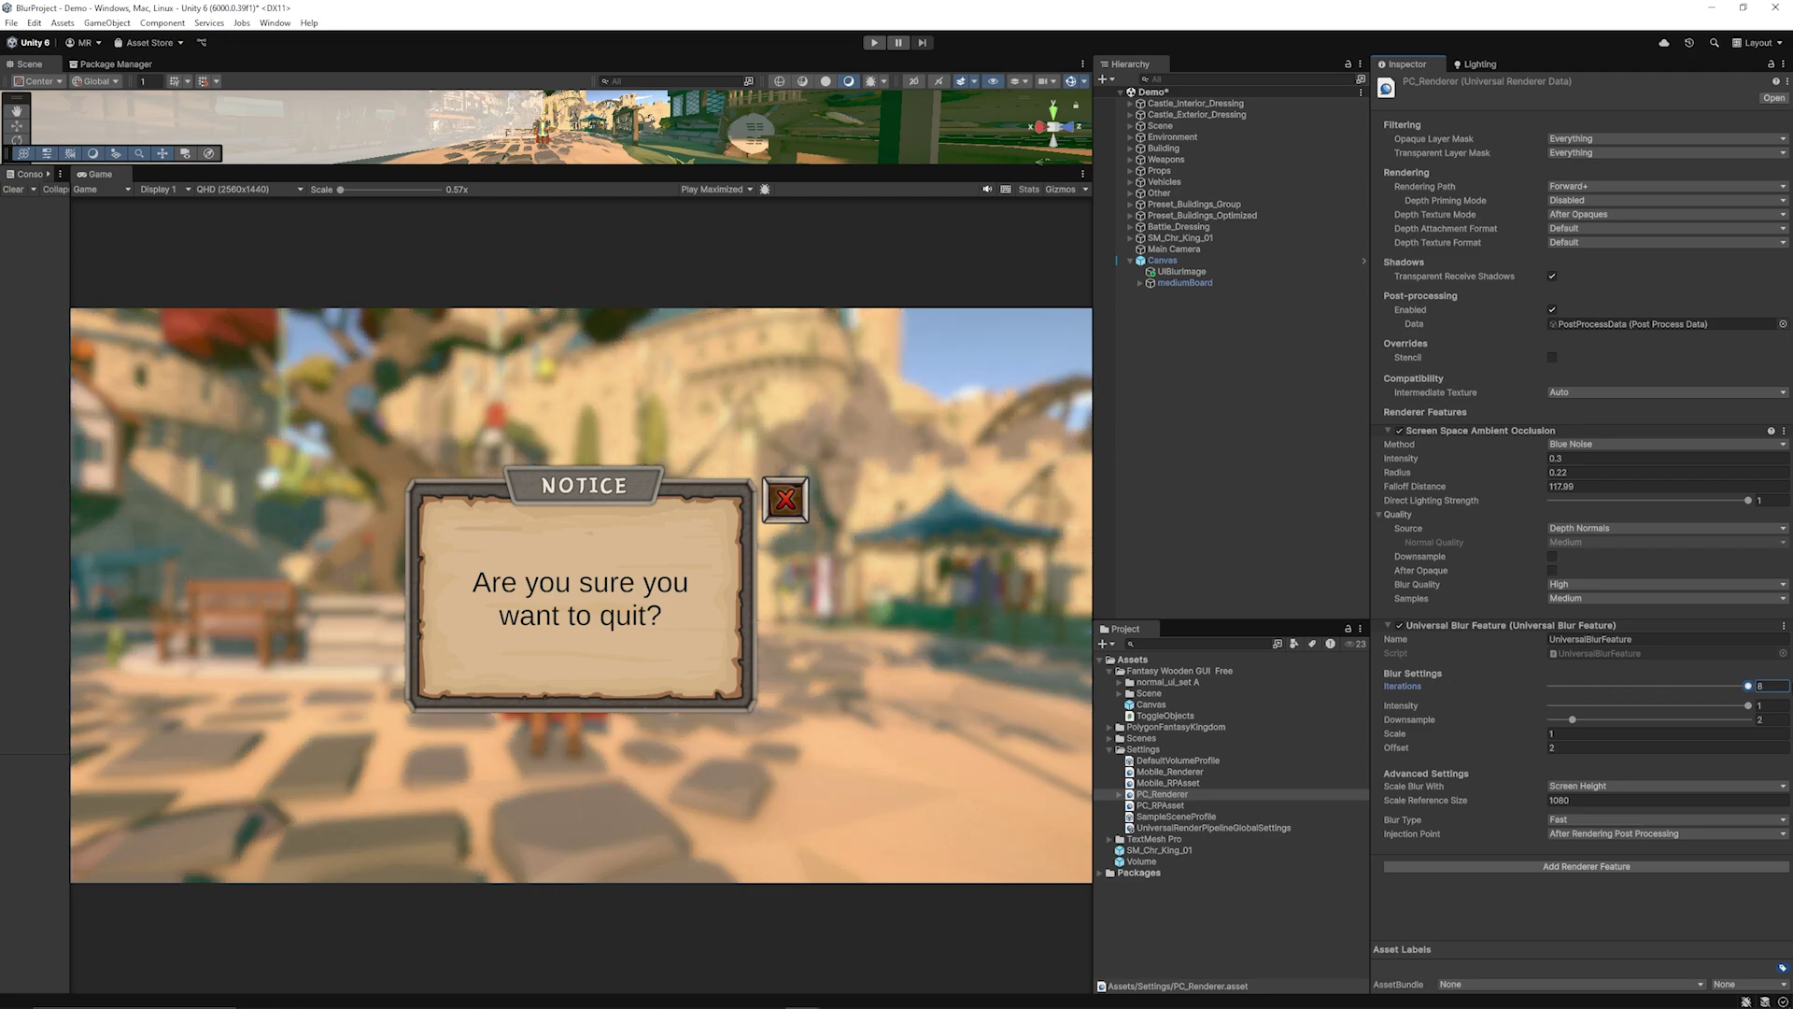
drag(1747, 705, 1581, 728)
key(ctrl+z)
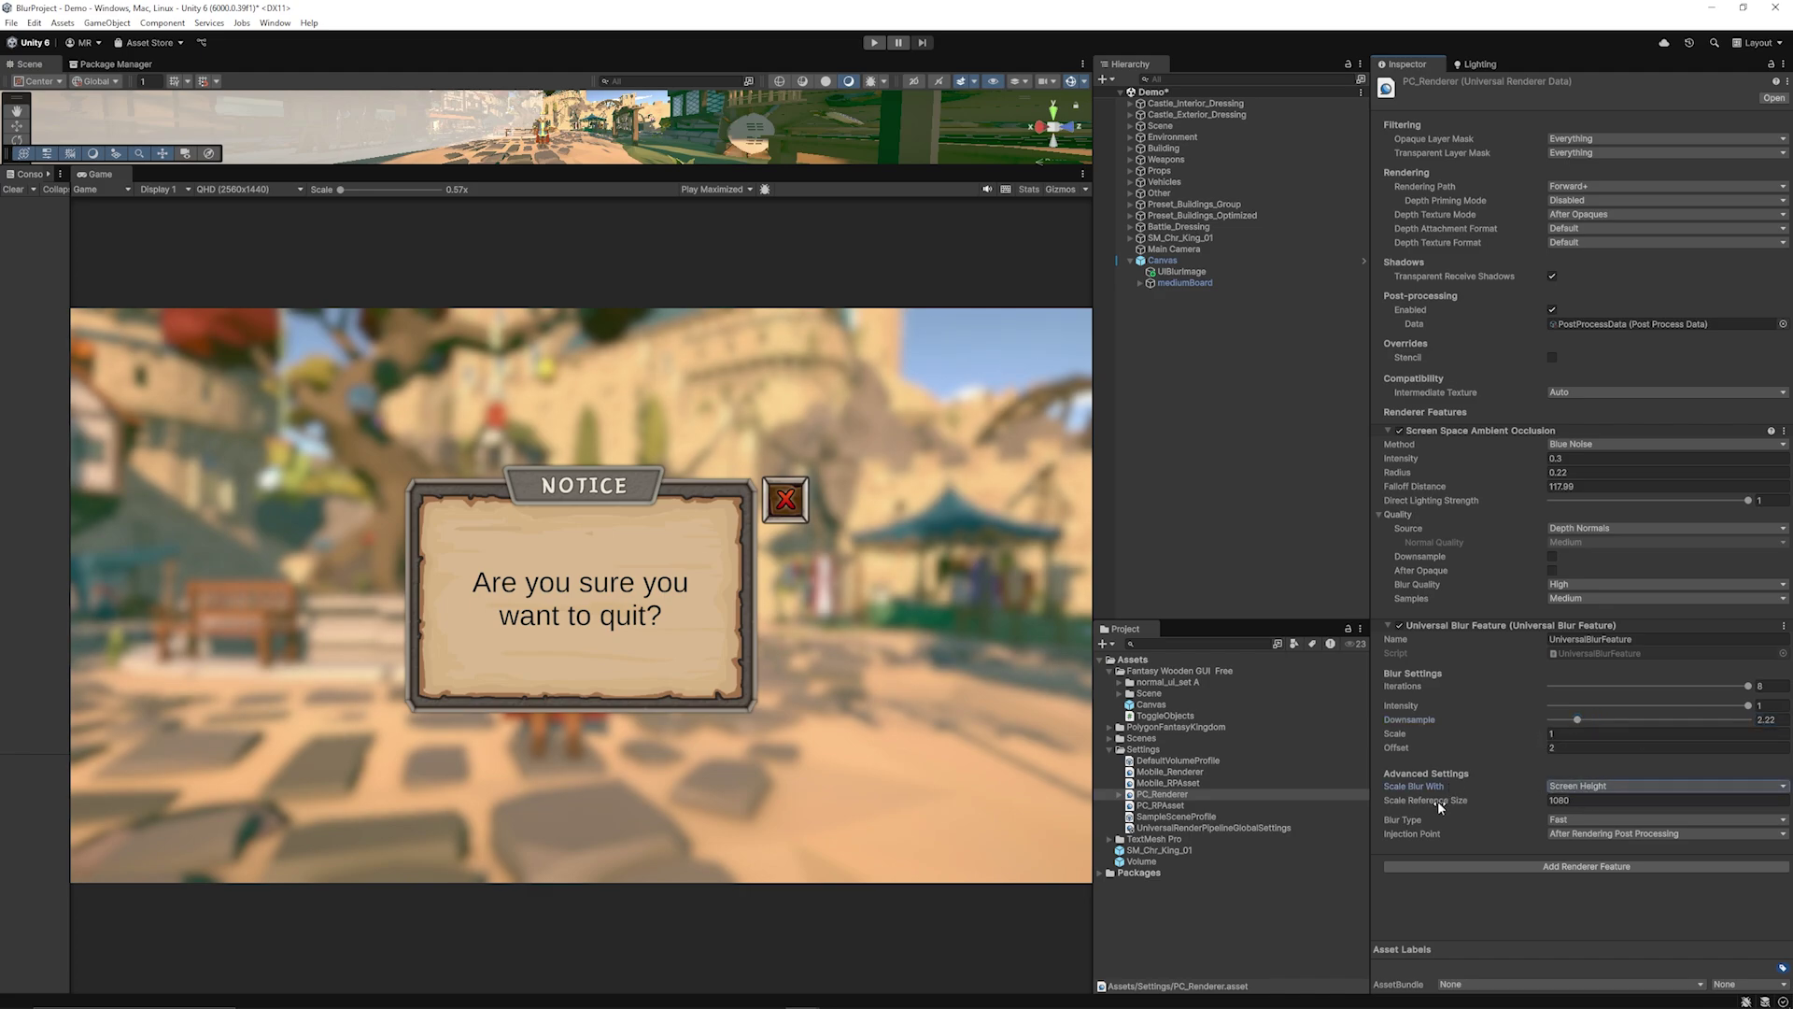
click(1558, 820)
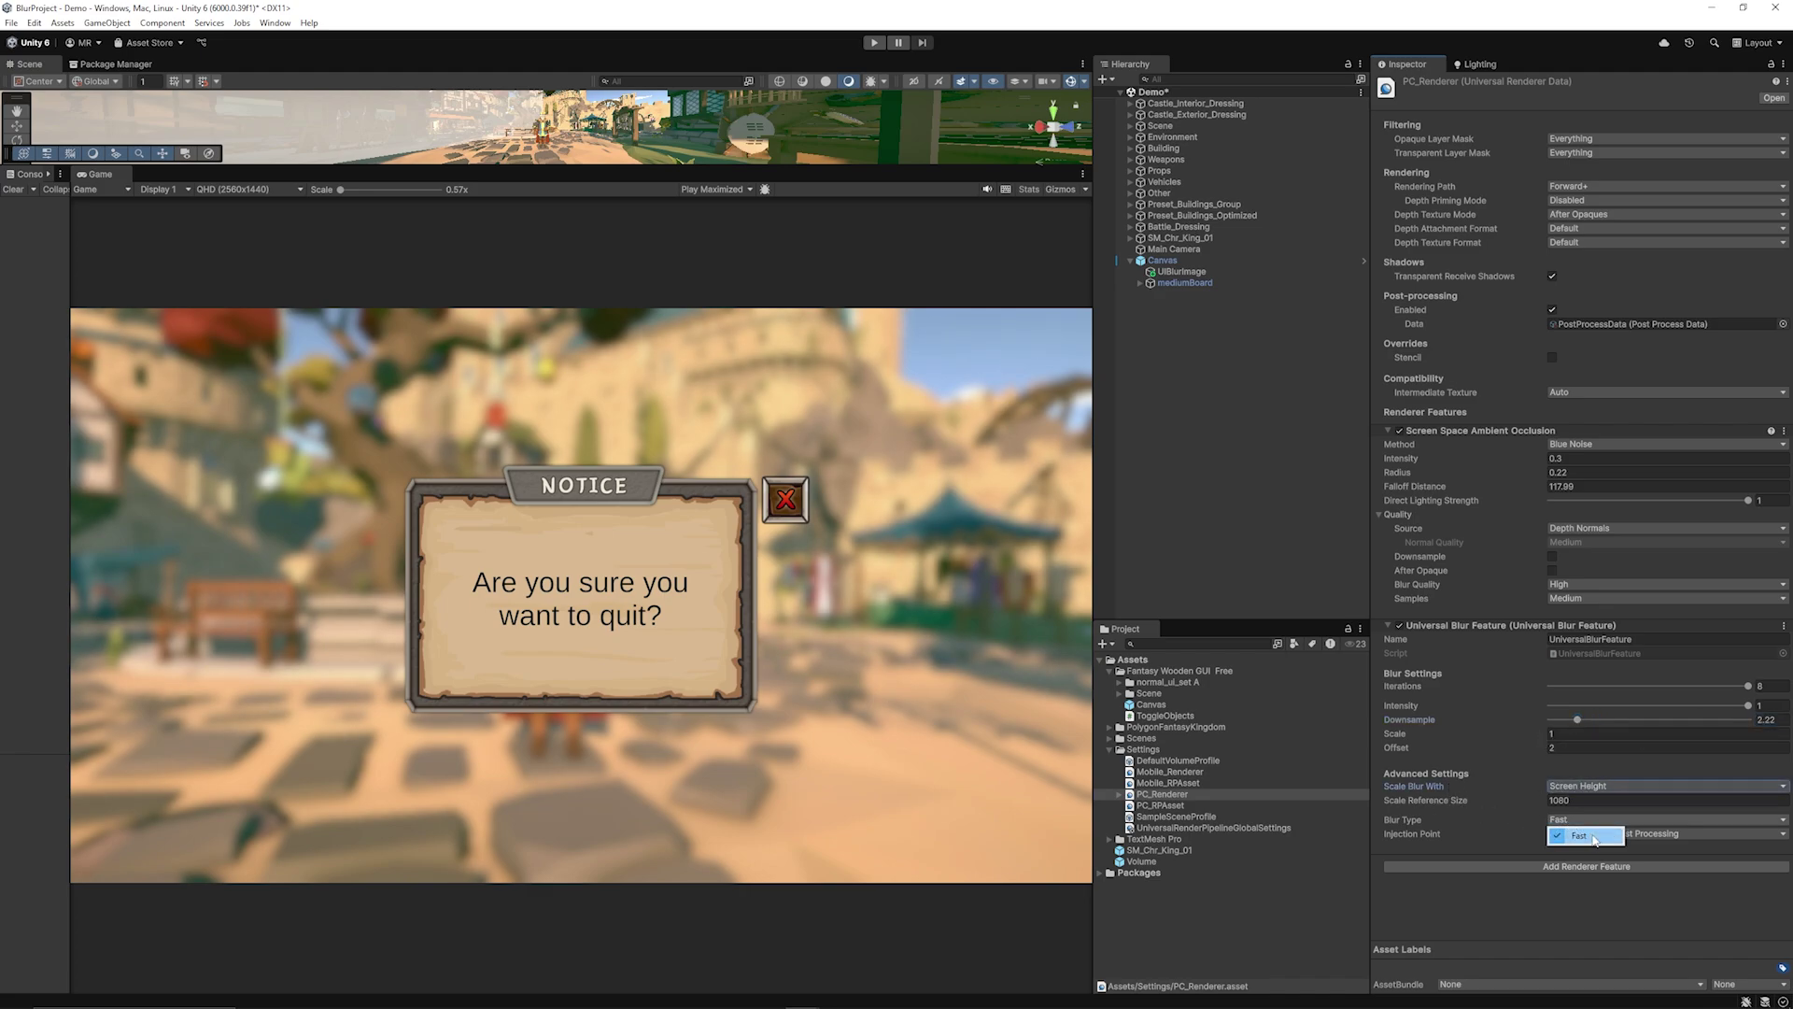
click(1457, 819)
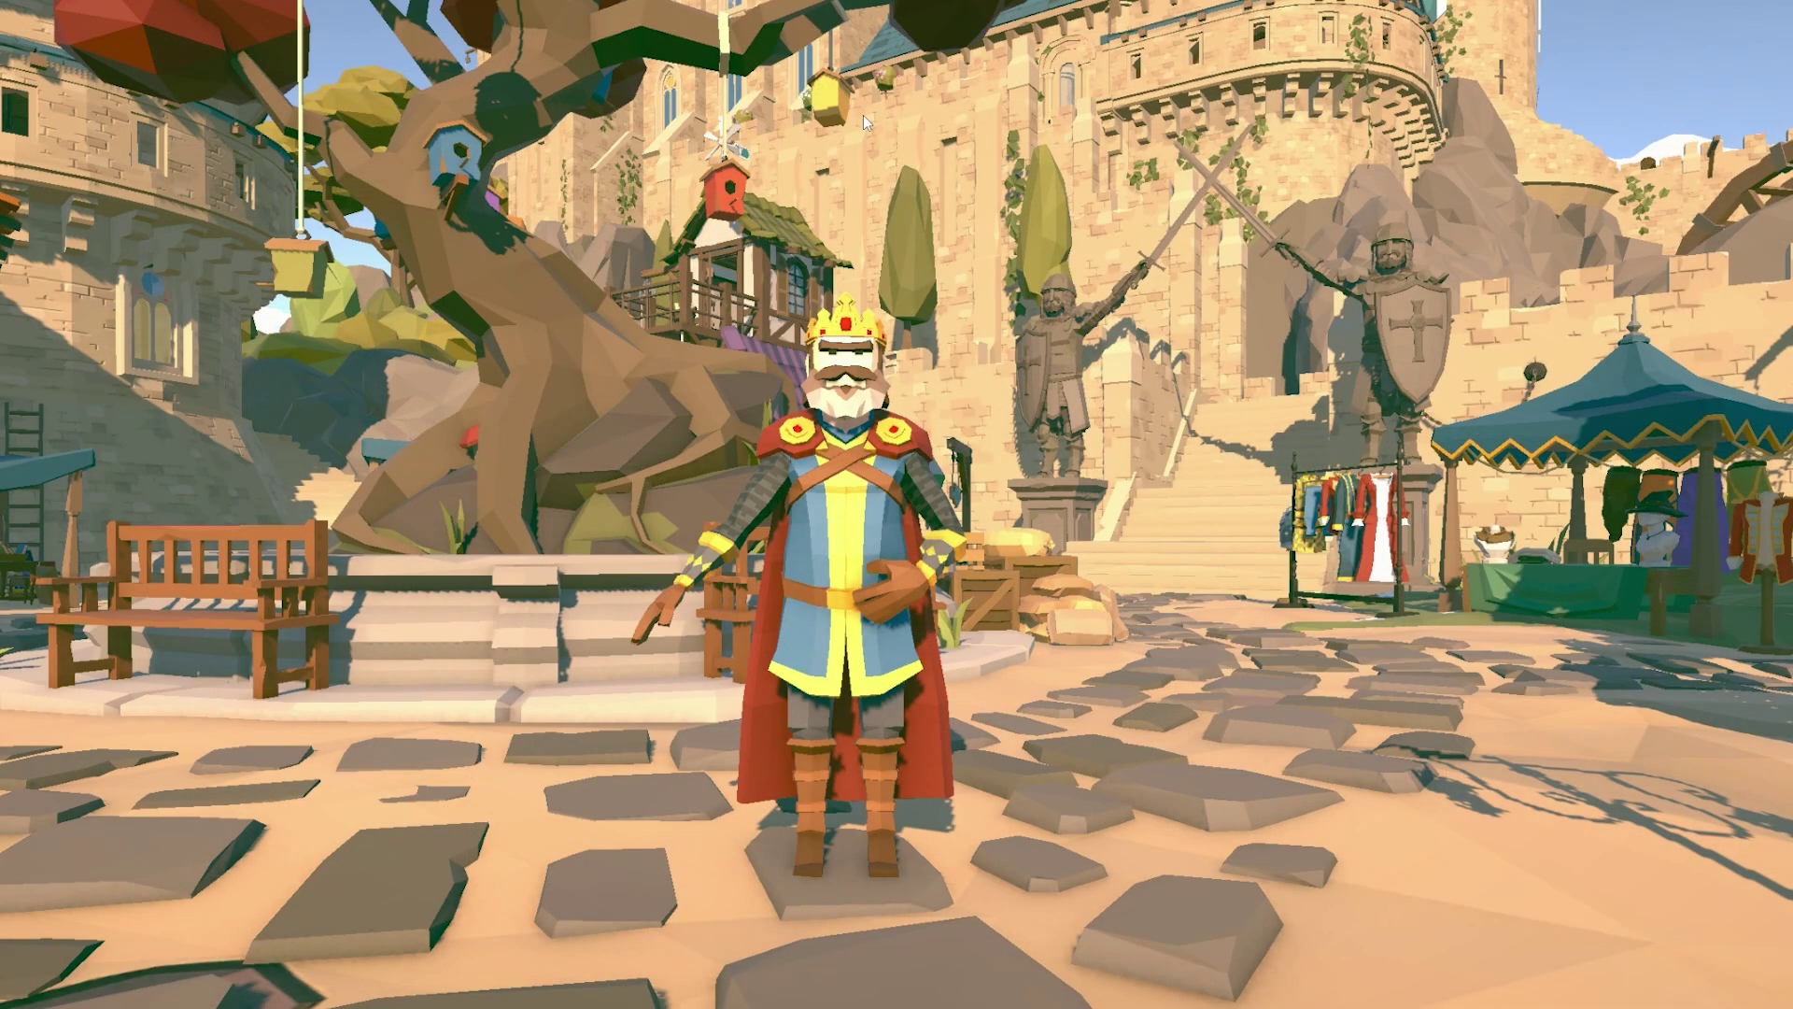
Step: In Play mode, press Escape to show, hide and reshow the Notice quit panel over the blurred courtyard
key(Escape)
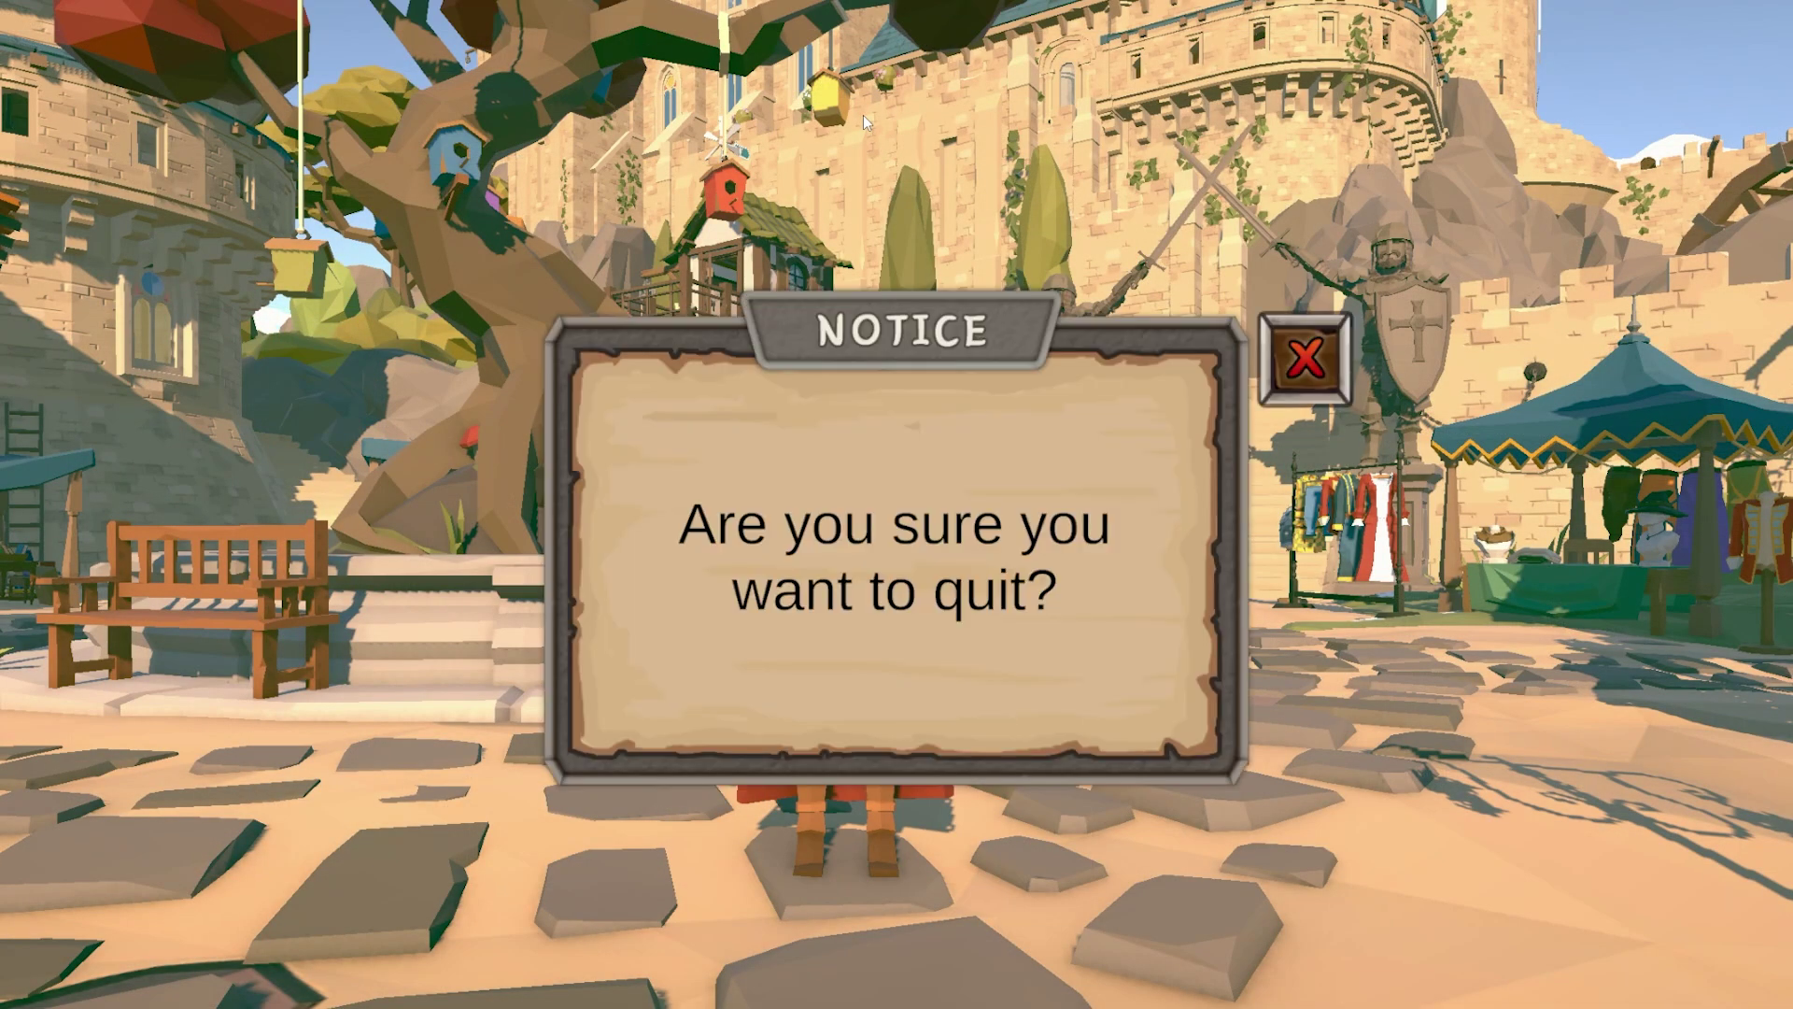
key(Escape)
key(Escape)
key(Escape)
key(Escape)
key(Escape)
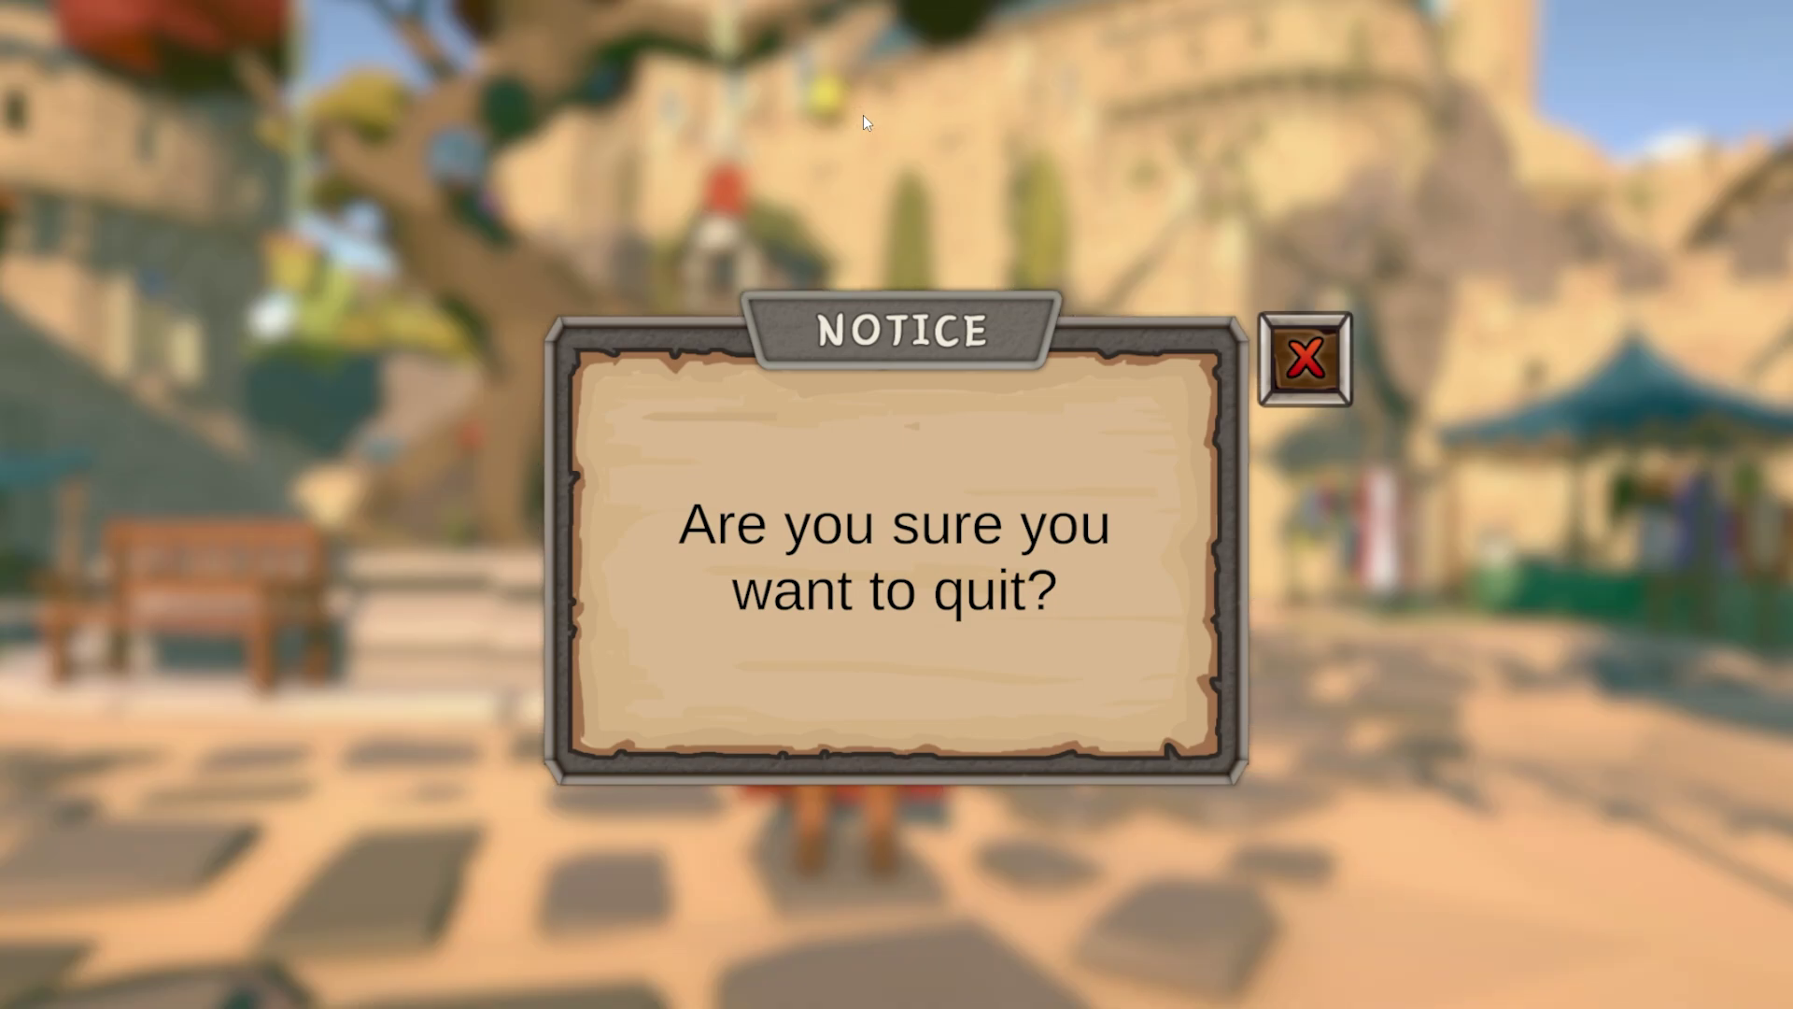
key(Escape)
key(Escape)
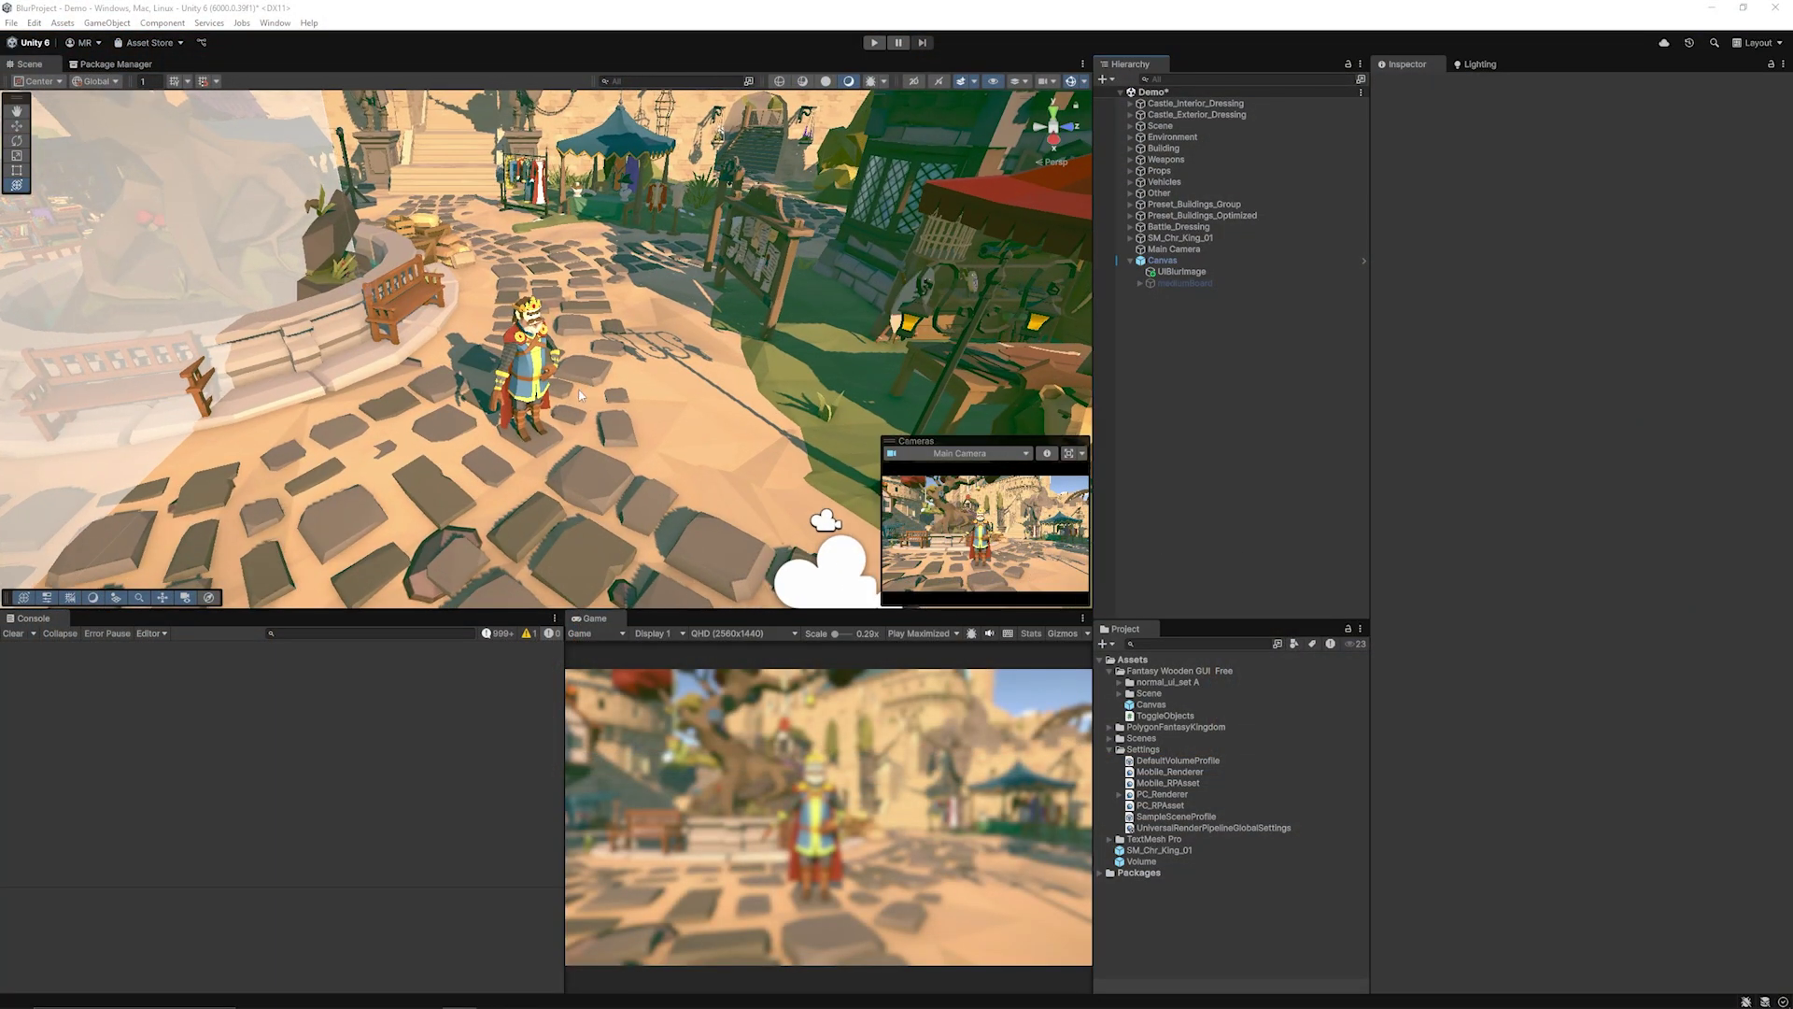
Step: Select the Canvas and switch its Render Mode to Screen Space - Camera
right_drag(580, 395, 563, 460)
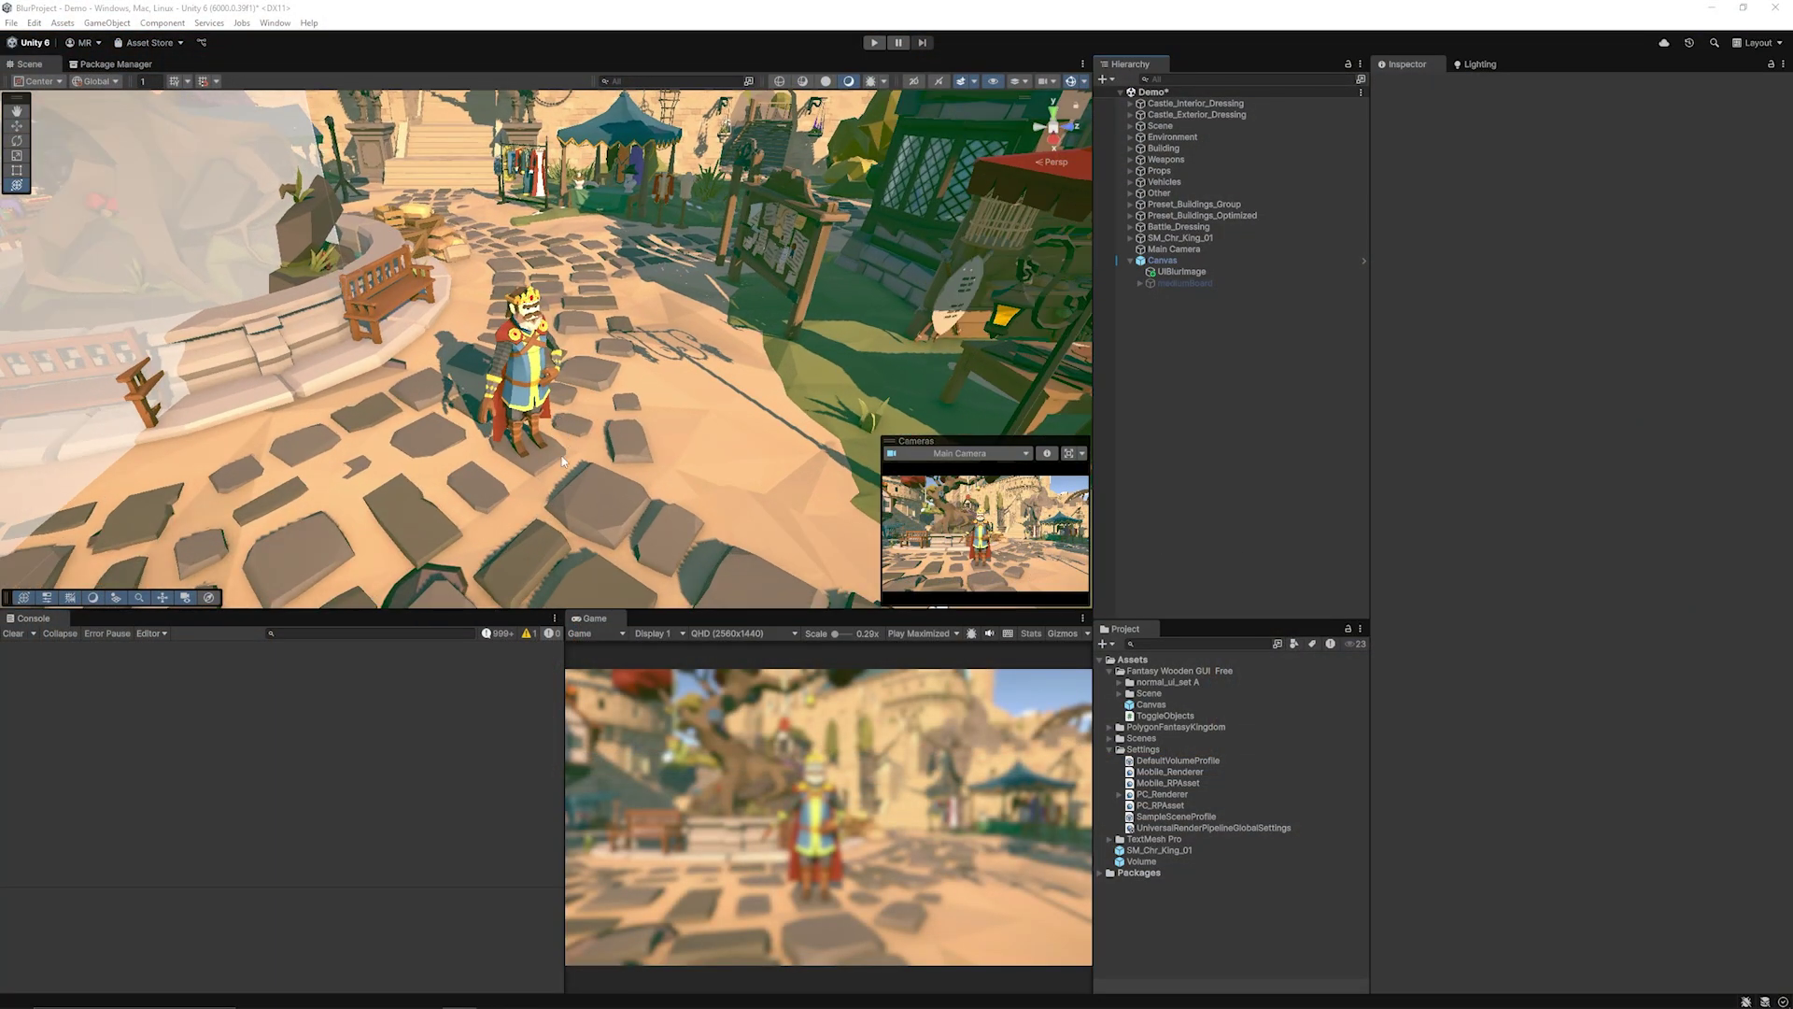
right_drag(562, 399, 585, 437)
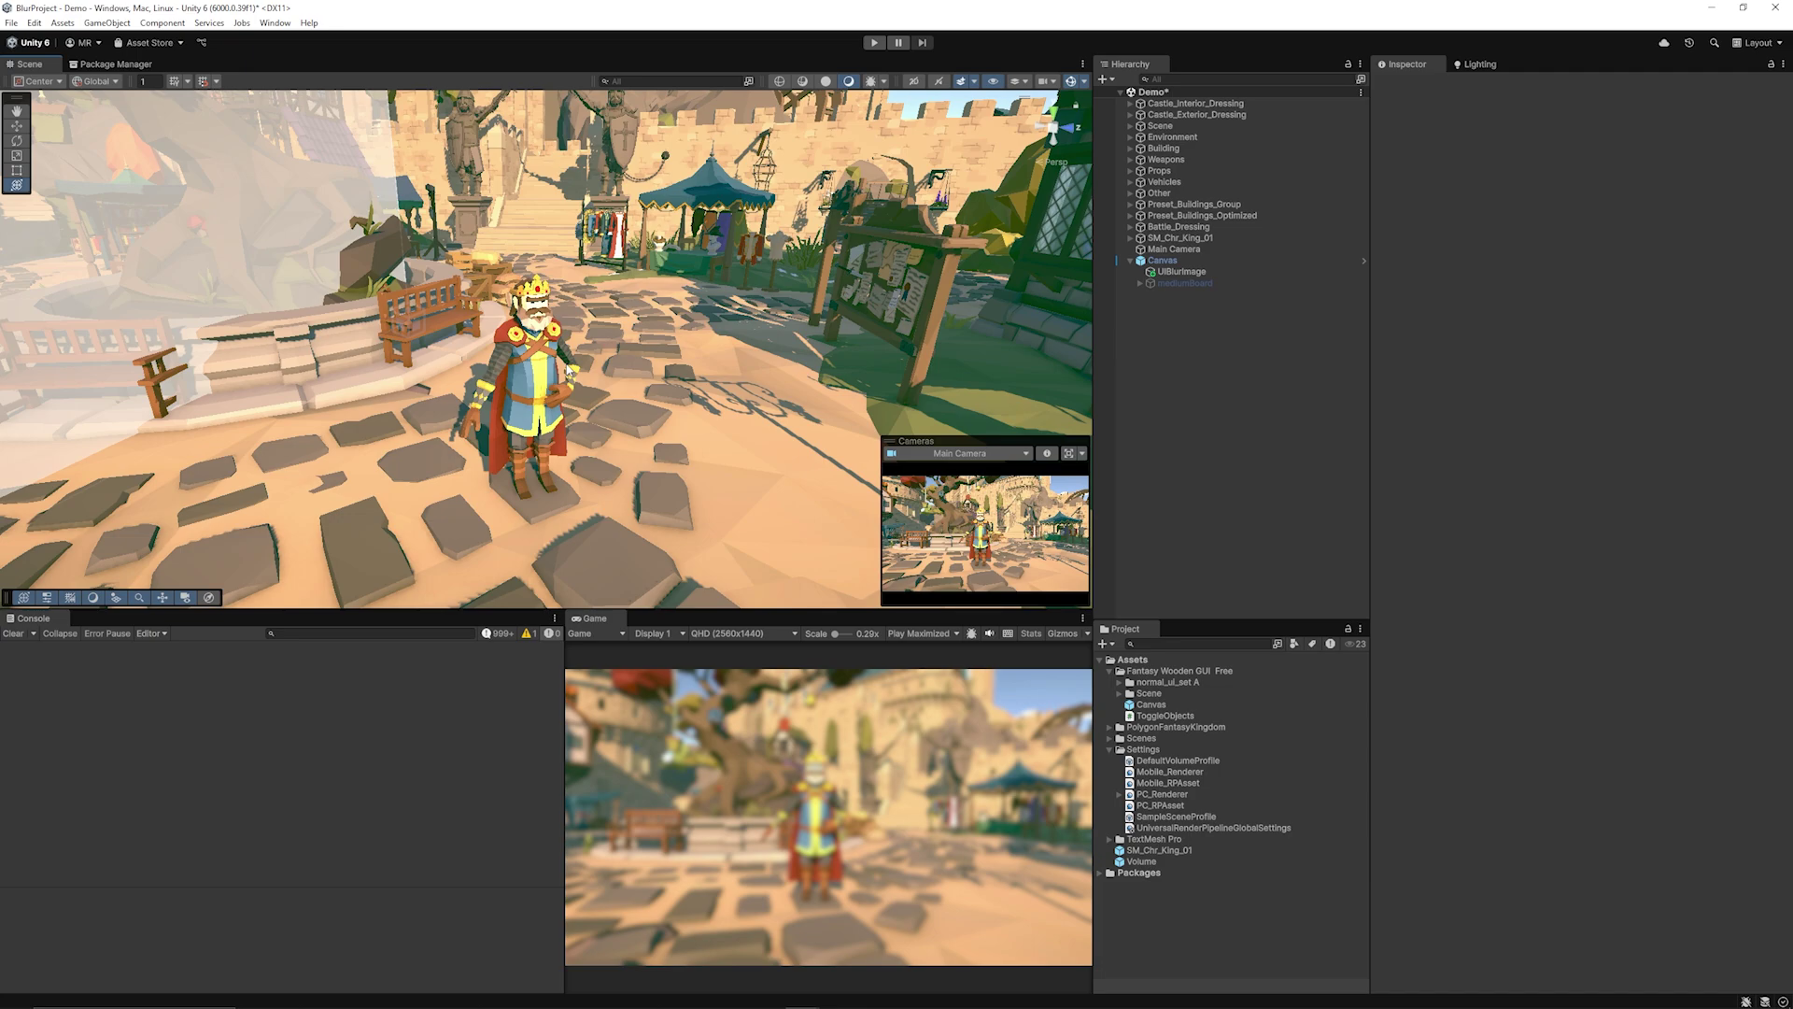
scroll(567, 369, up, 2)
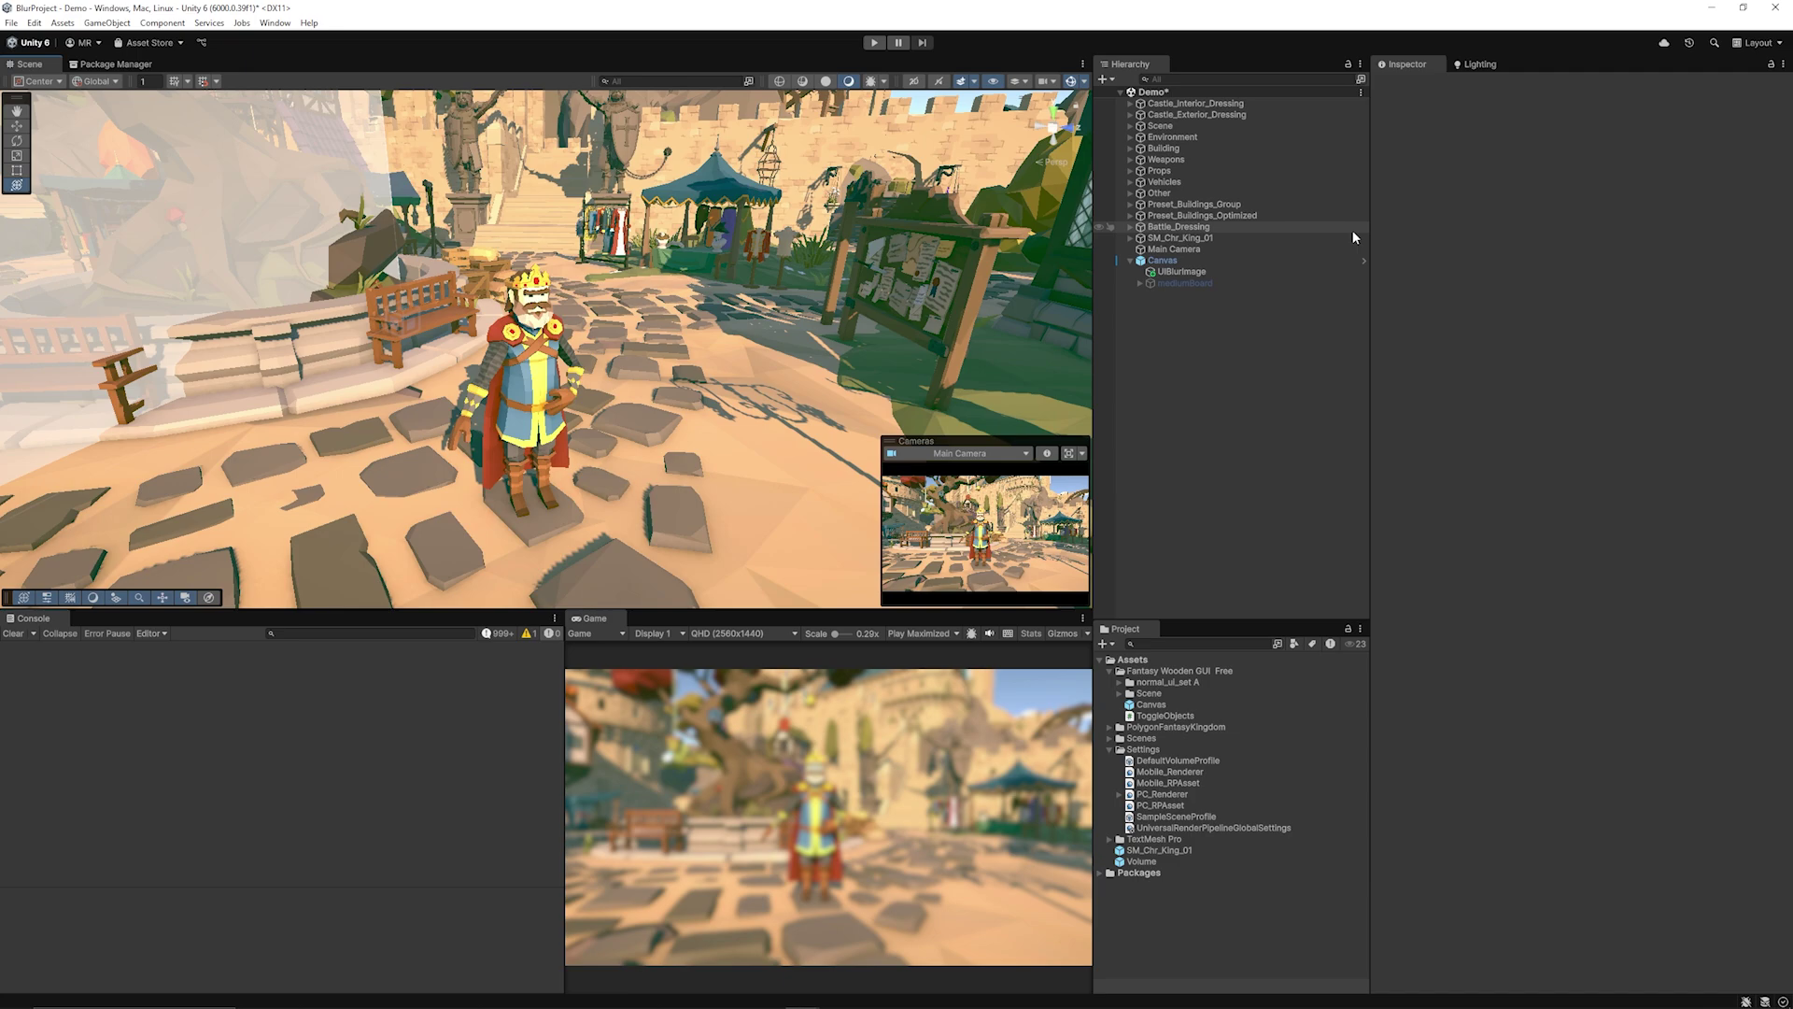
click(1167, 261)
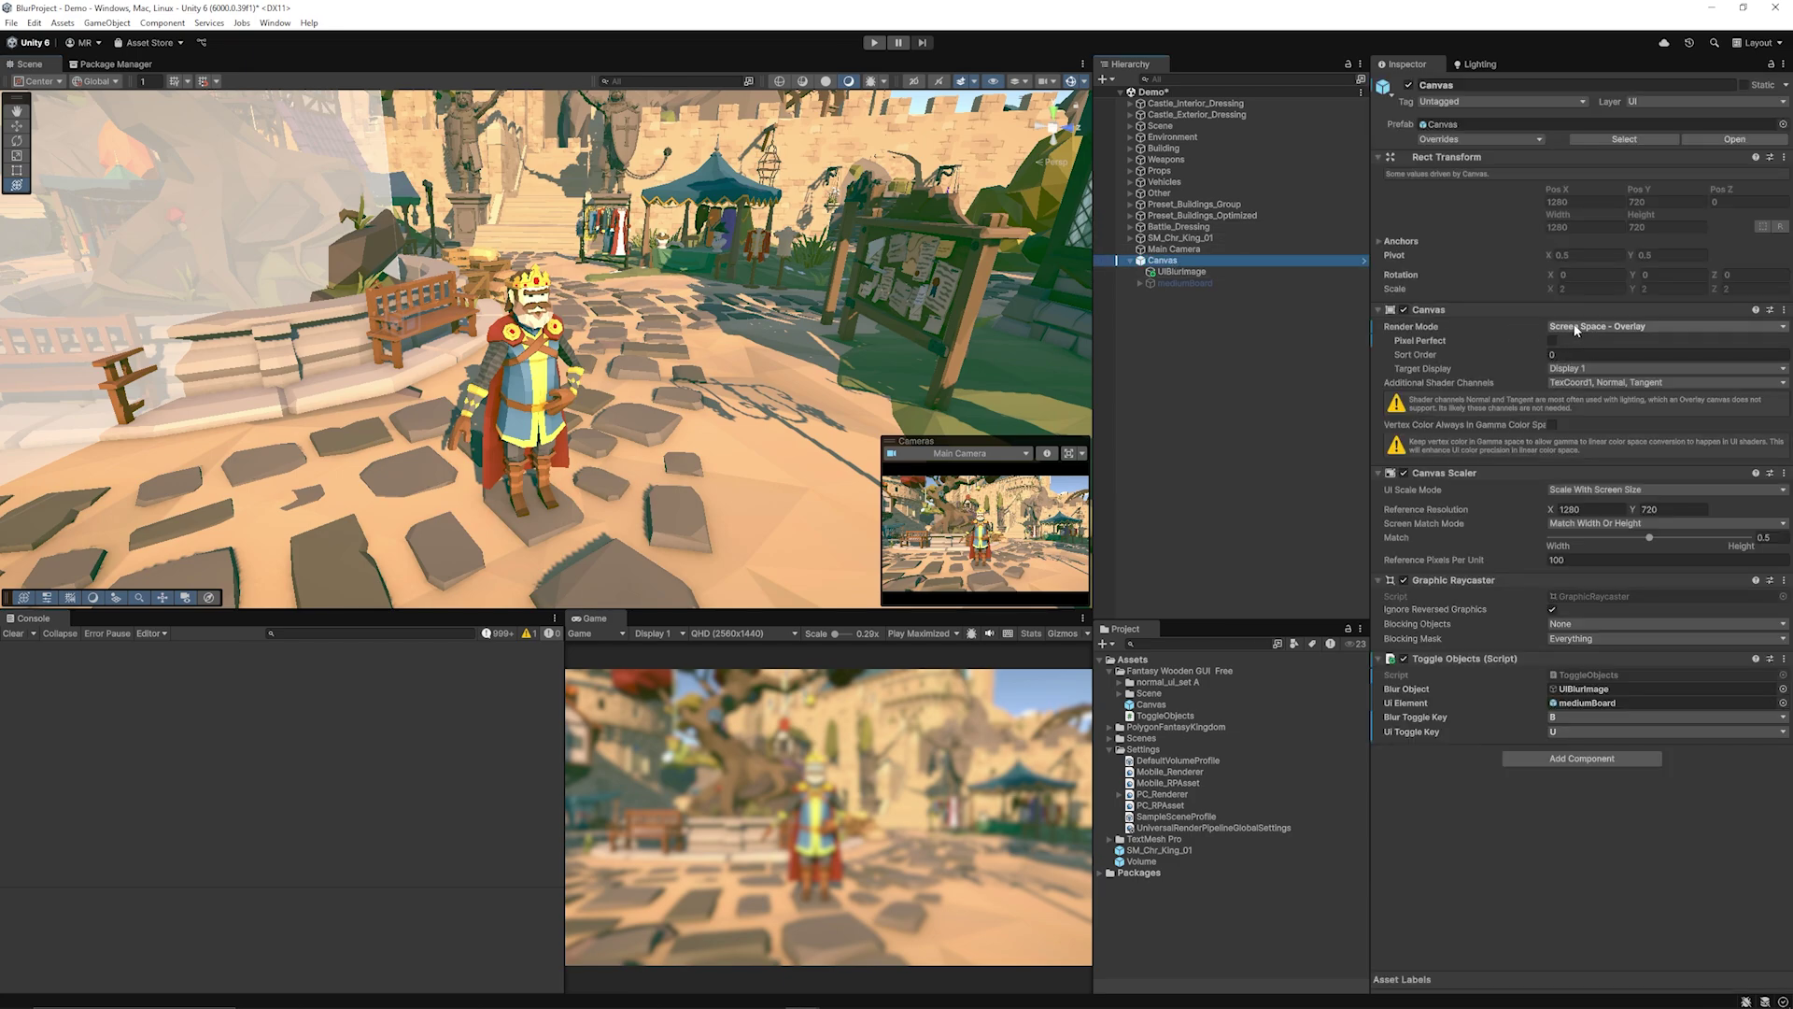
click(1604, 327)
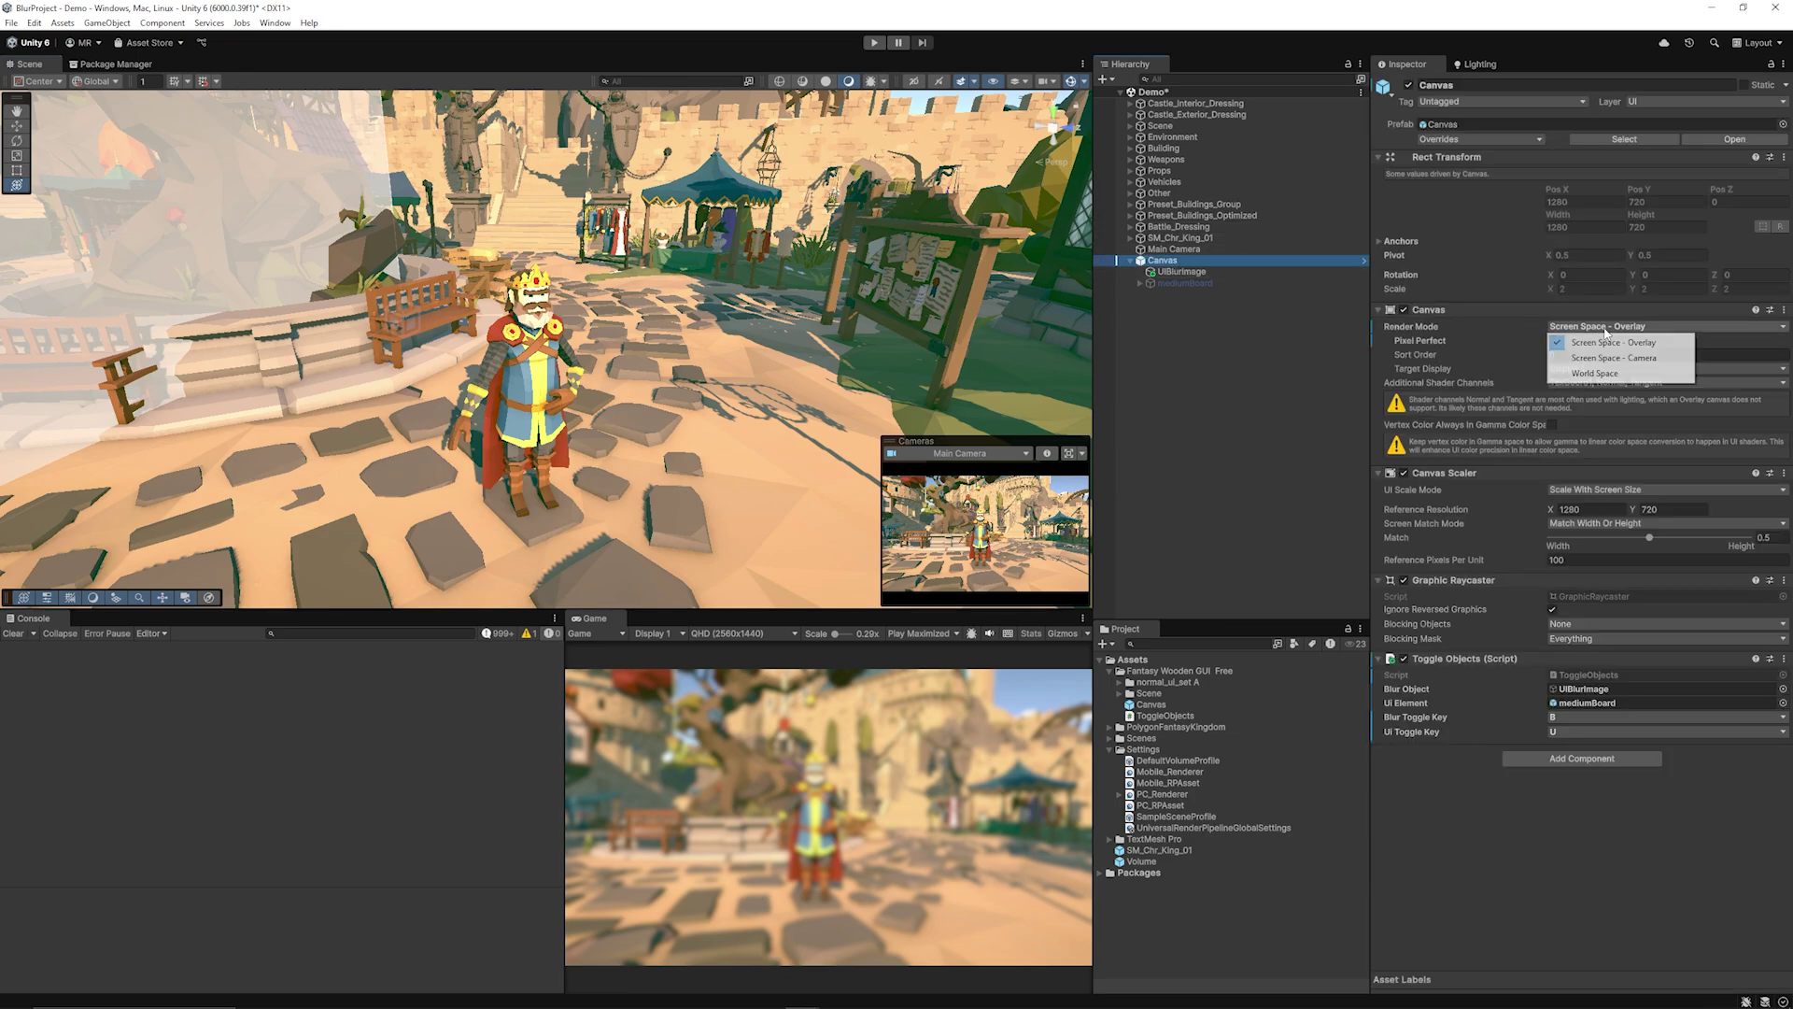
click(1637, 360)
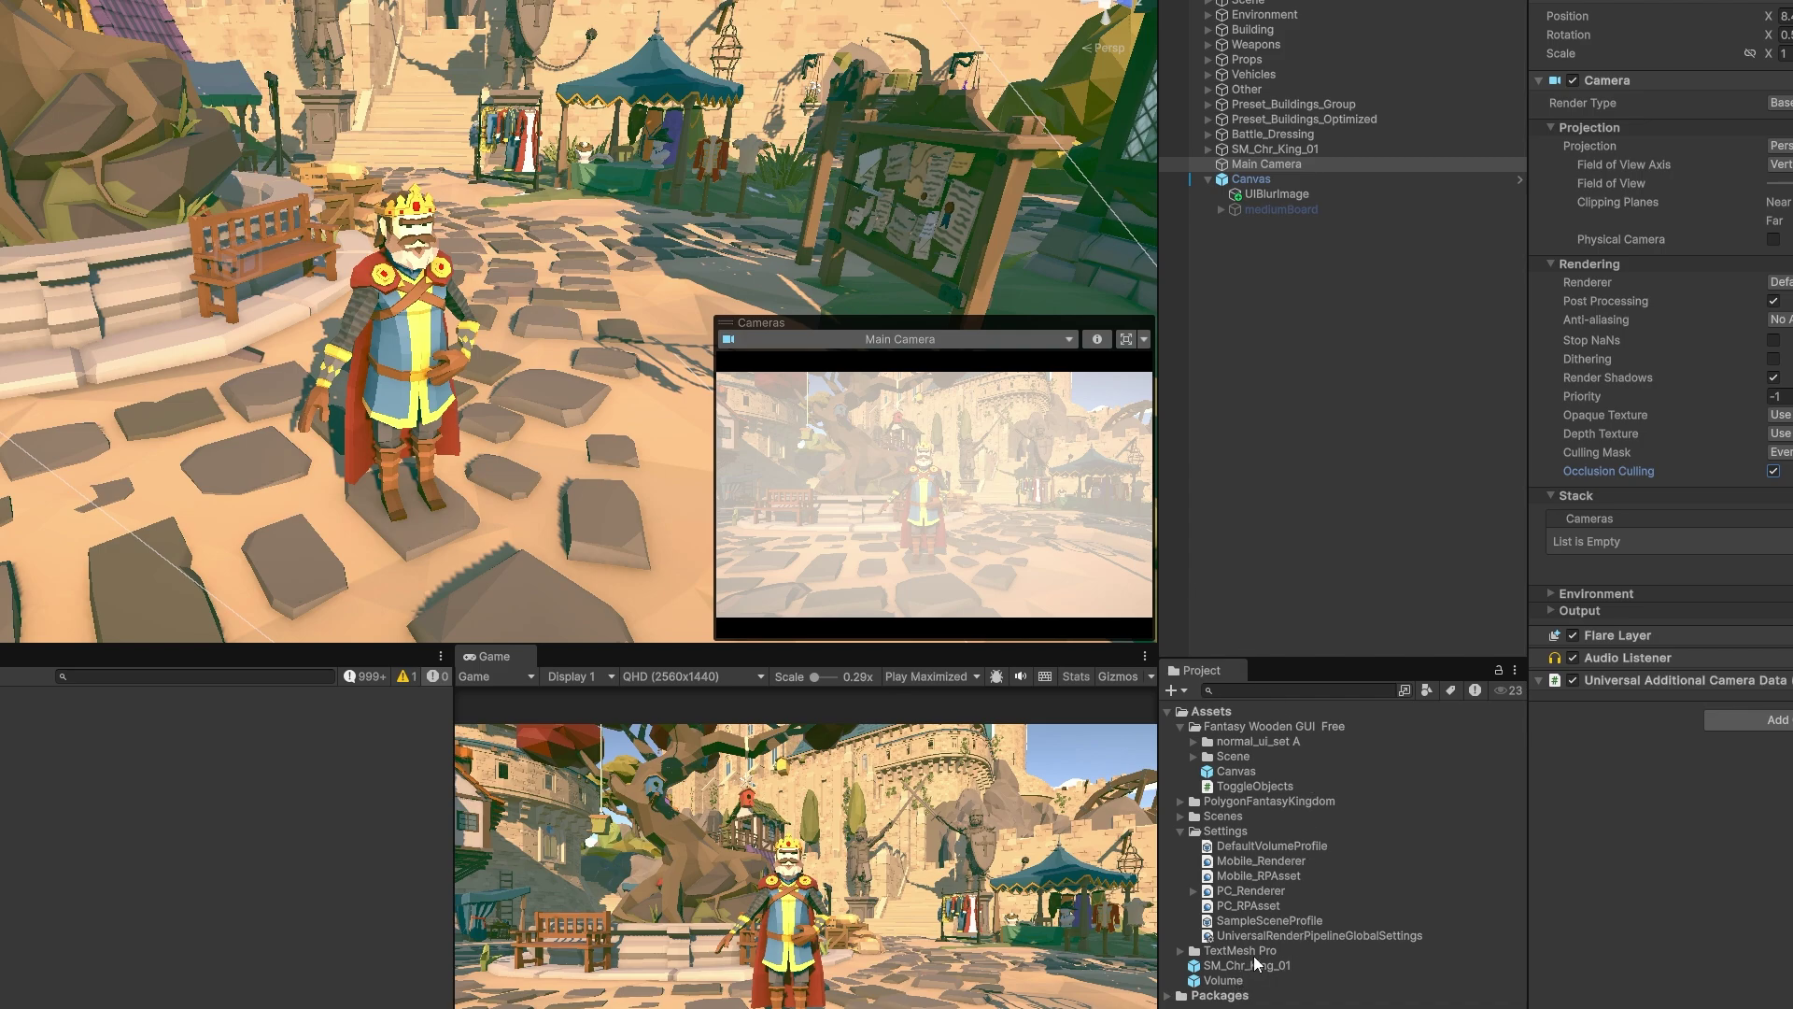
Step: Set PC_Renderer's Universal Blur Feature injection point to Before Rendering Transparents
click(1251, 891)
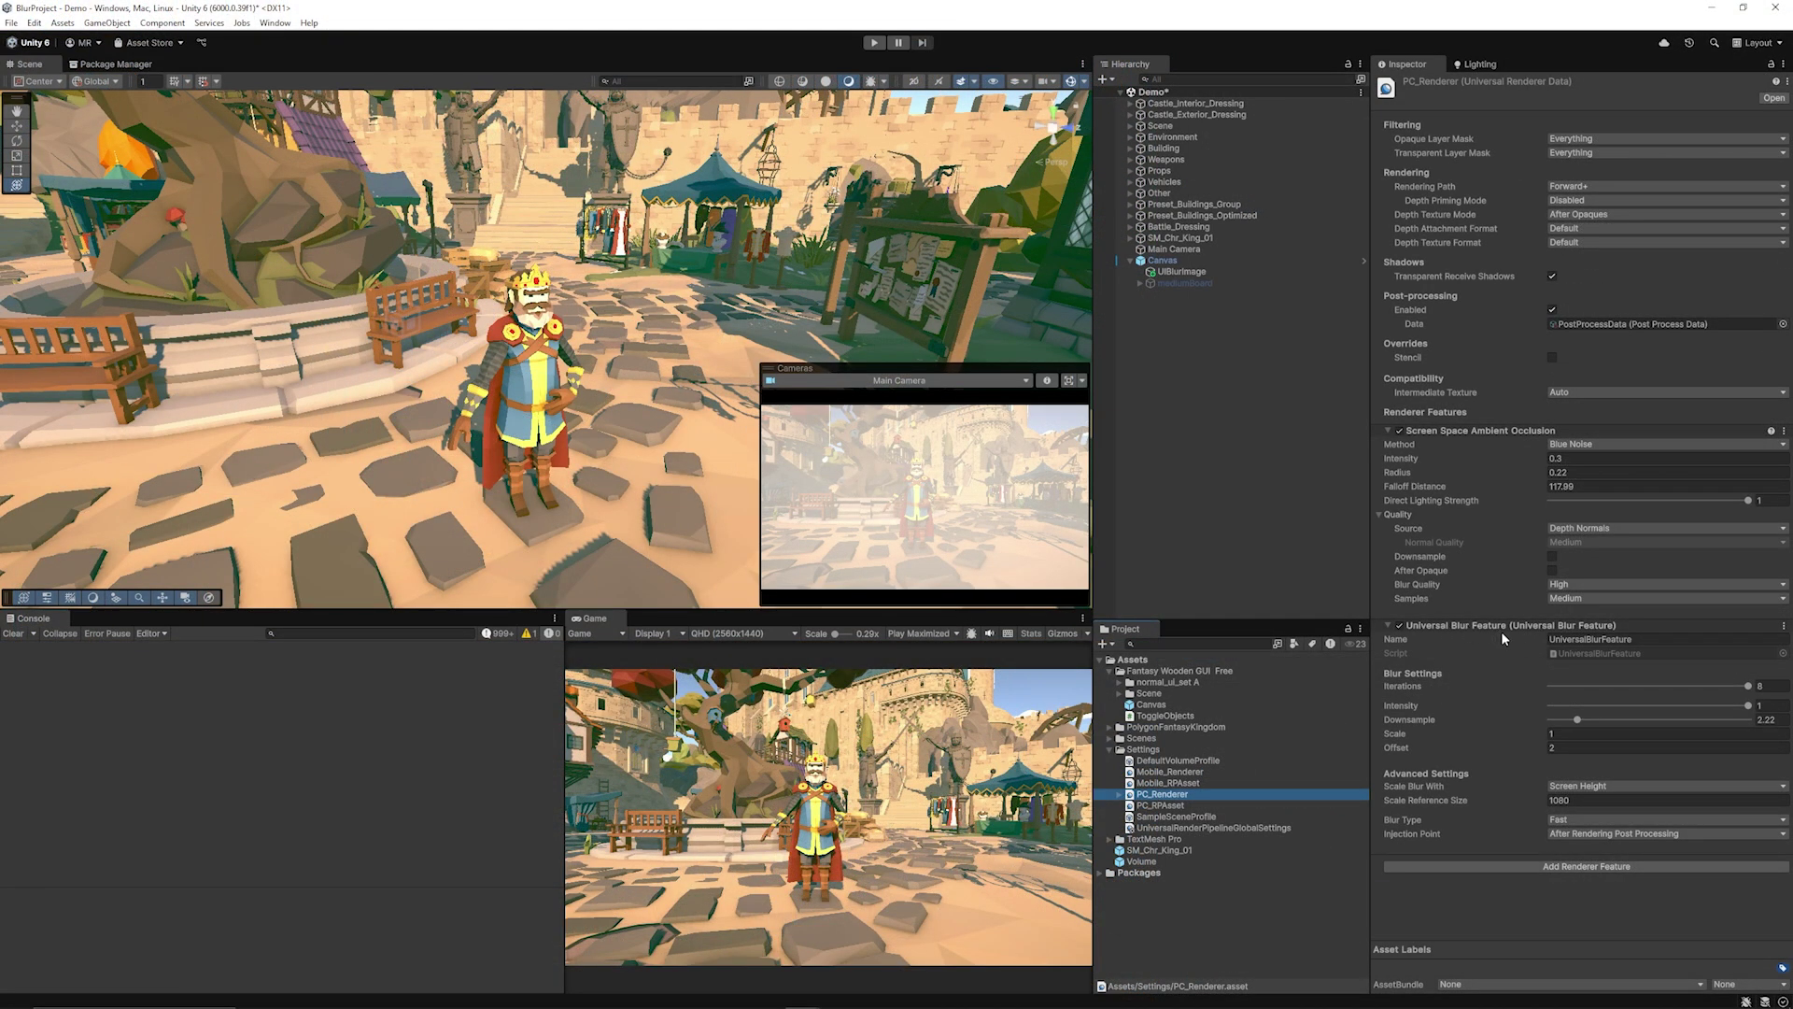
click(1571, 832)
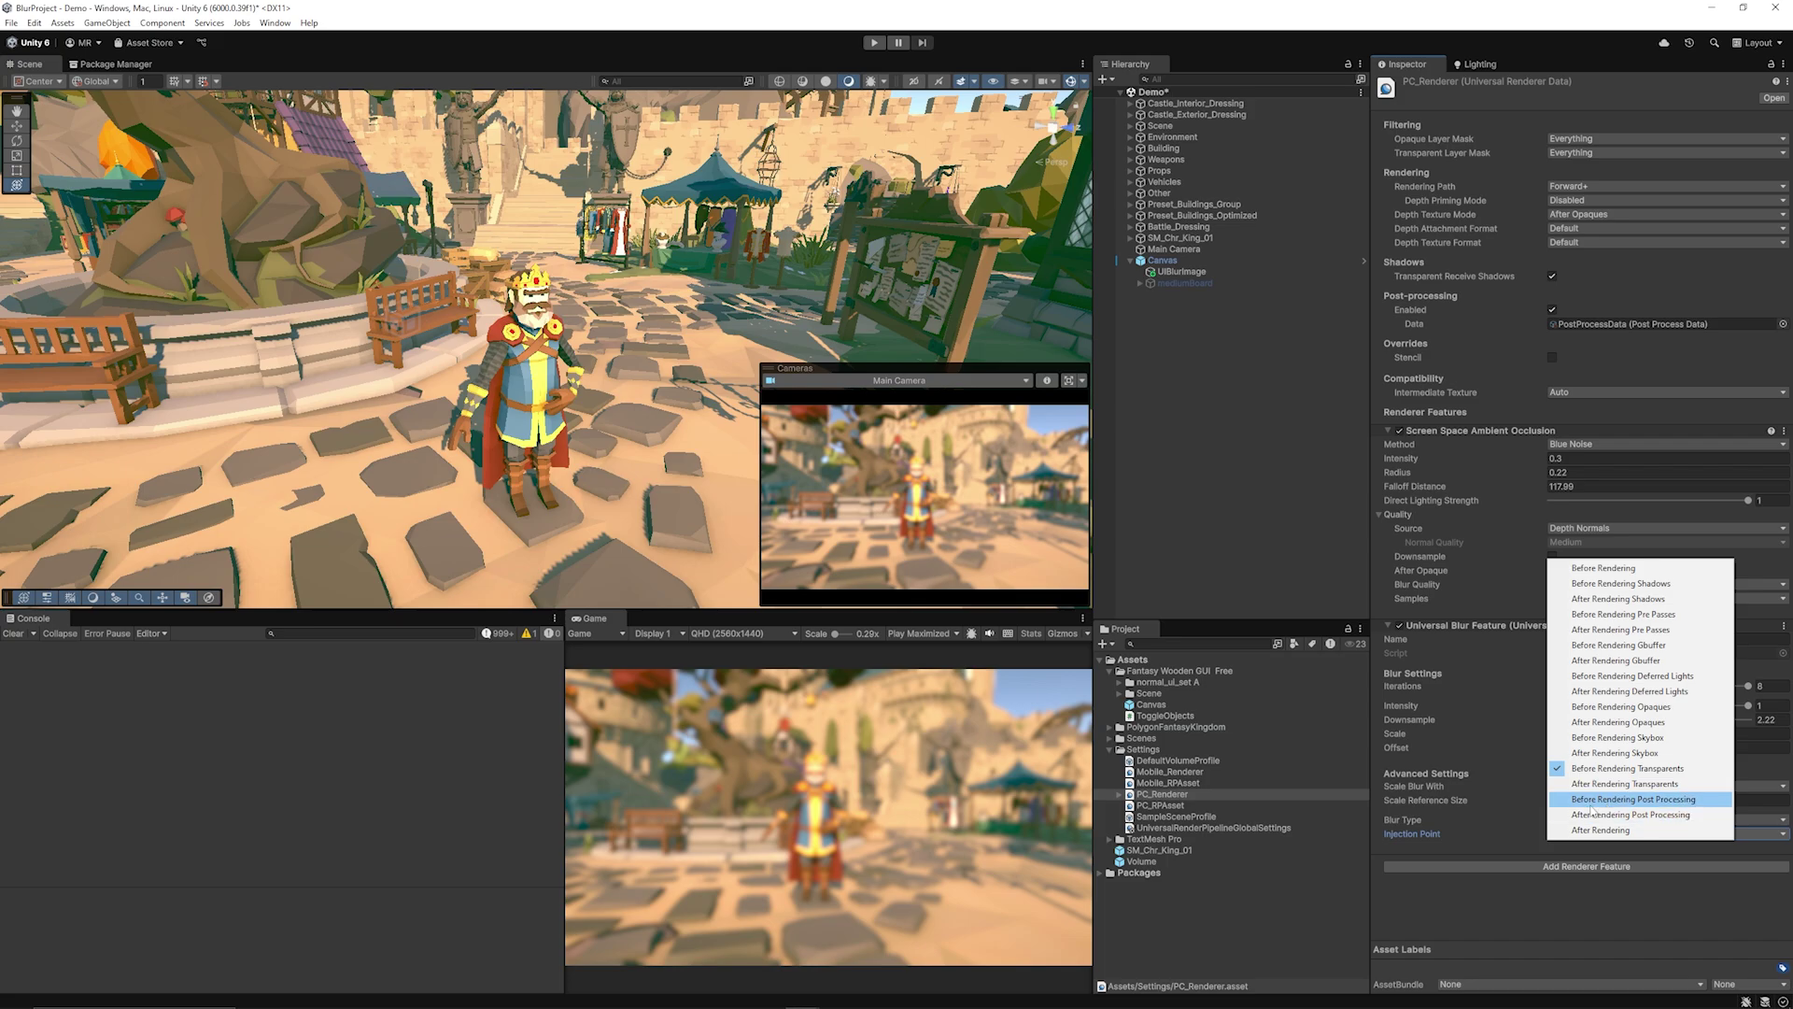
click(1698, 772)
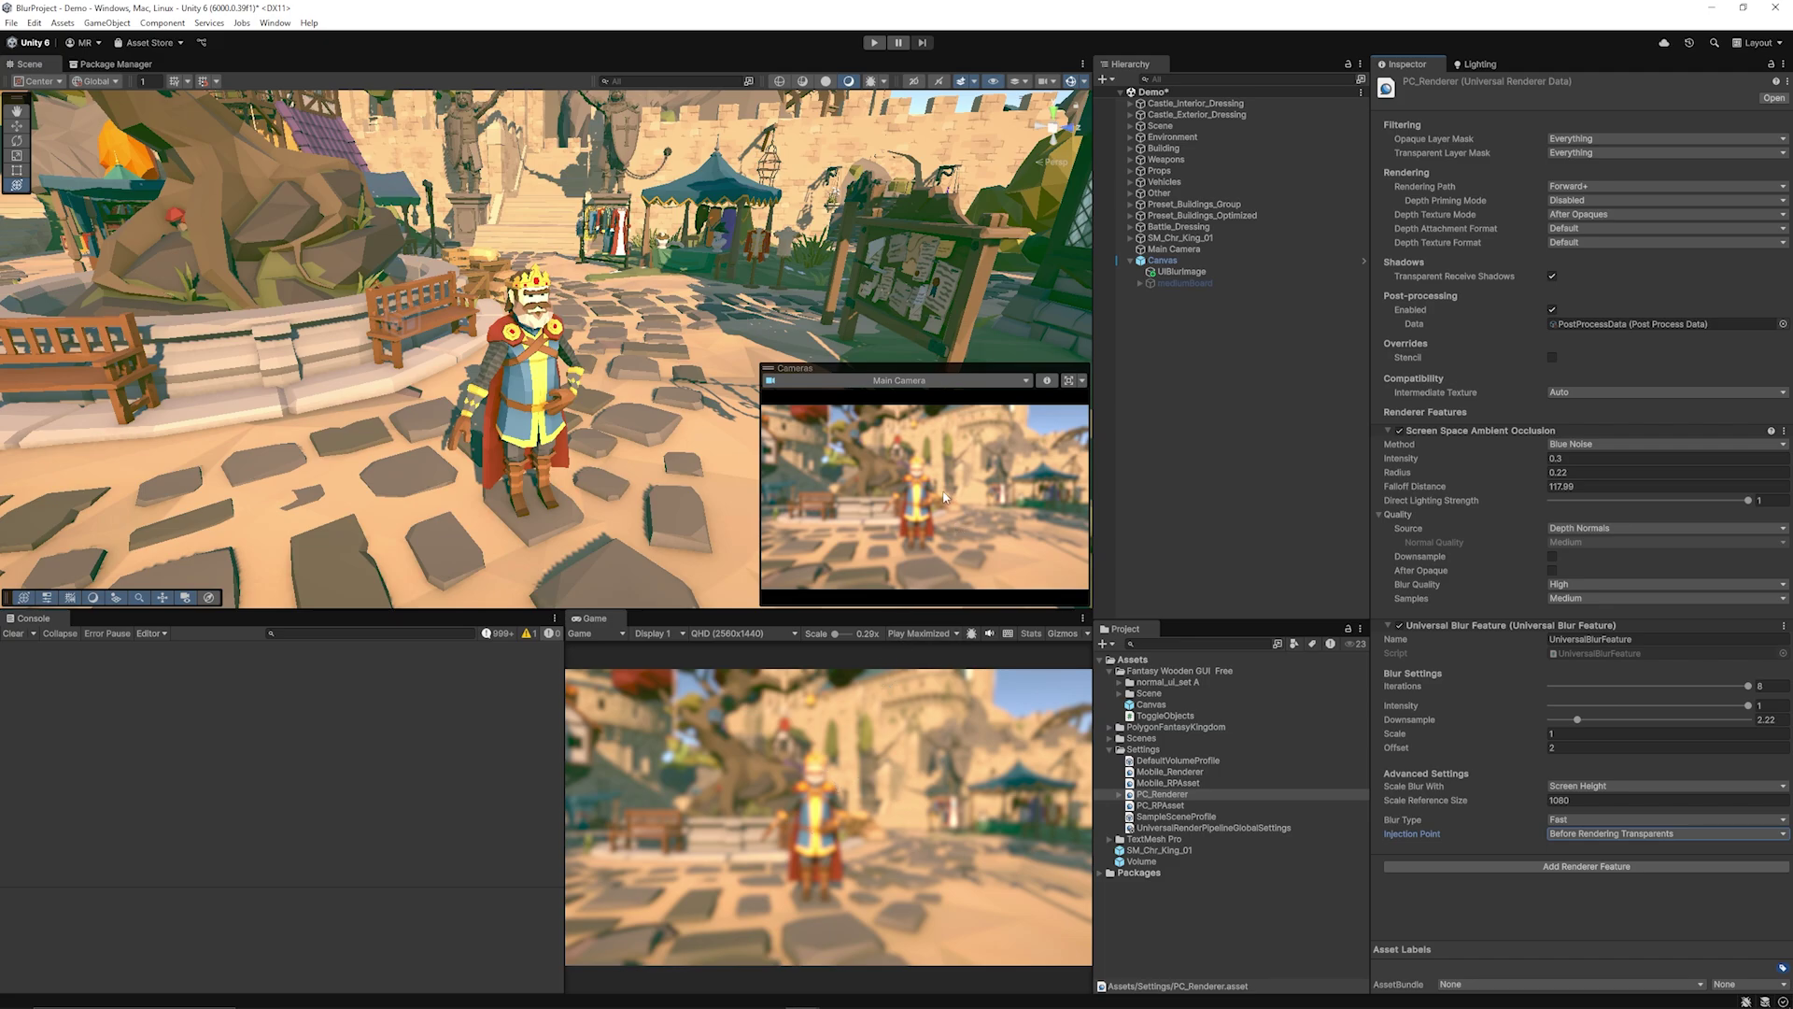
click(1178, 249)
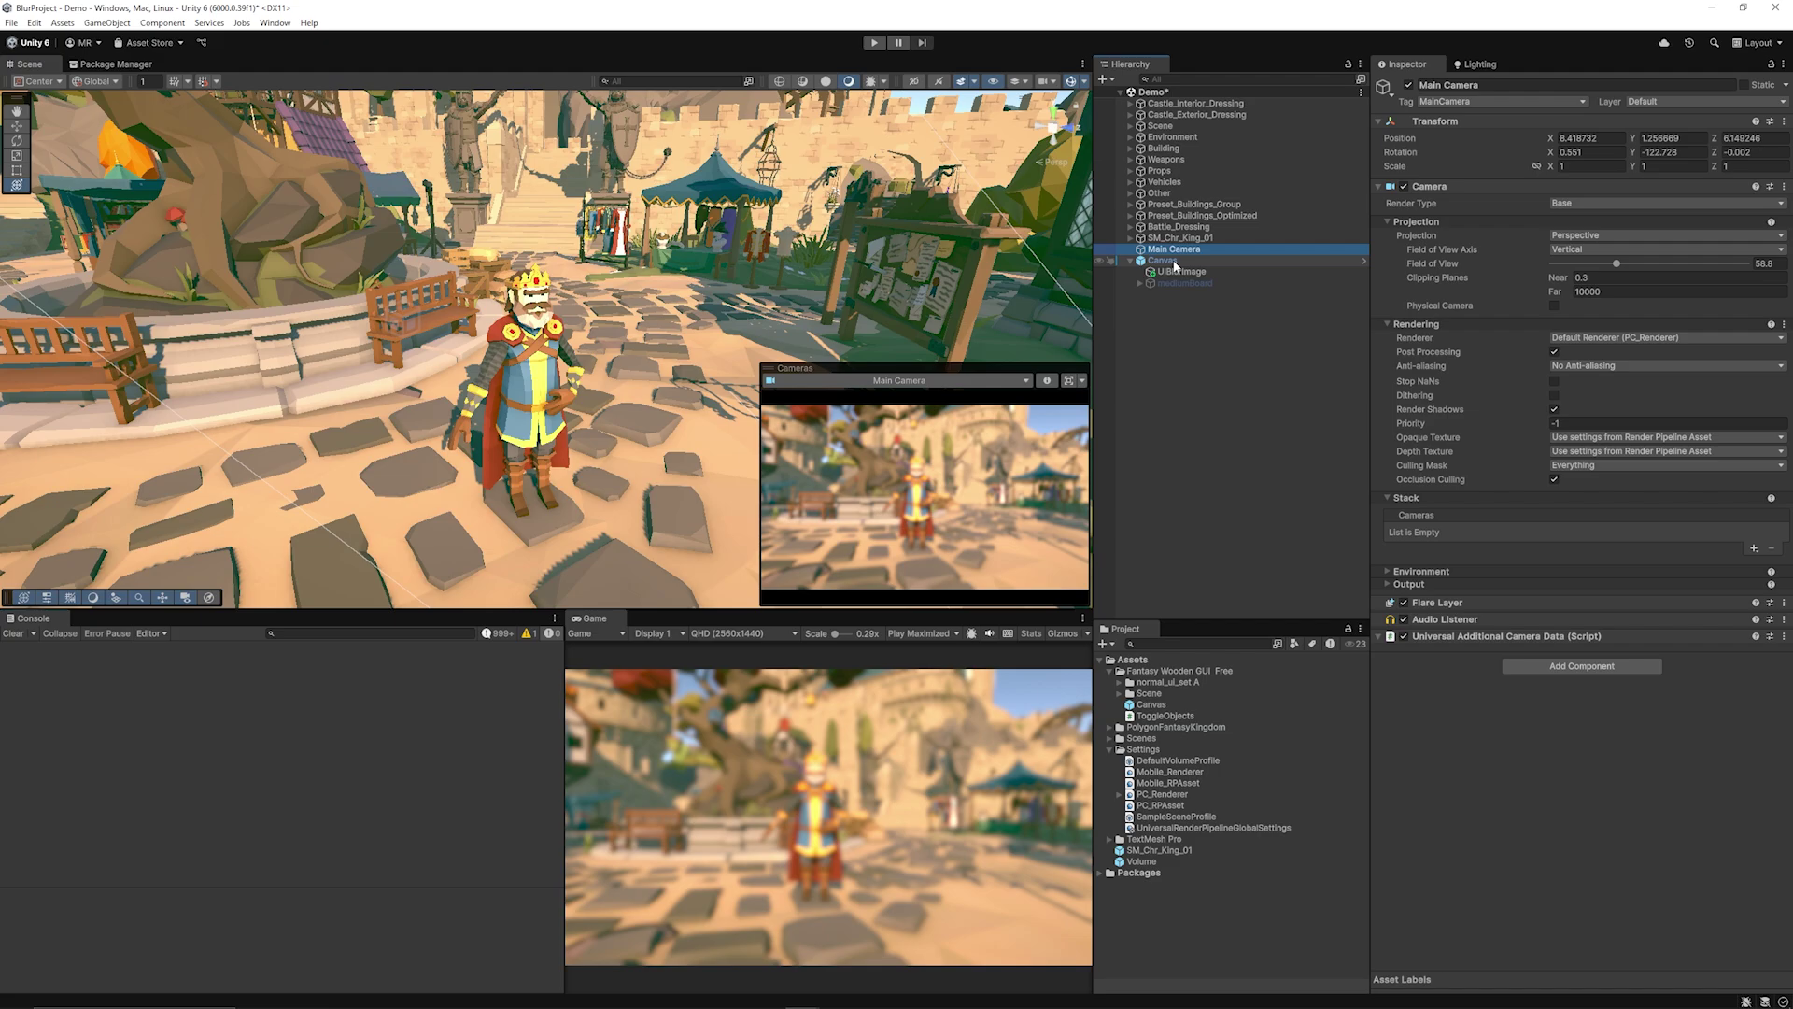
Step: Duplicate Main Camera and rename the copy 'Overlay'
key(ctrl+d)
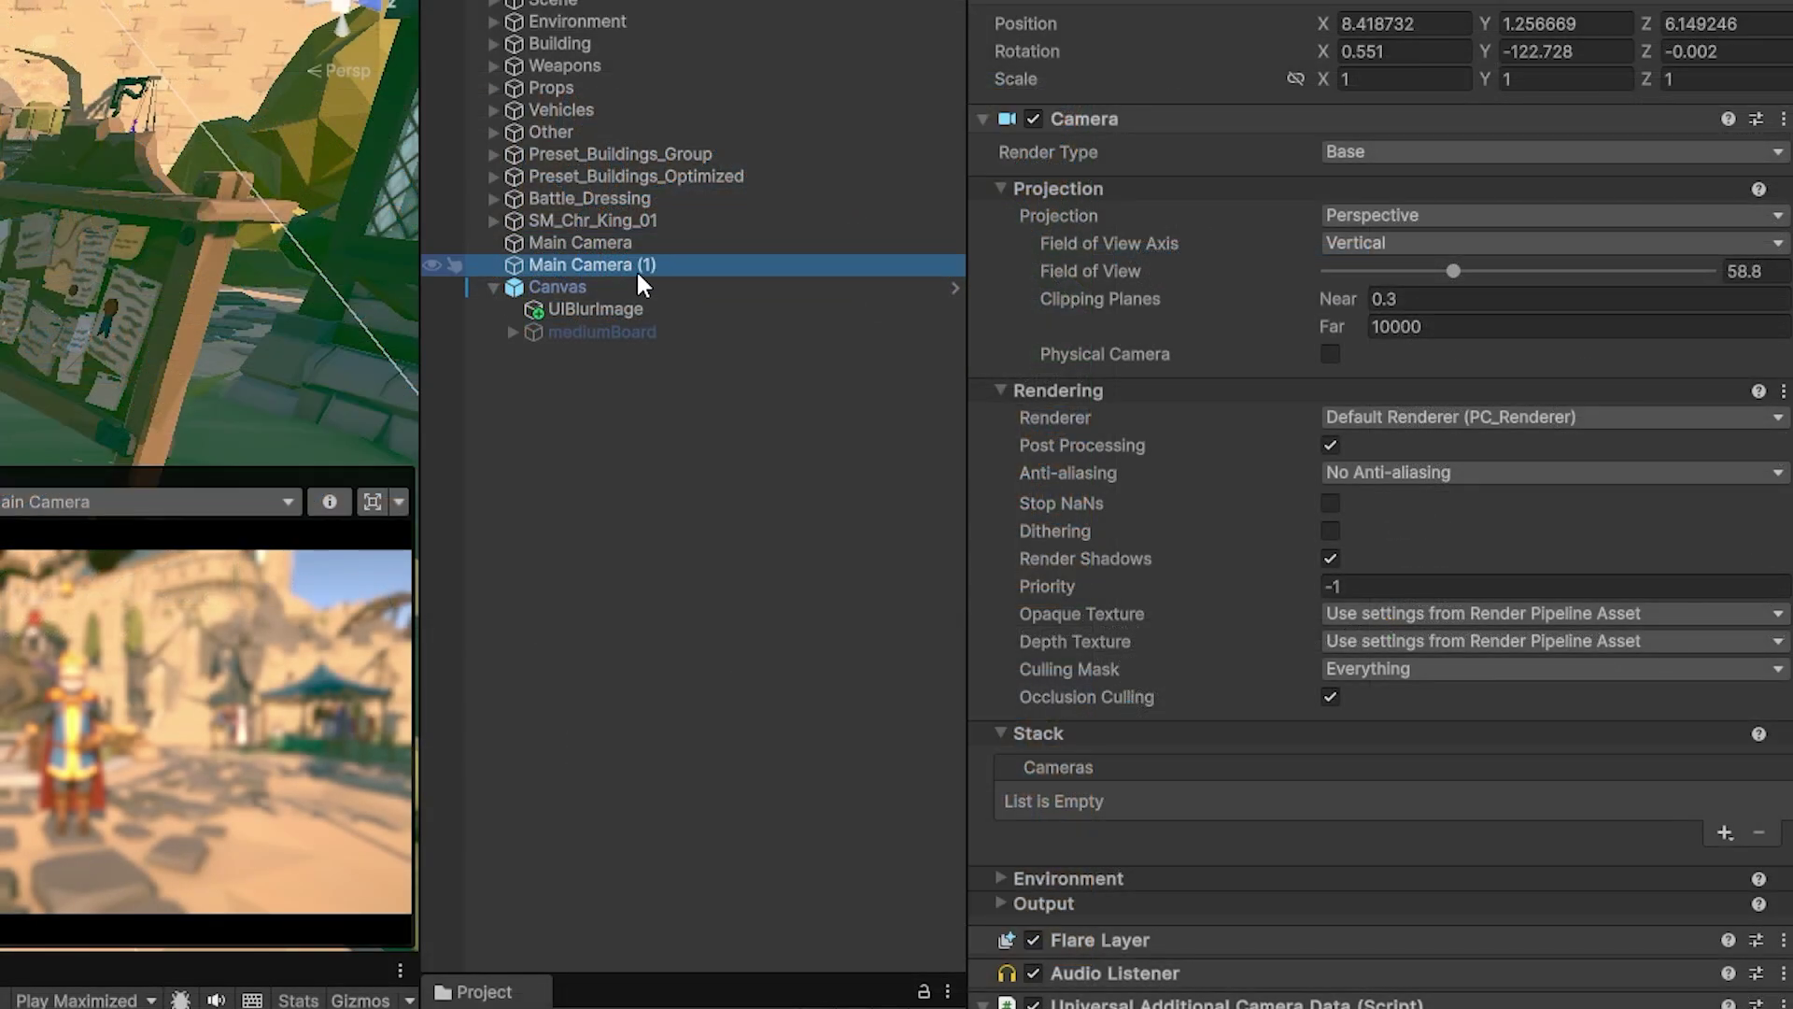
key(Return)
text(Overla)
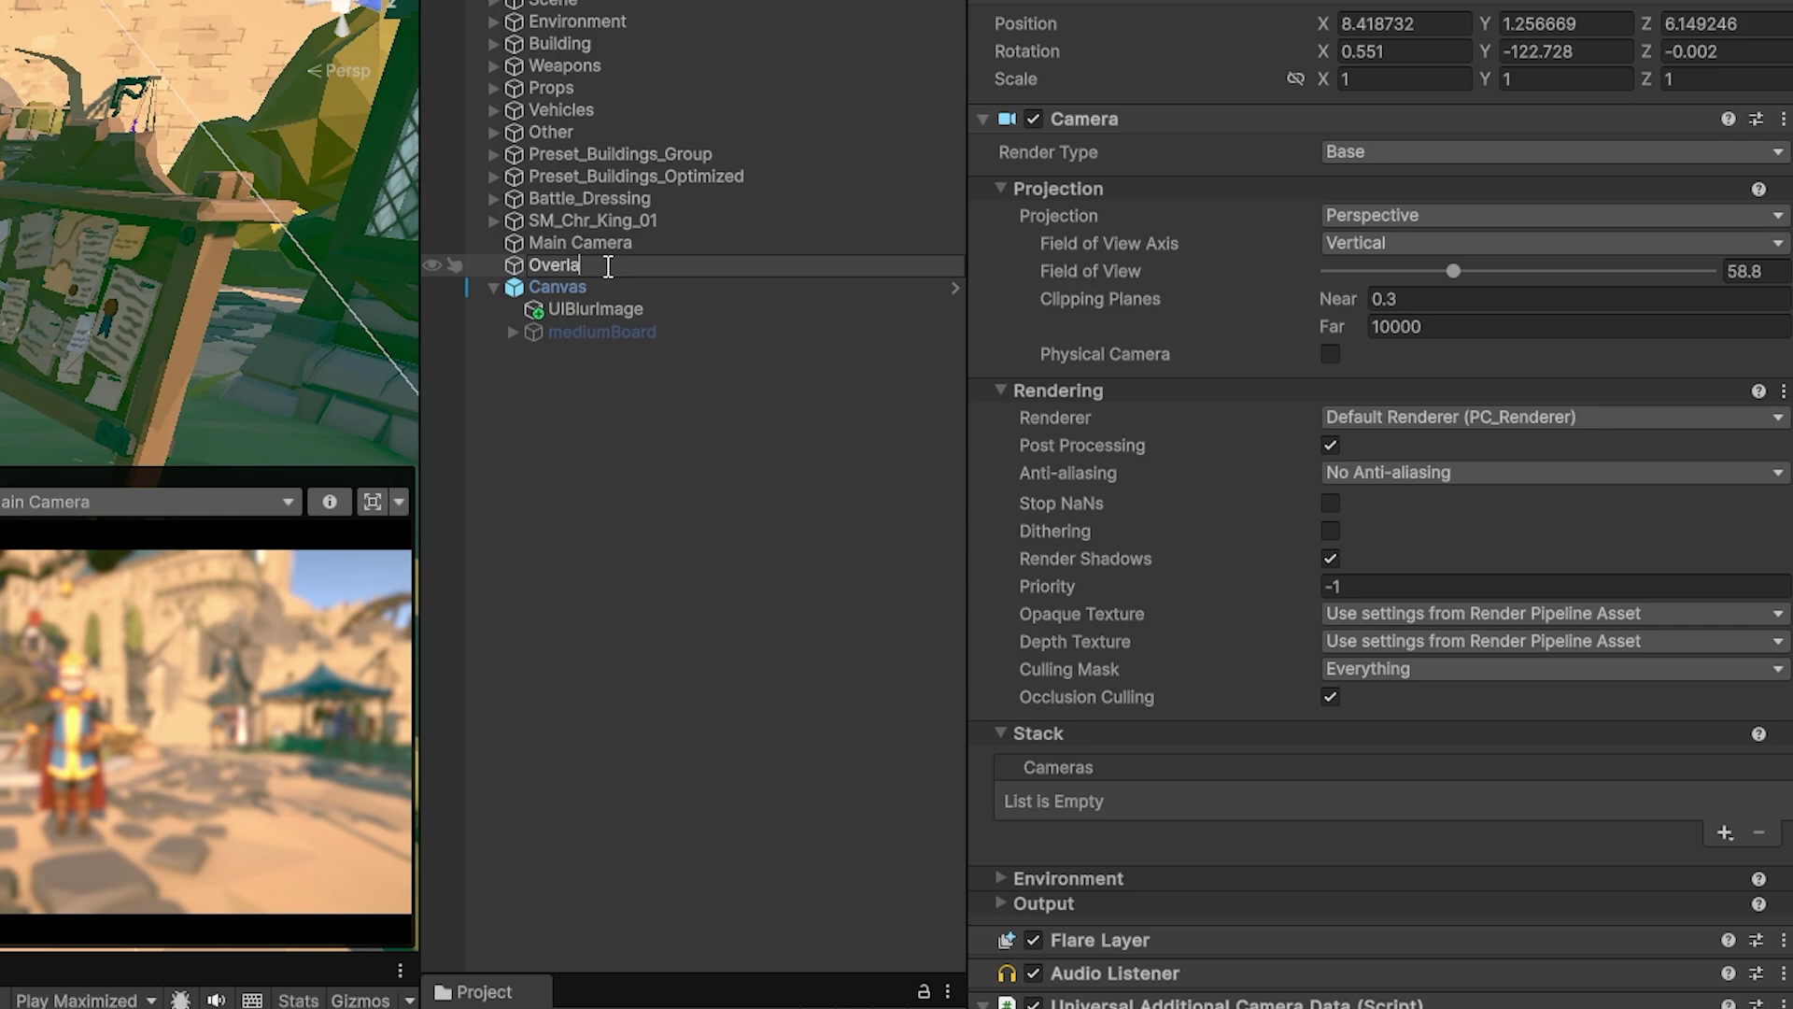
text(y)
key(Return)
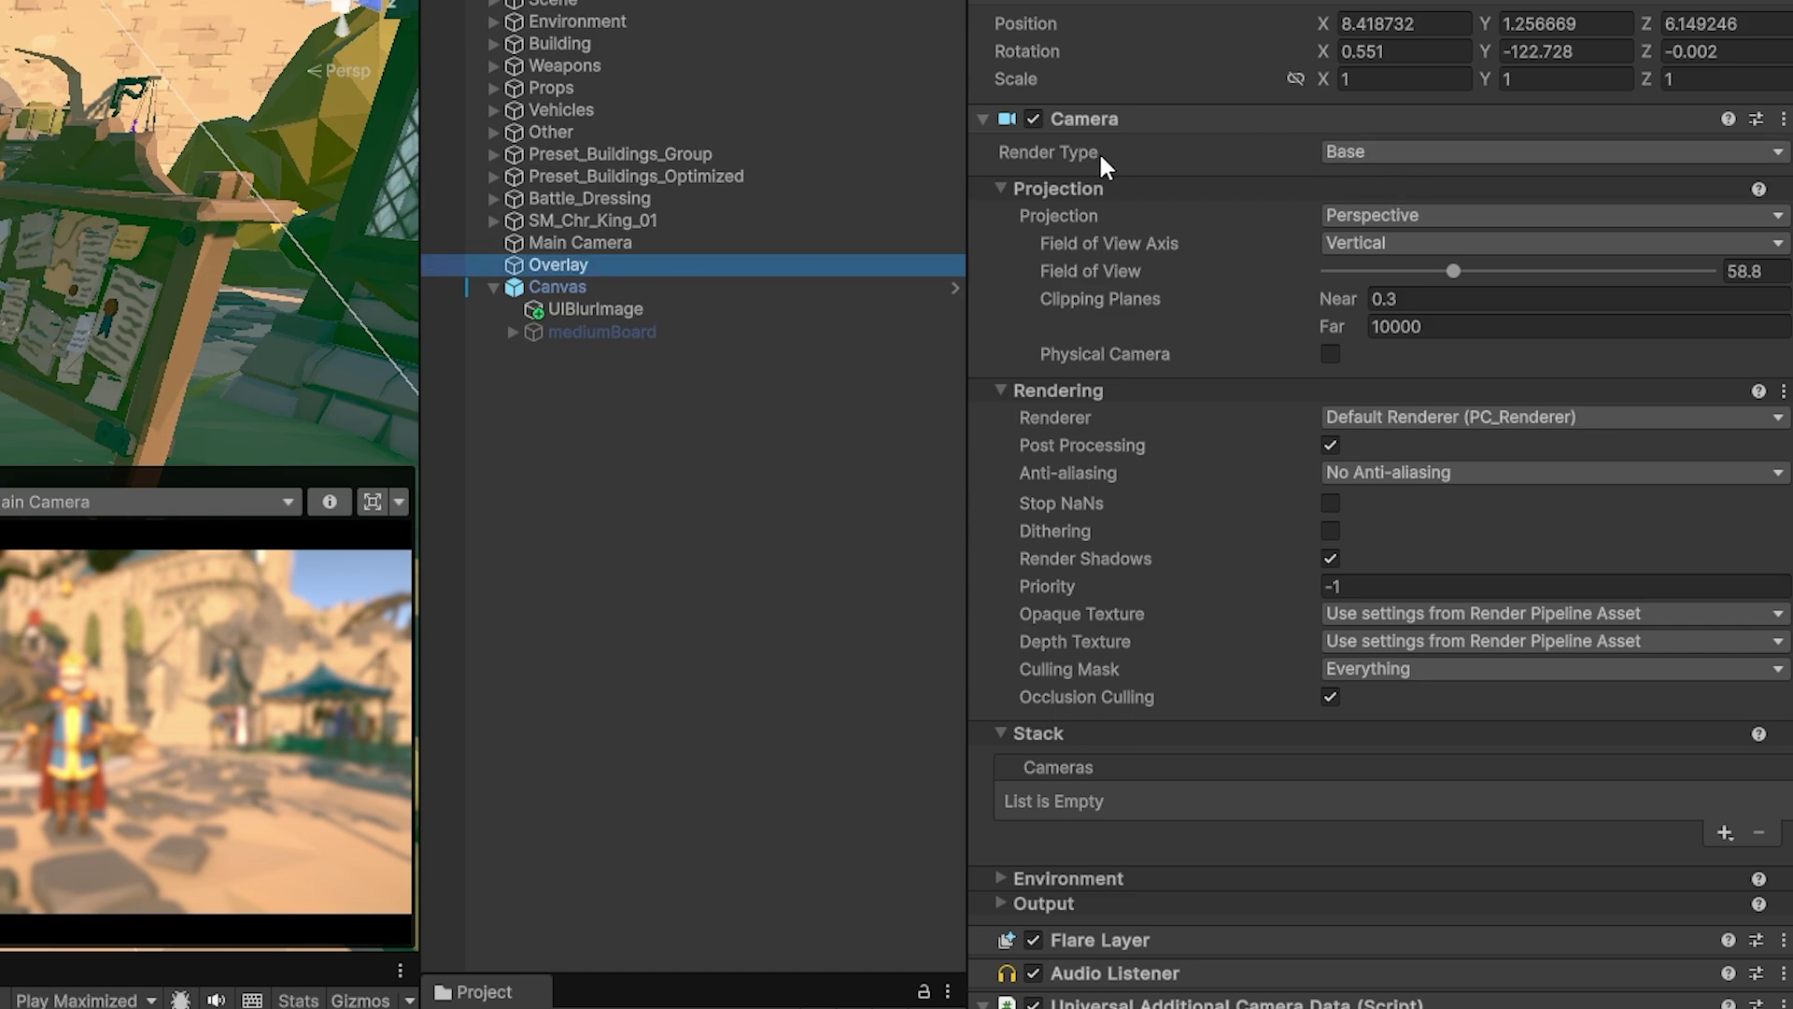
Step: Make Overlay an overlay-type camera and add it to Main Camera's stack
click(1417, 154)
click(1414, 205)
click(616, 244)
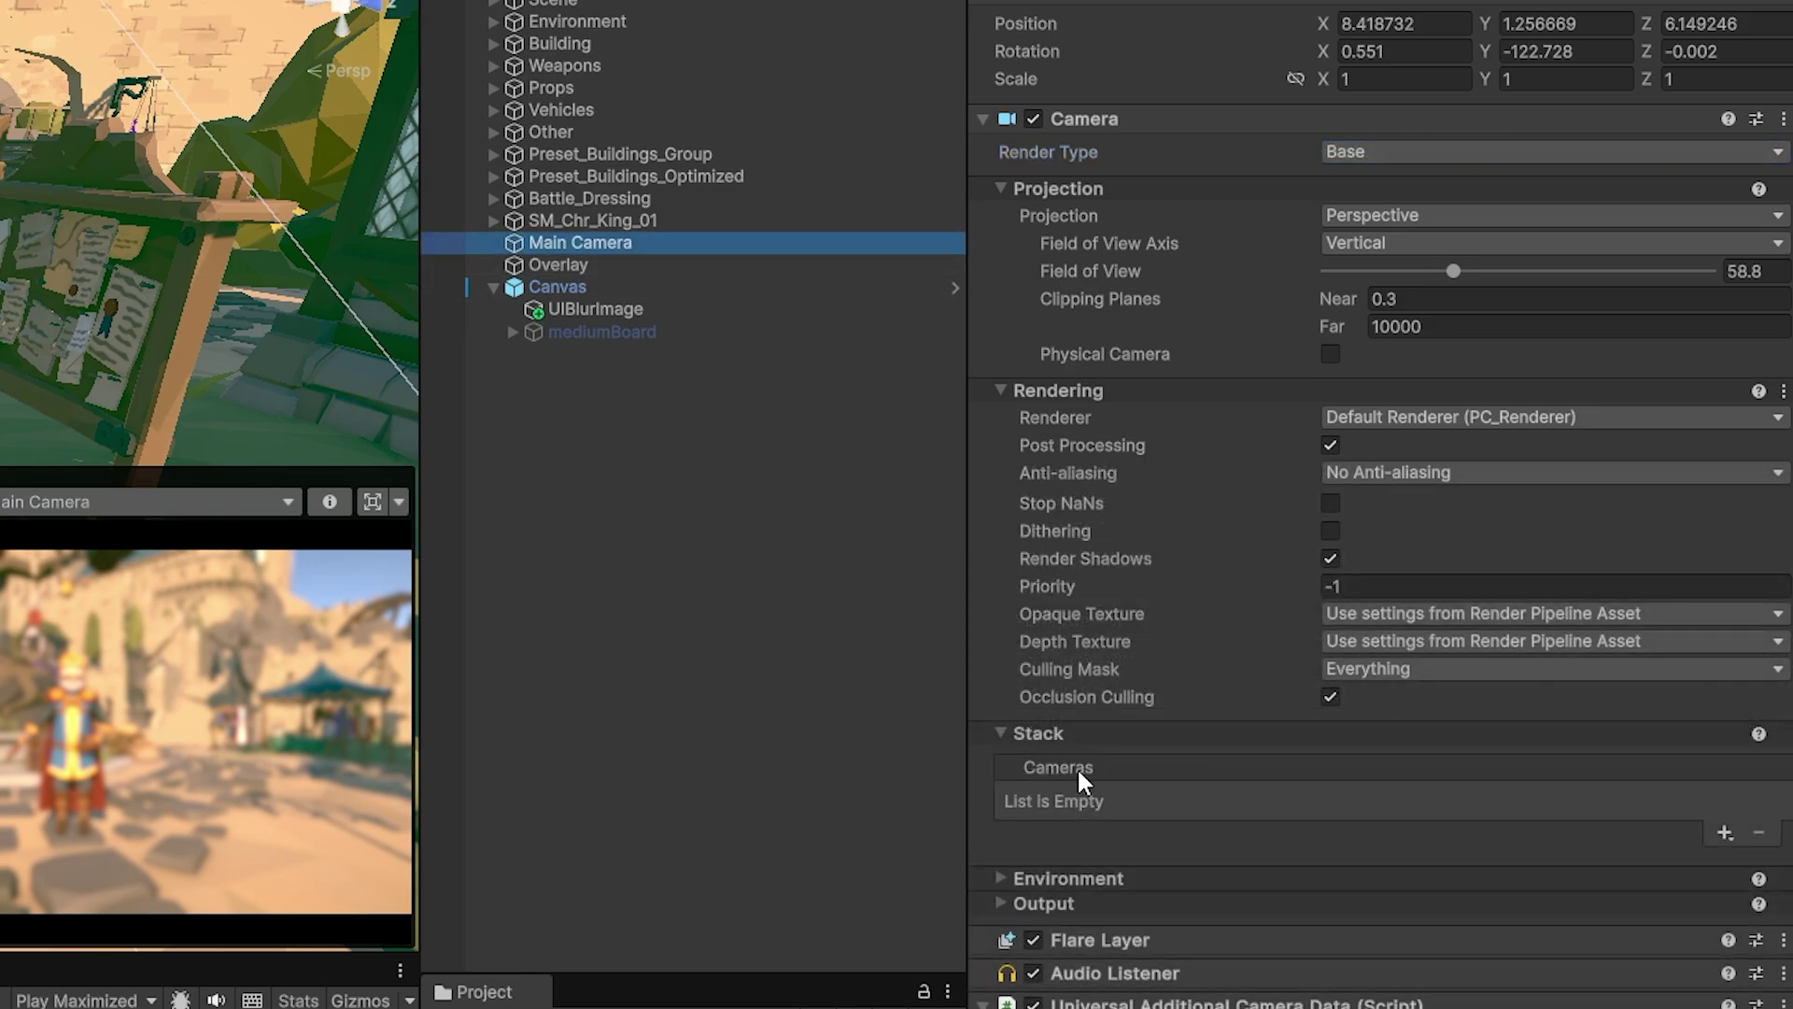
click(1724, 832)
click(1717, 863)
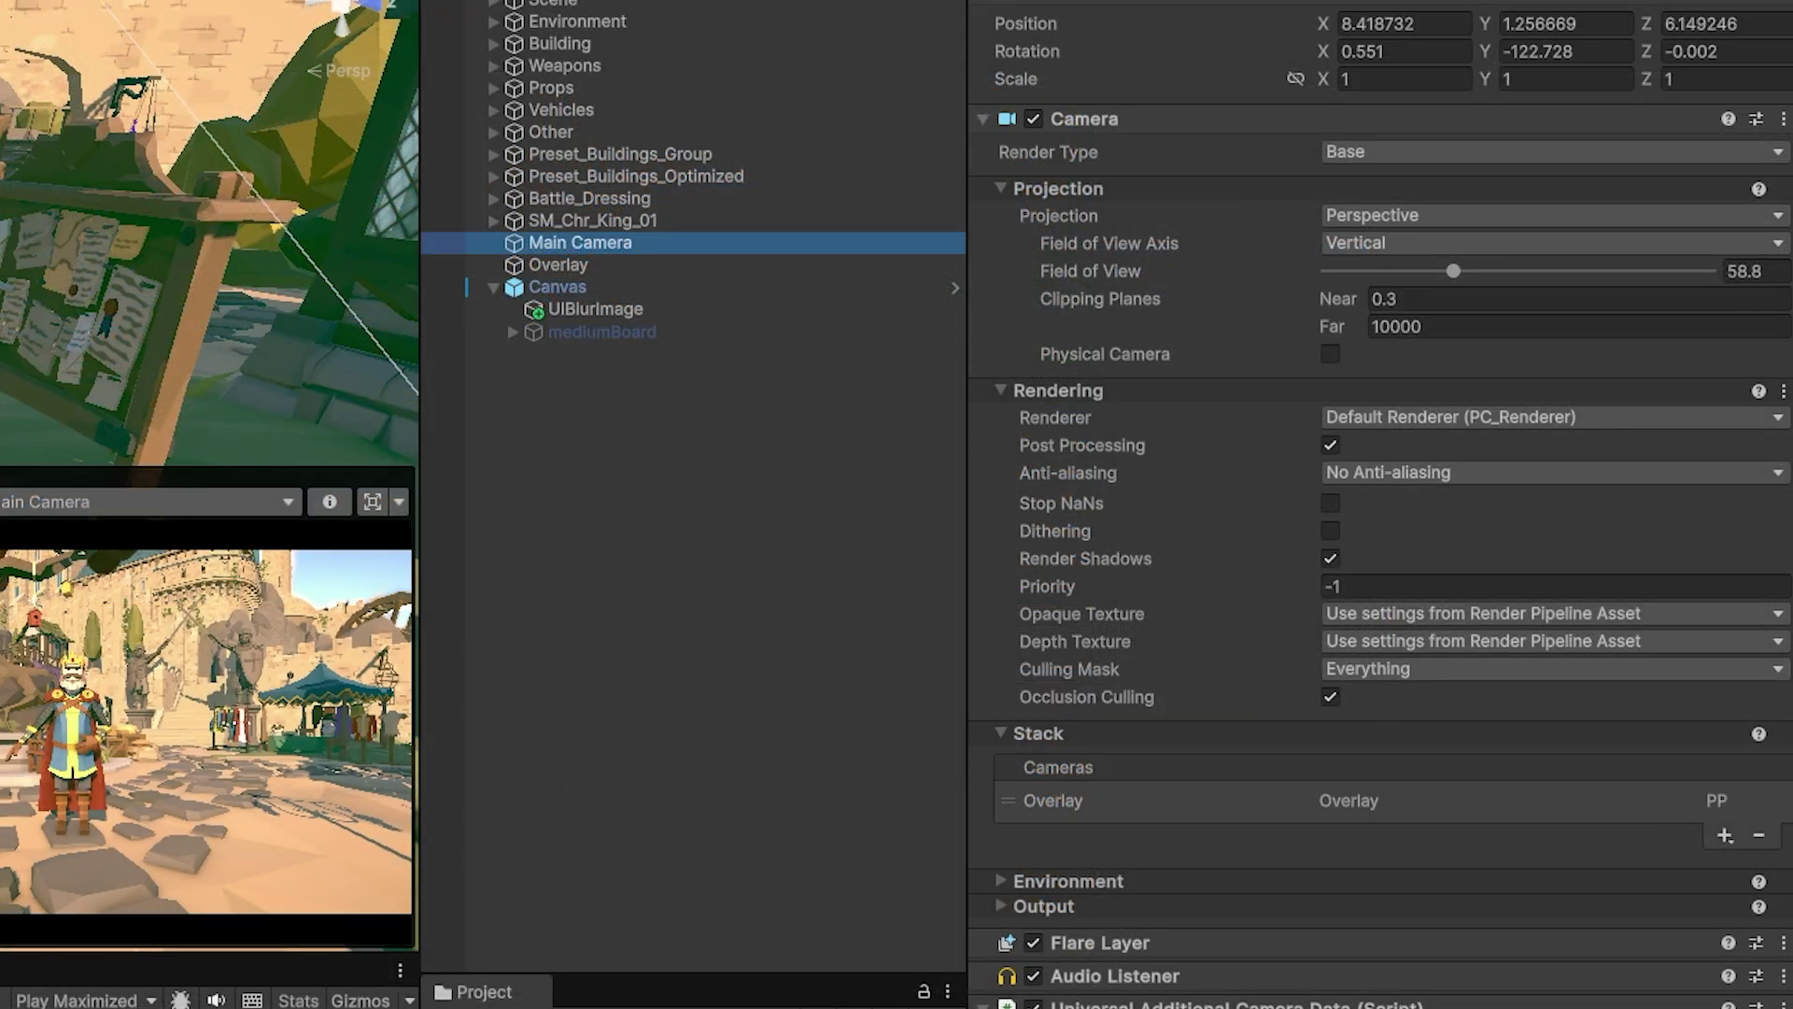
Step: Drop Render from Main Camera's culling mask; Overlay renders only Render, without post-processing
click(1550, 96)
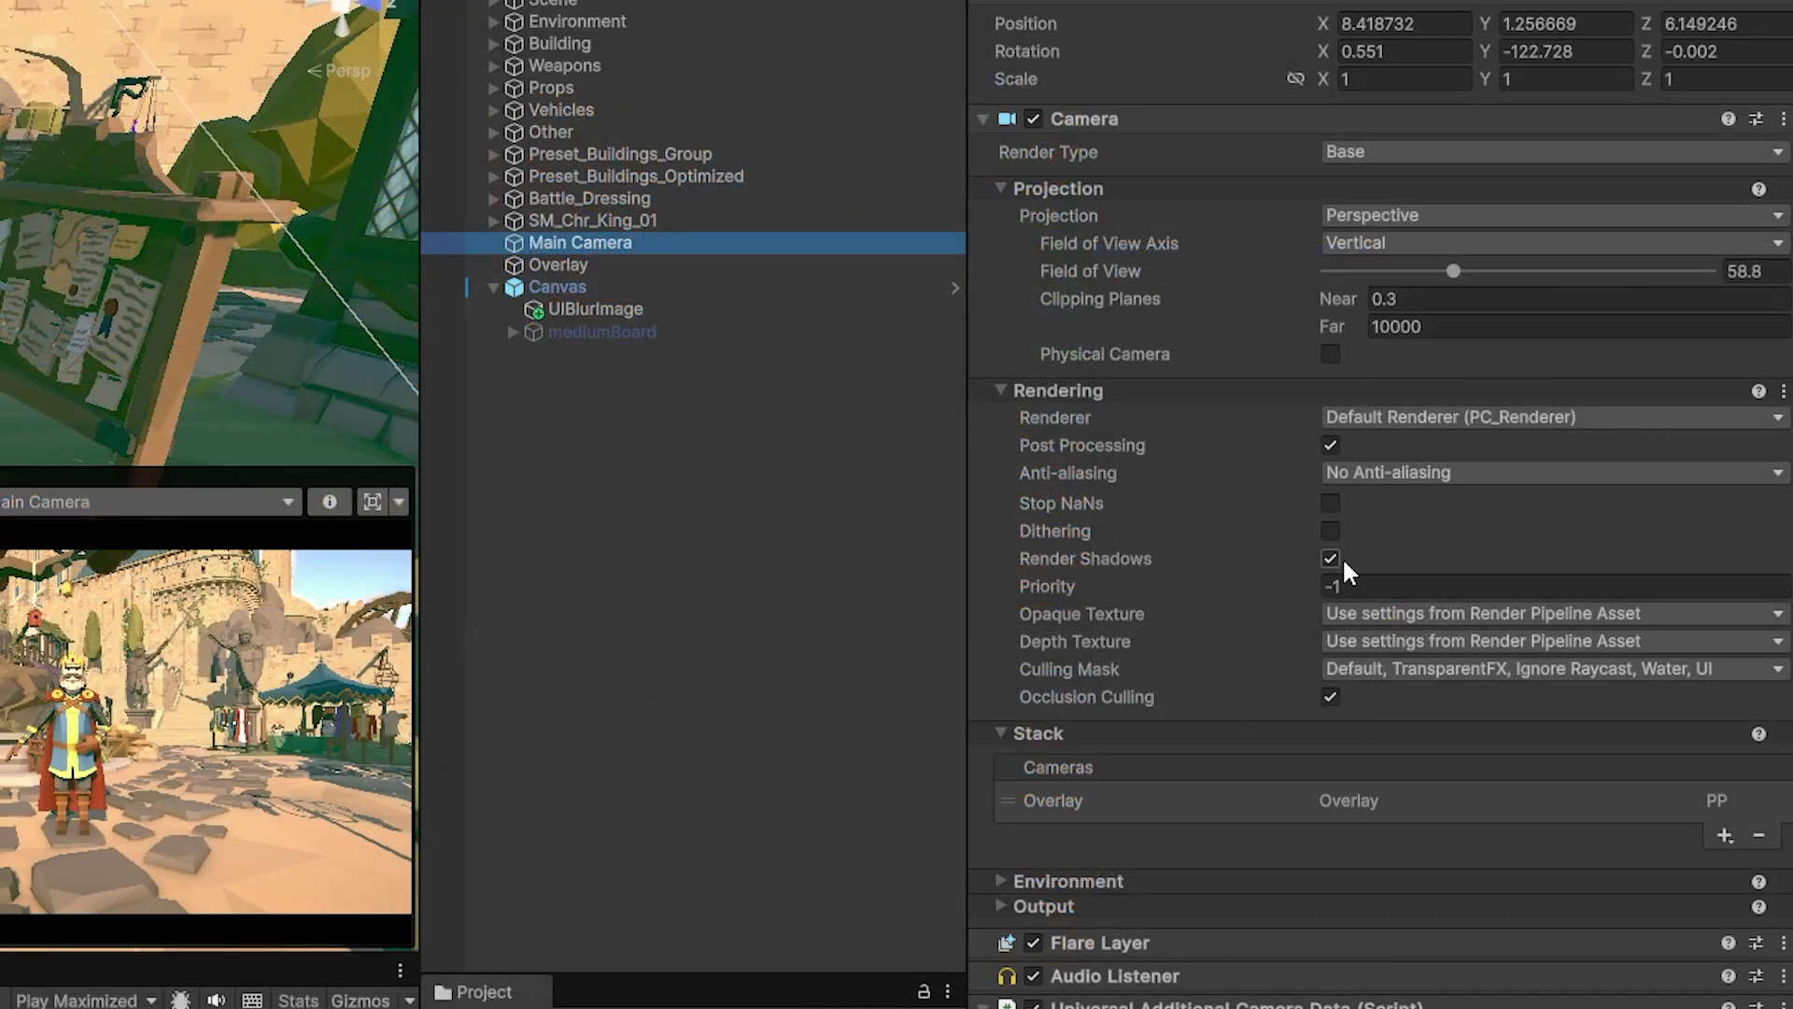
click(1397, 667)
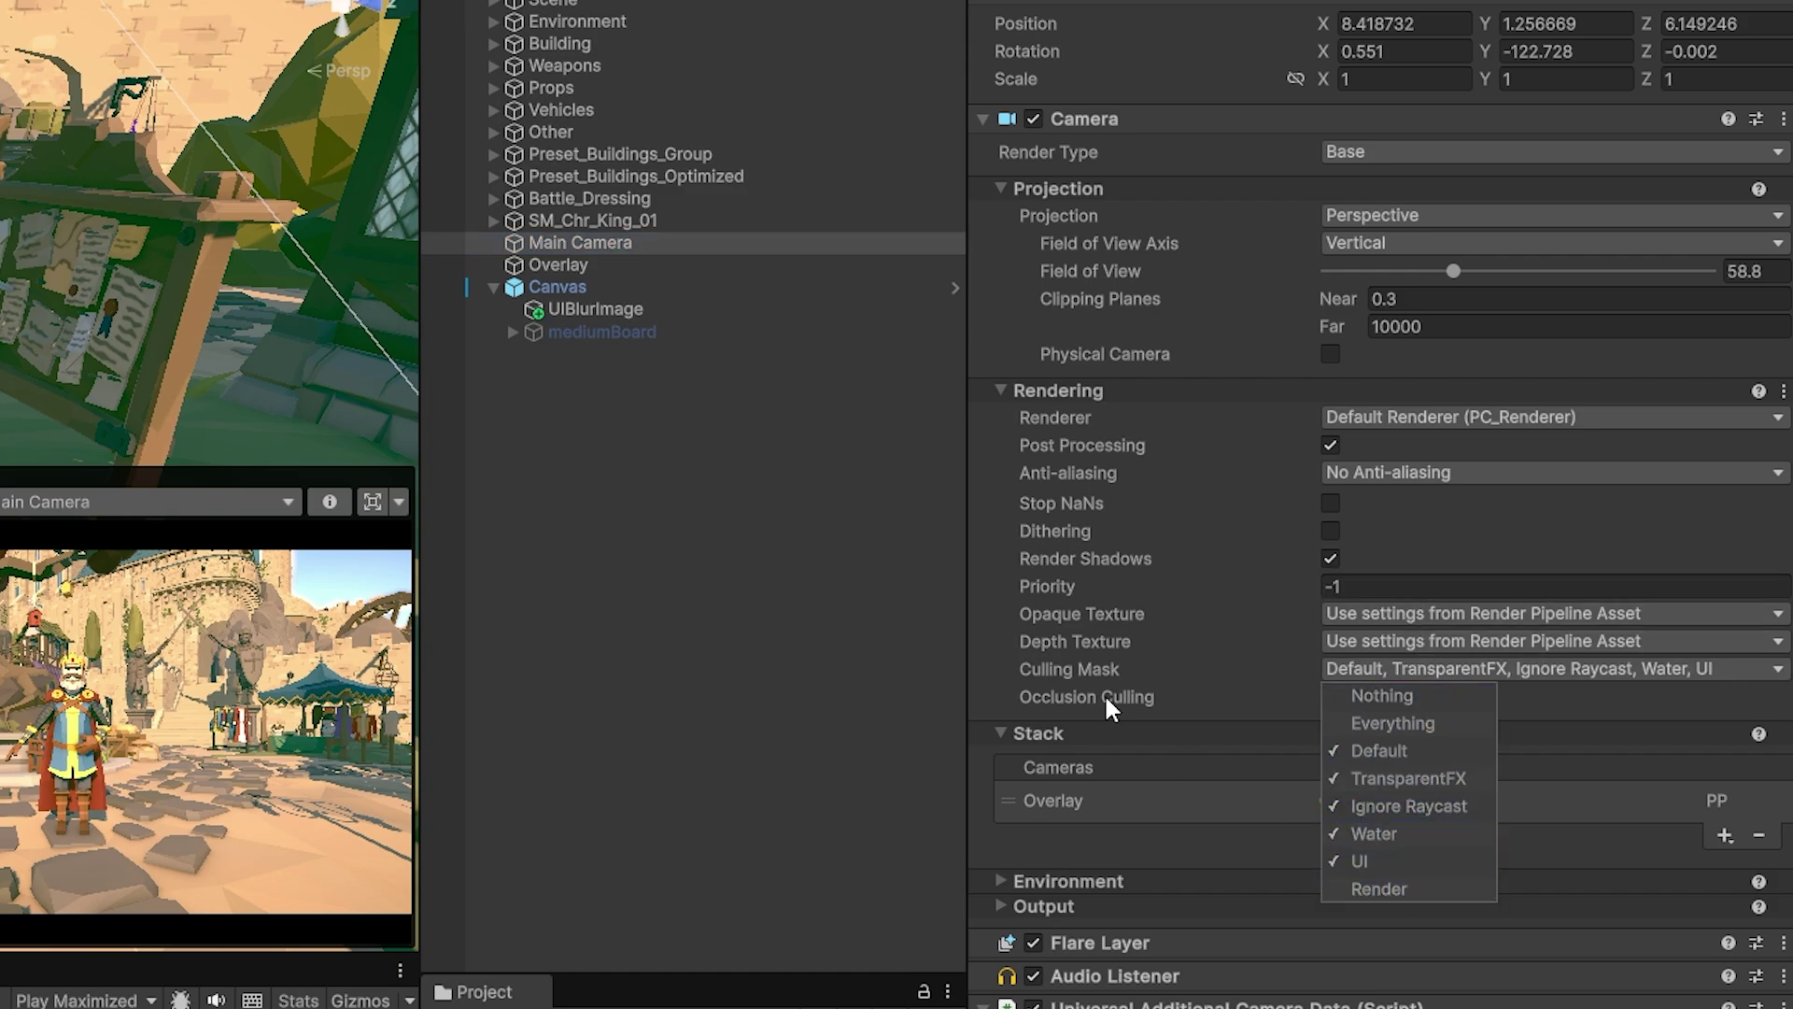
click(583, 267)
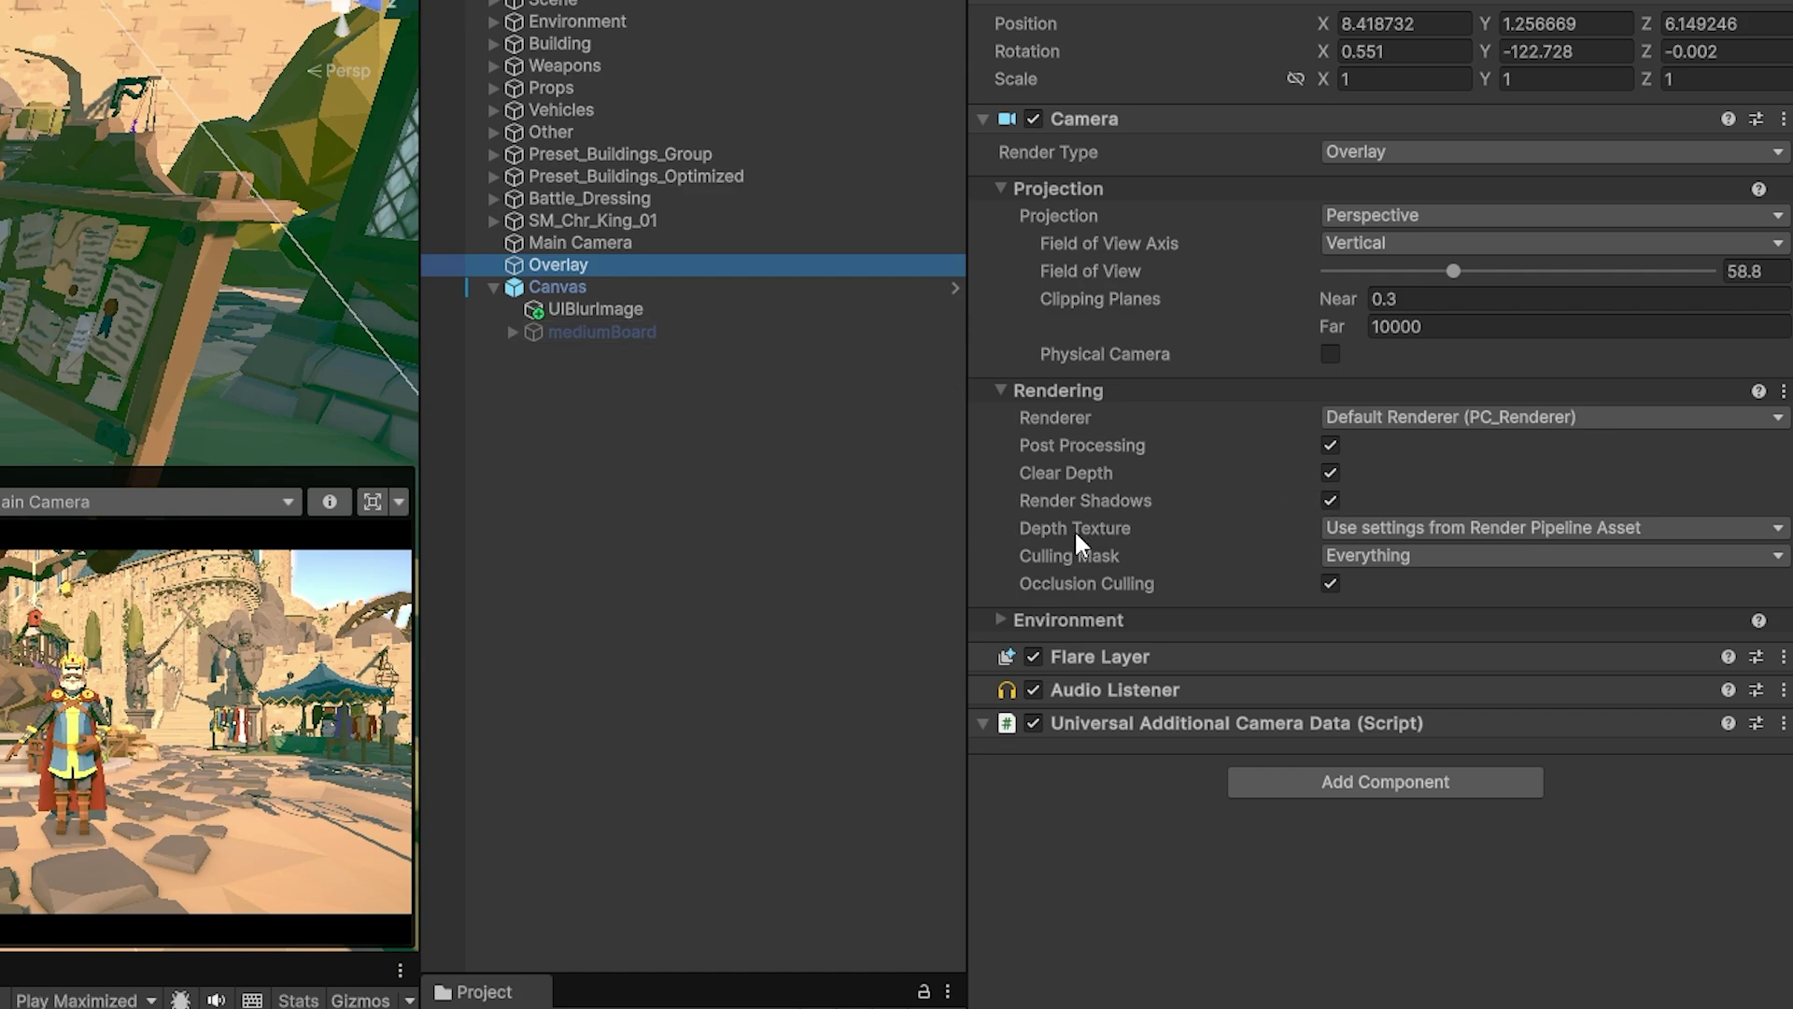
click(1363, 556)
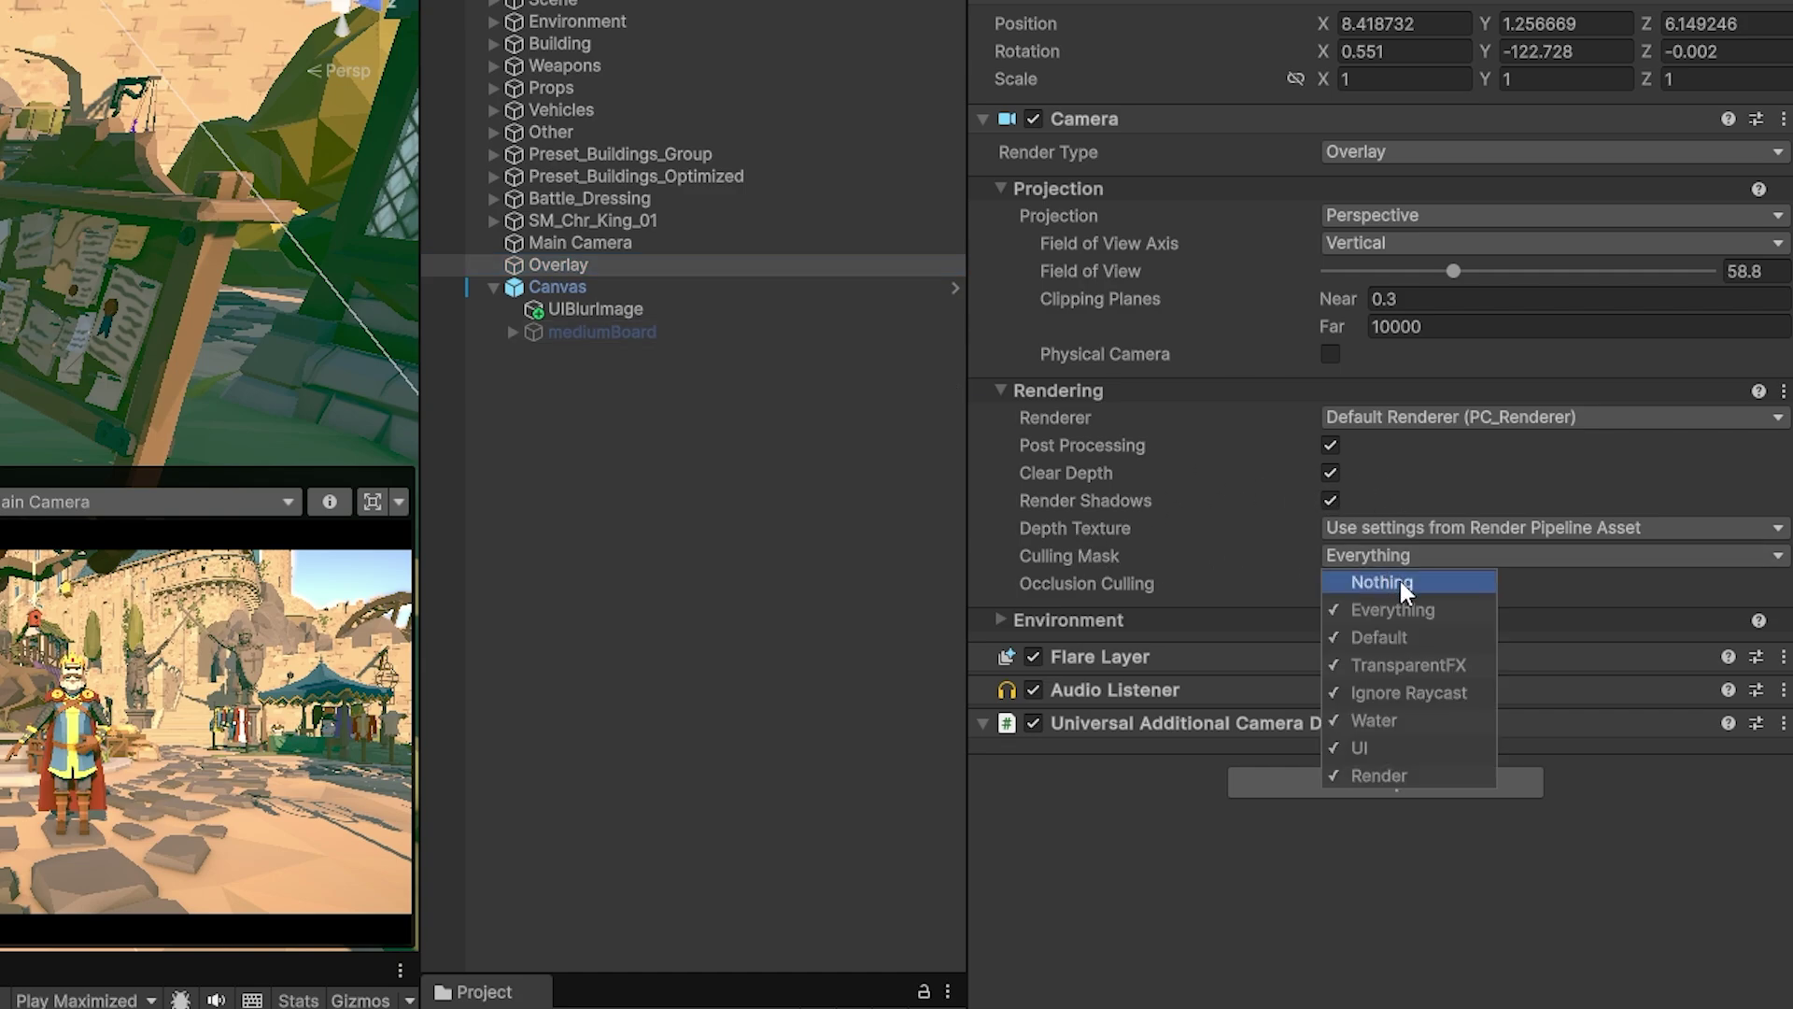
click(1397, 583)
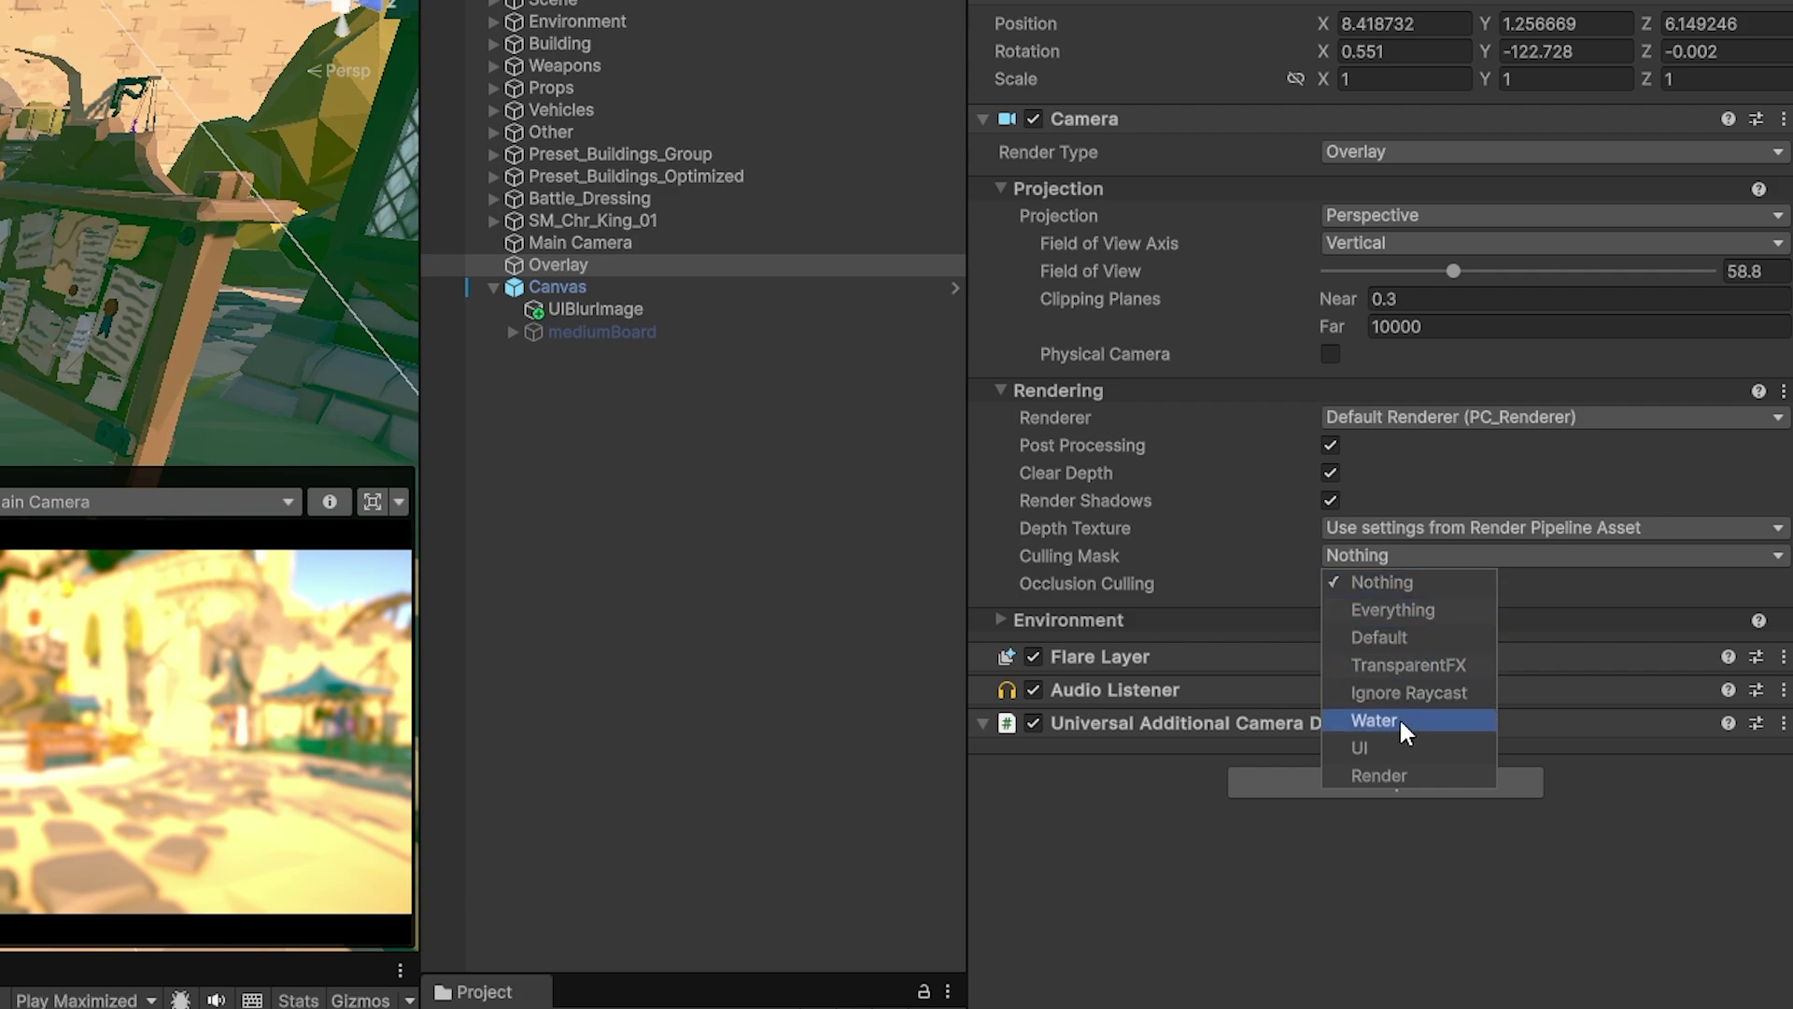
click(1392, 775)
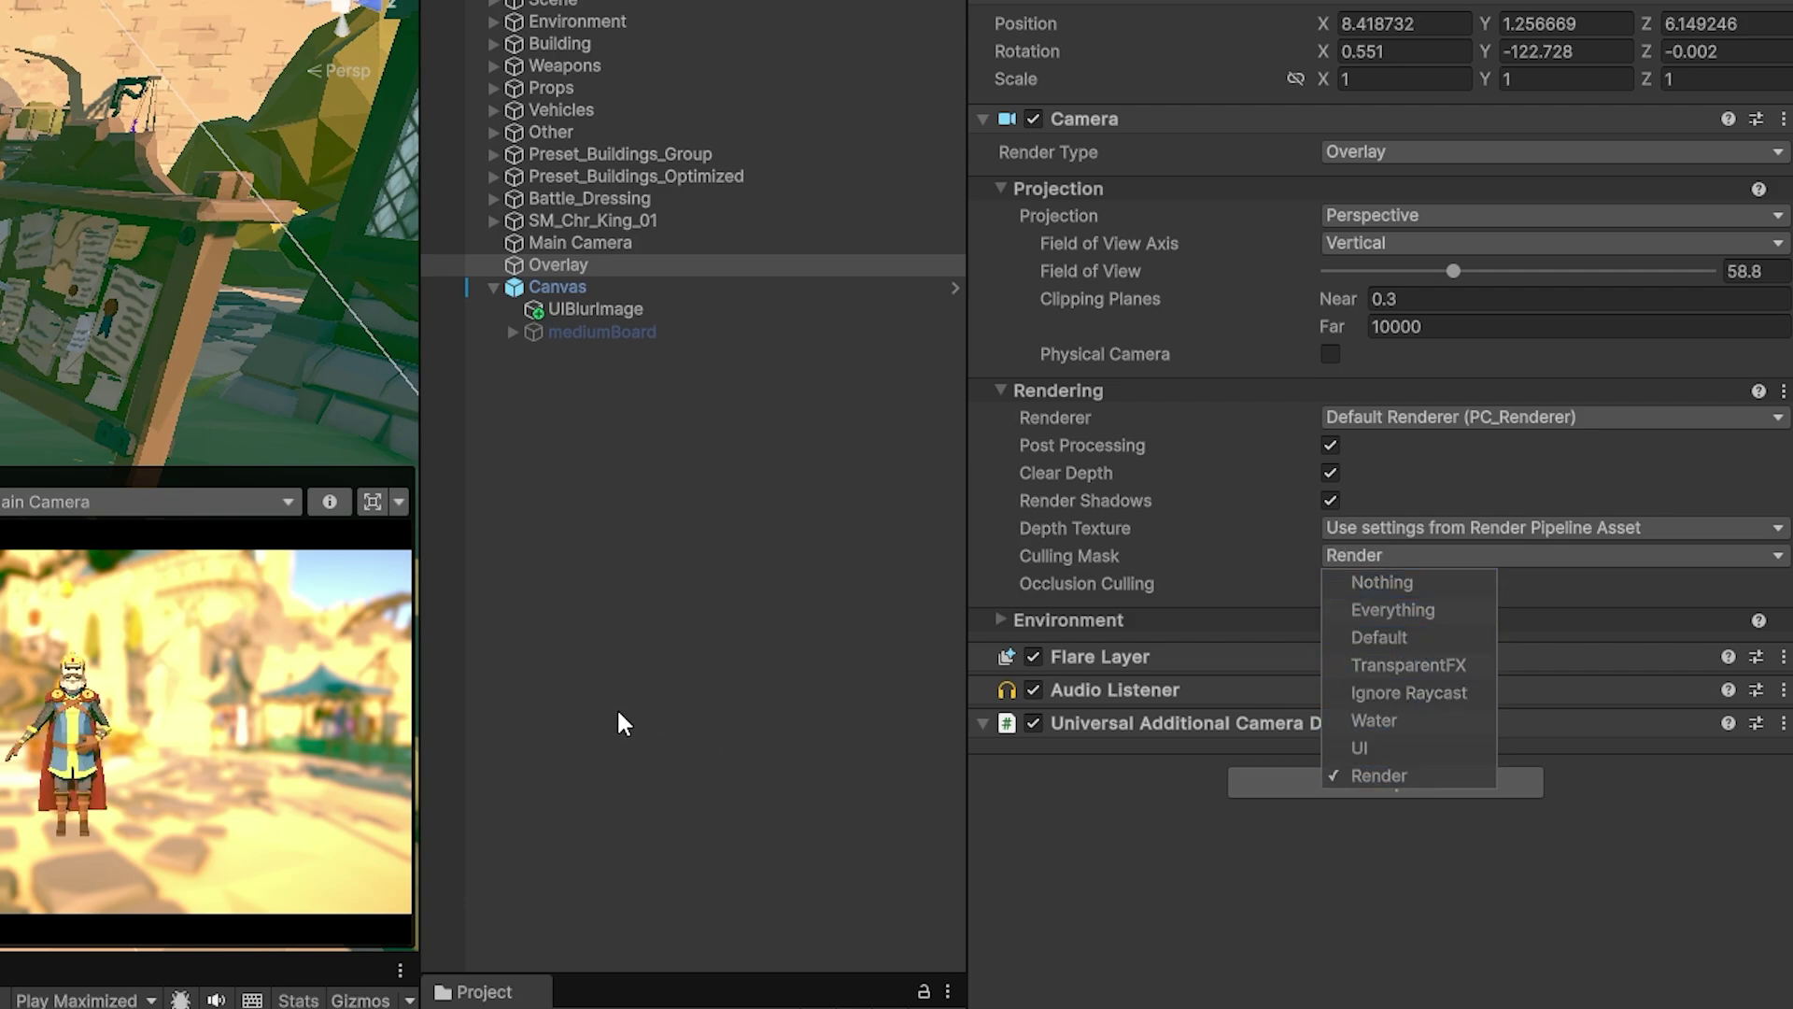
click(1330, 445)
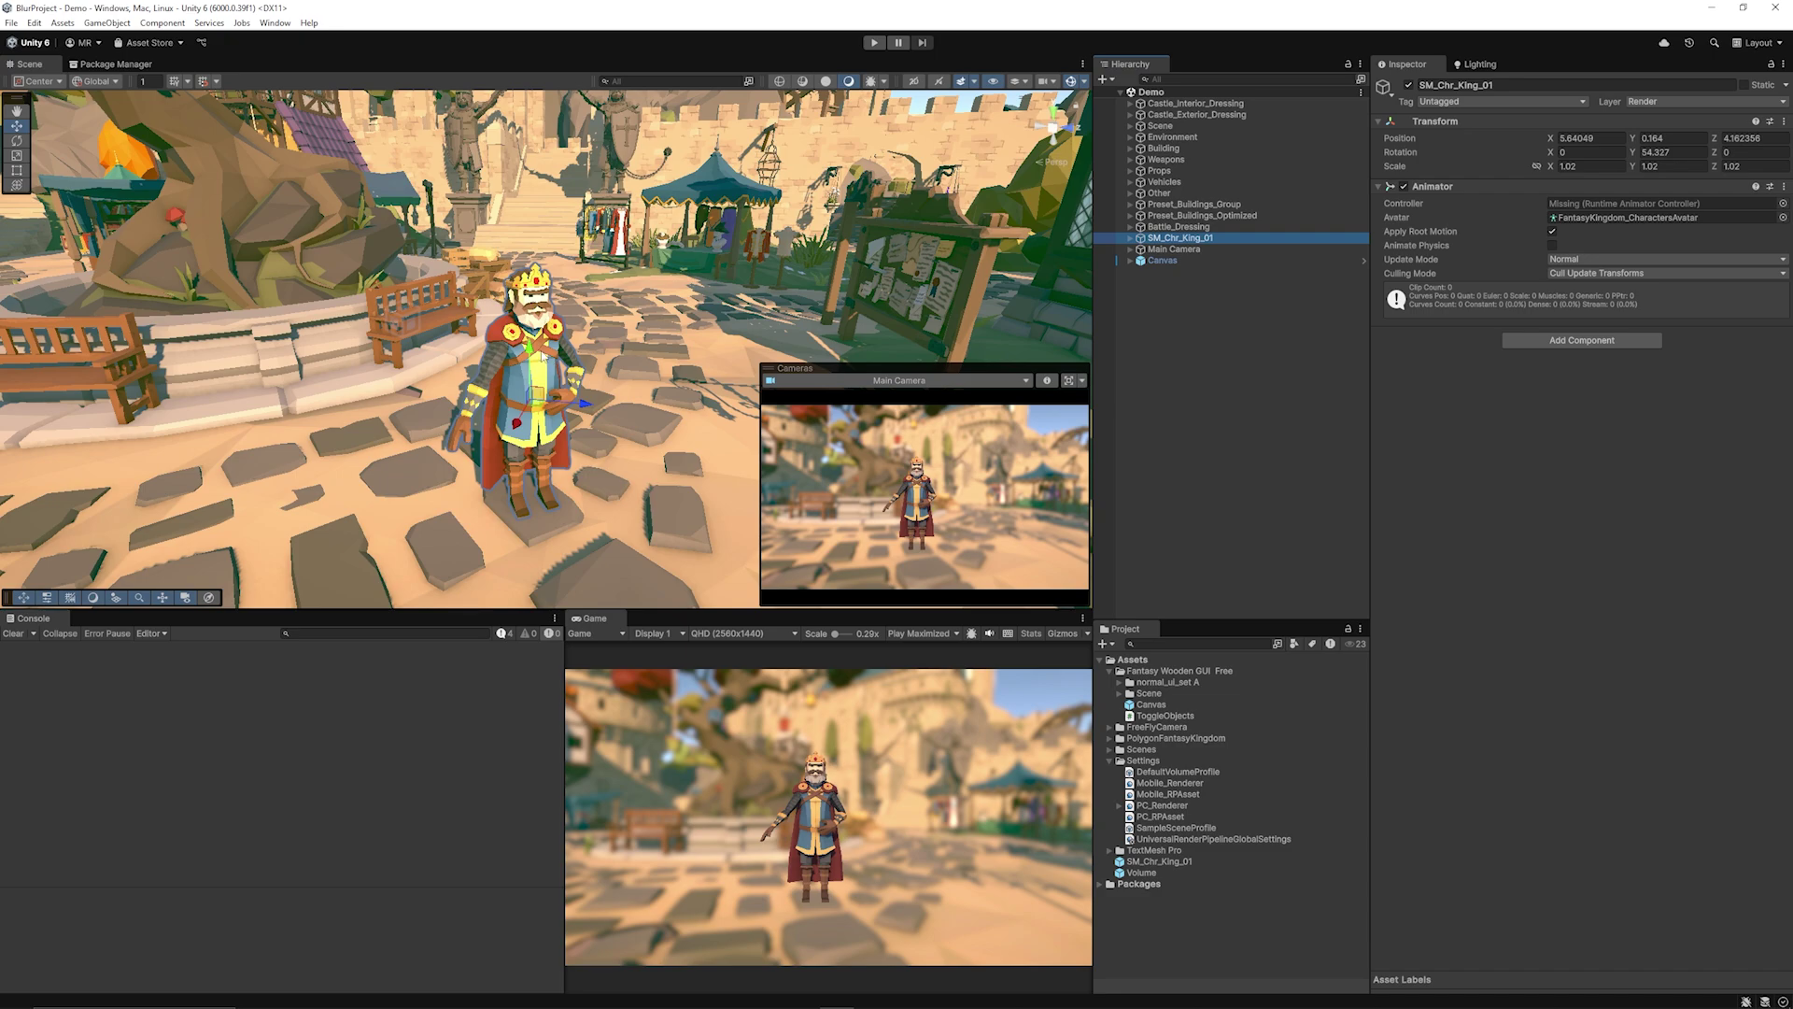
Step: Confirm the SM_Chr_King_01 model is on the Render layer
click(1676, 103)
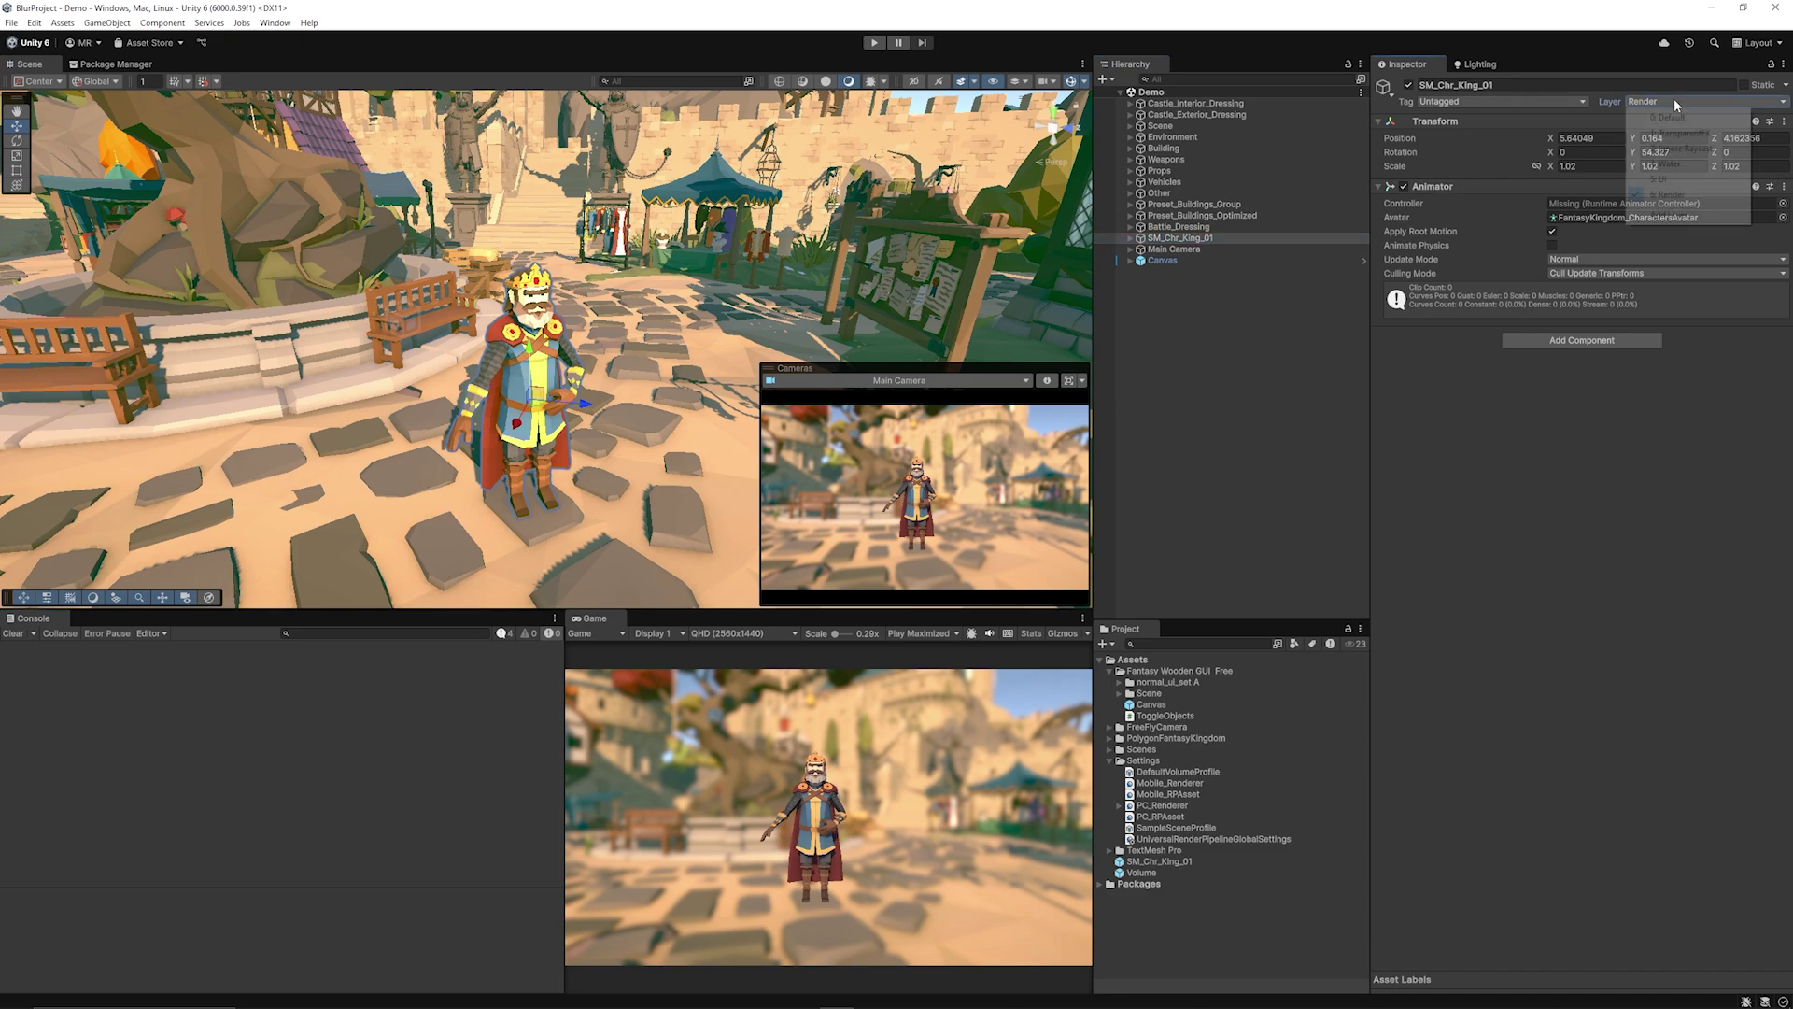